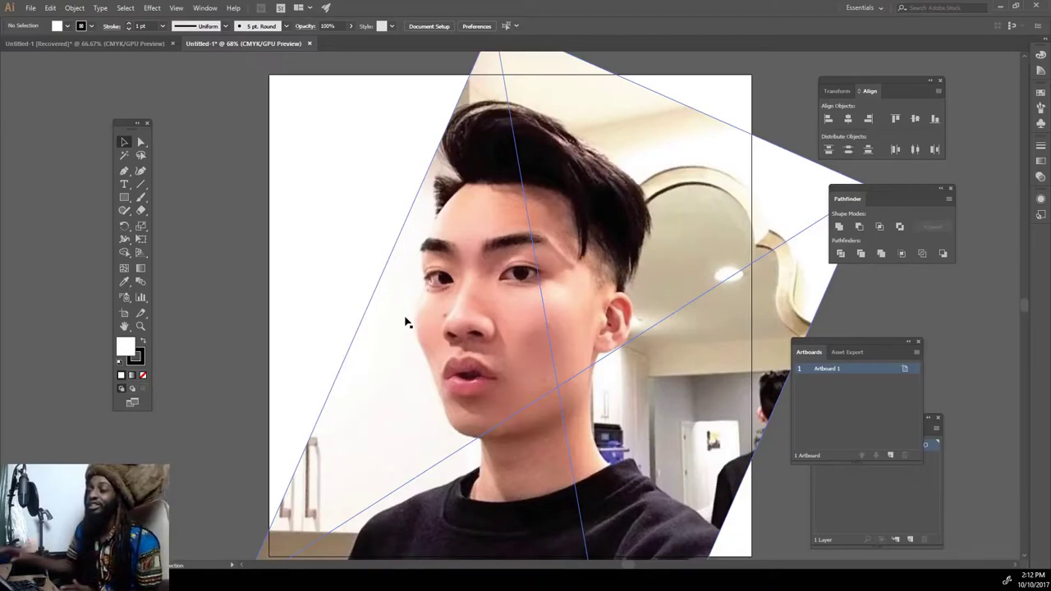
# Lower the reference photo's opacity to about 61%.
pyautogui.click(485, 257)
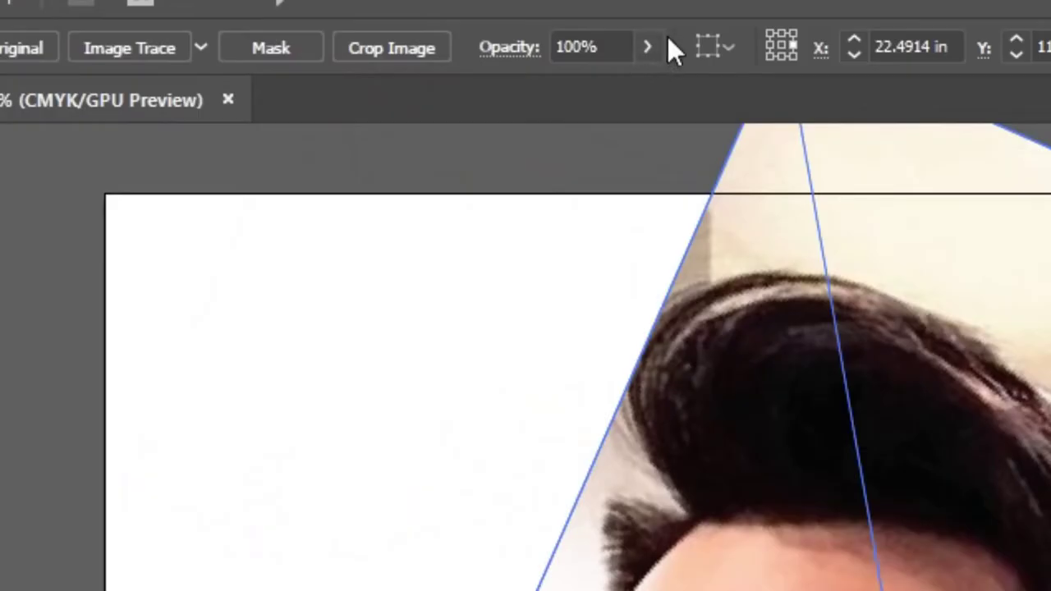
pyautogui.click(450, 27)
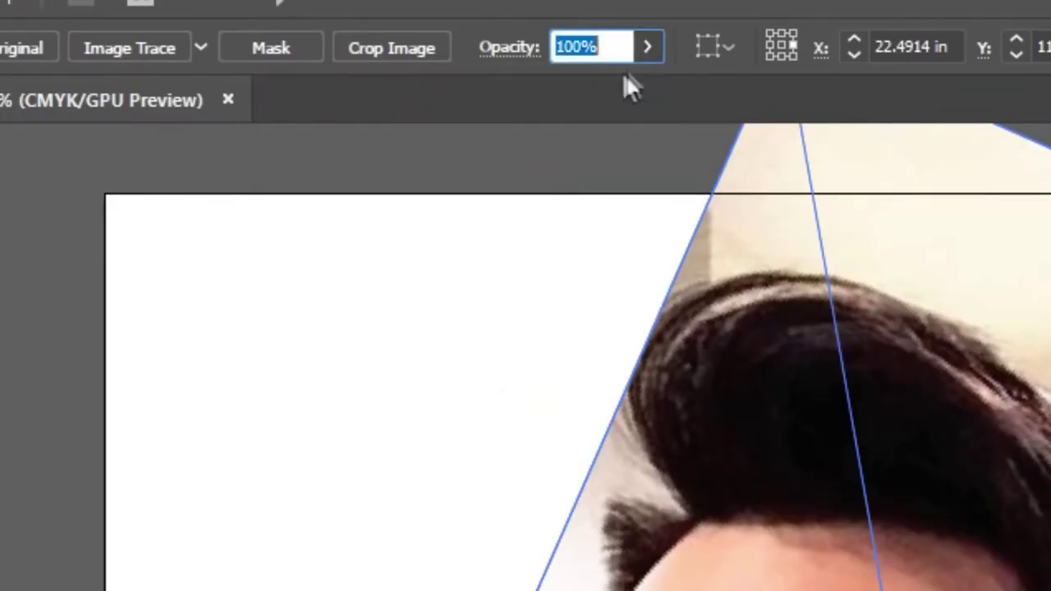
pyautogui.click(647, 50)
pyautogui.moveTo(640, 87); pyautogui.dragTo(594, 80)
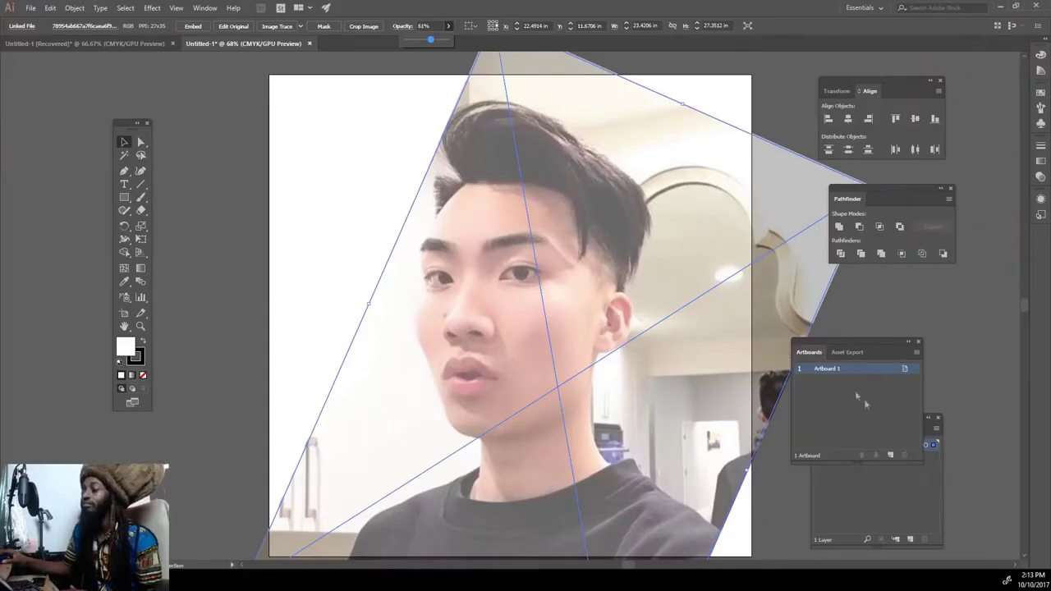
# Lock Layer 1 and add an empty Layer 2 above it.
pyautogui.click(857, 514)
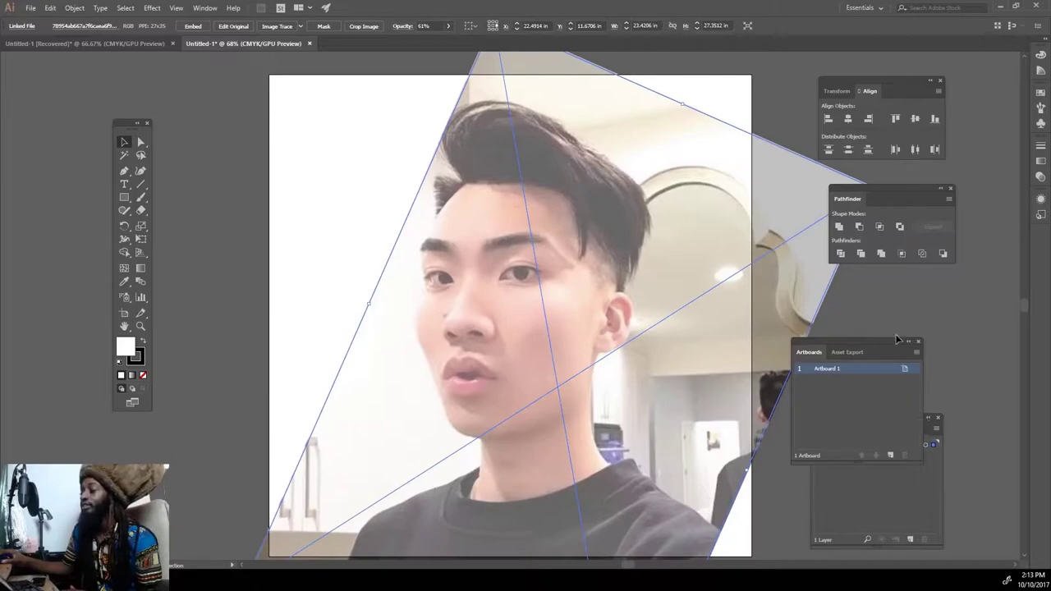
pyautogui.moveTo(886, 340); pyautogui.dragTo(904, 262)
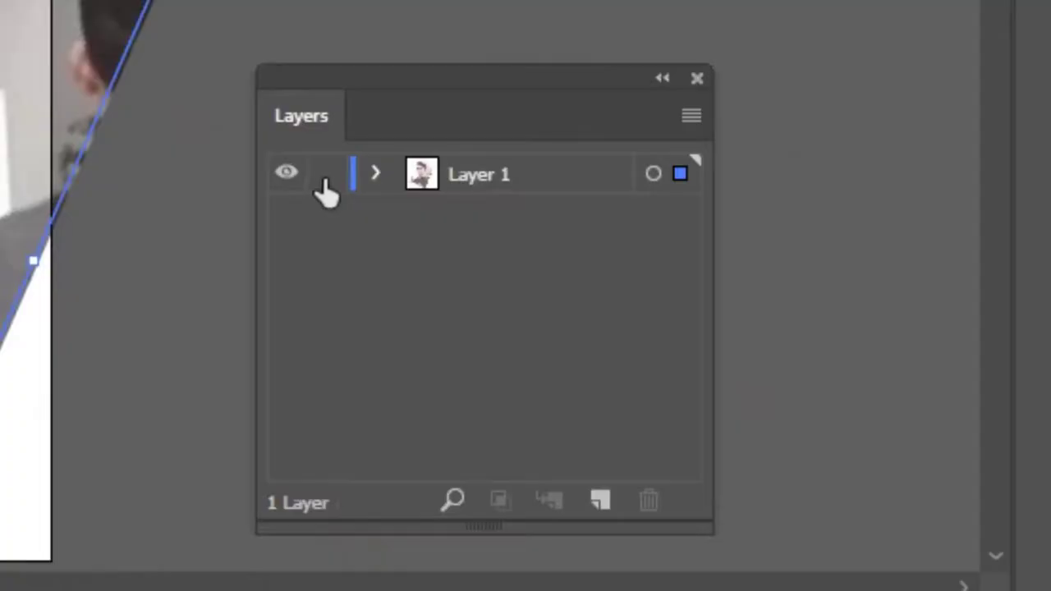
pyautogui.click(611, 509)
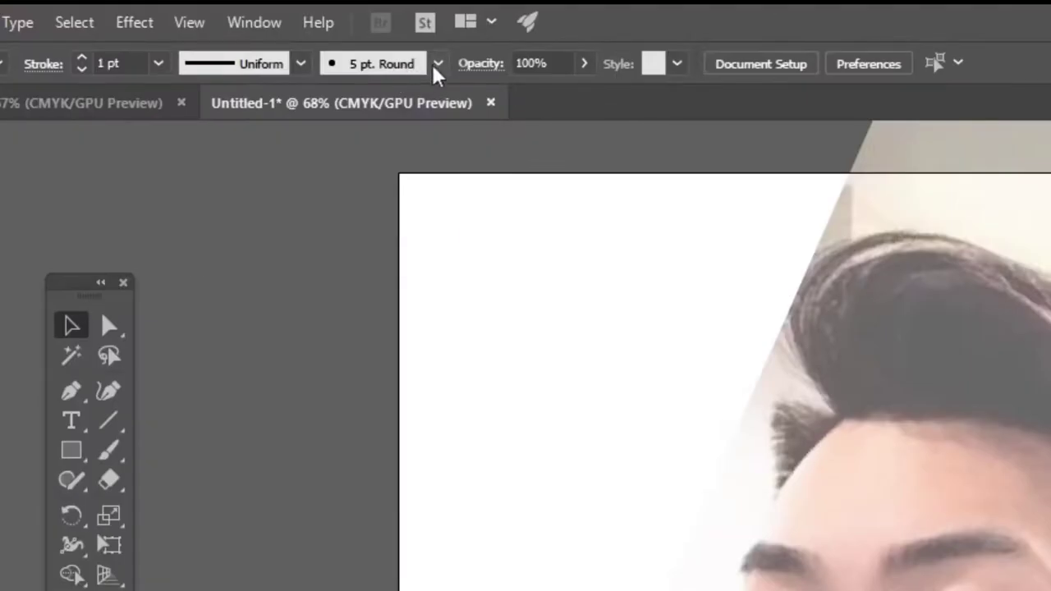
# Create Calligraphic Brush 1 with 5 pt pressure-sensitive size and 5 pt variation.
pyautogui.click(435, 71)
pyautogui.click(376, 257)
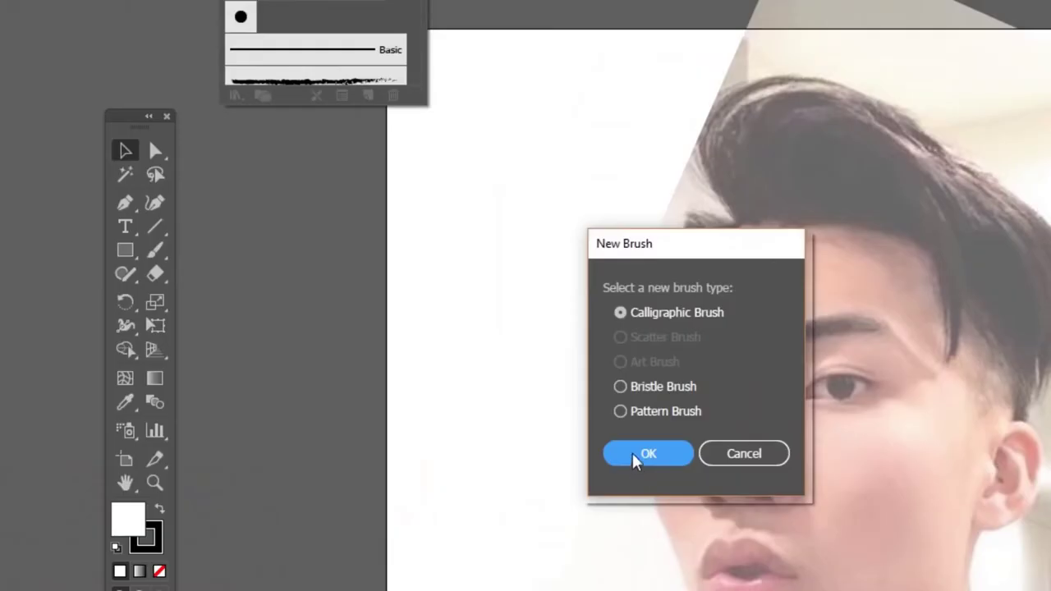
pyautogui.click(630, 460)
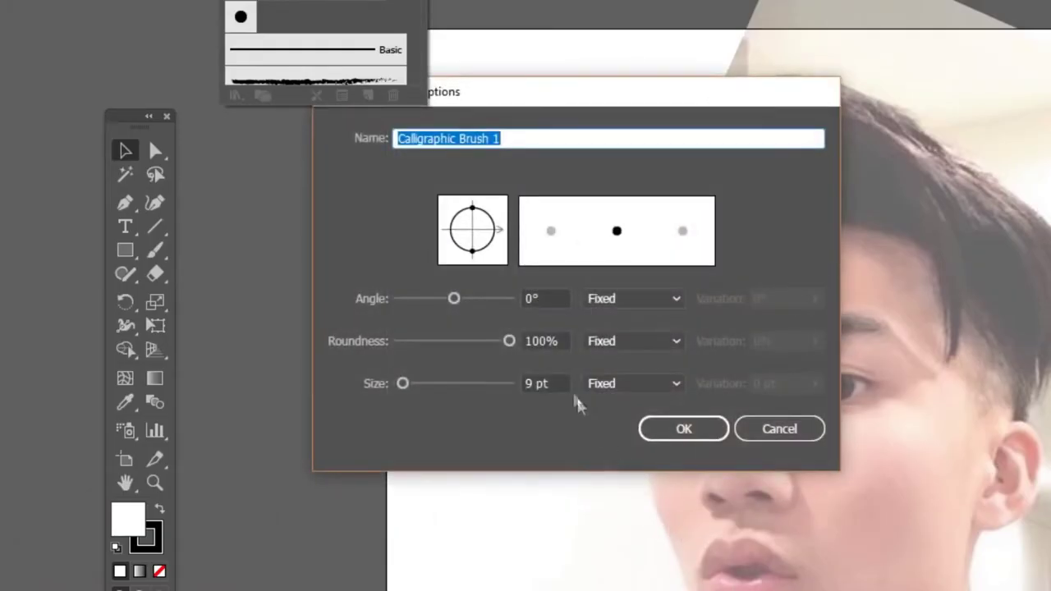
pyautogui.click(657, 389)
pyautogui.click(612, 450)
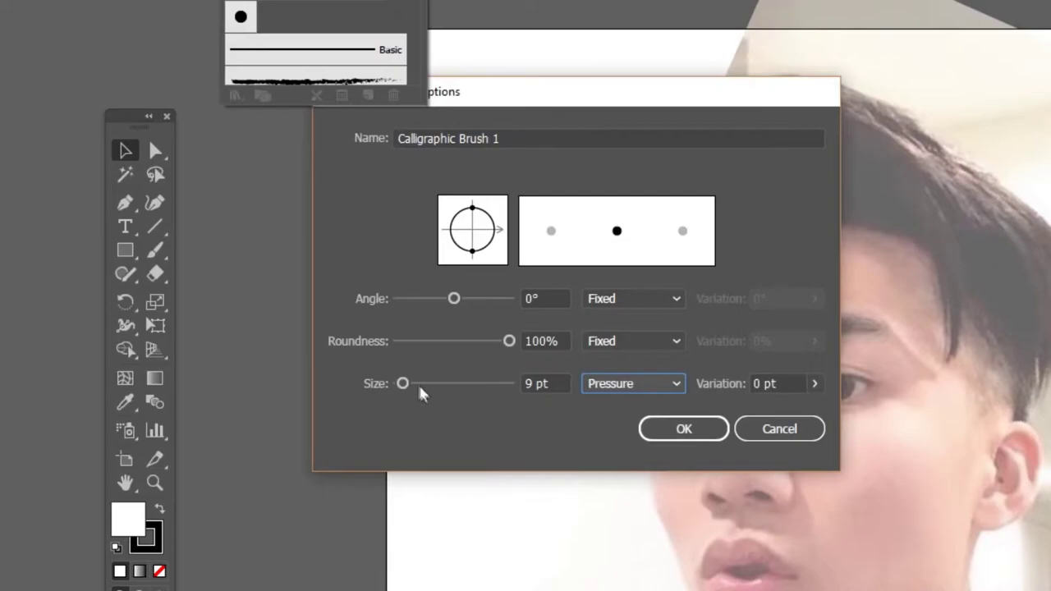
pyautogui.moveTo(420, 389); pyautogui.dragTo(398, 389)
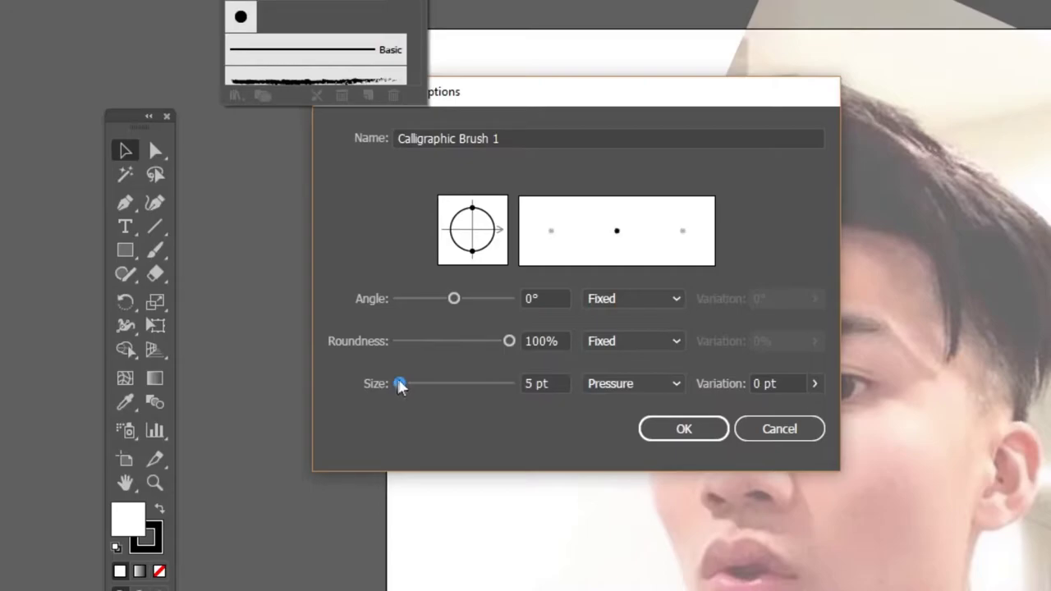
pyautogui.click(815, 383)
pyautogui.click(809, 408)
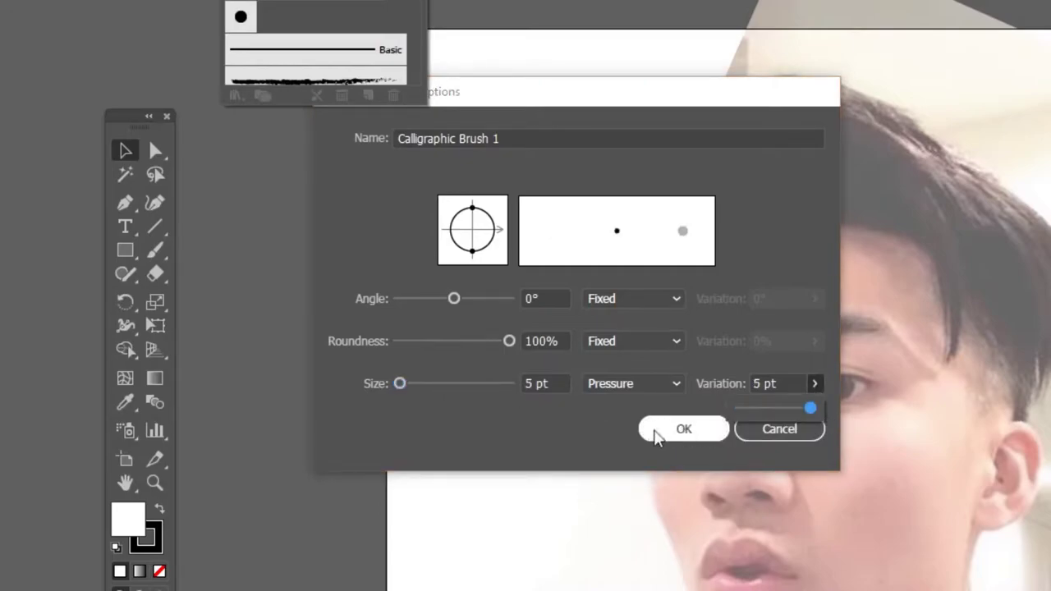
pyautogui.click(682, 429)
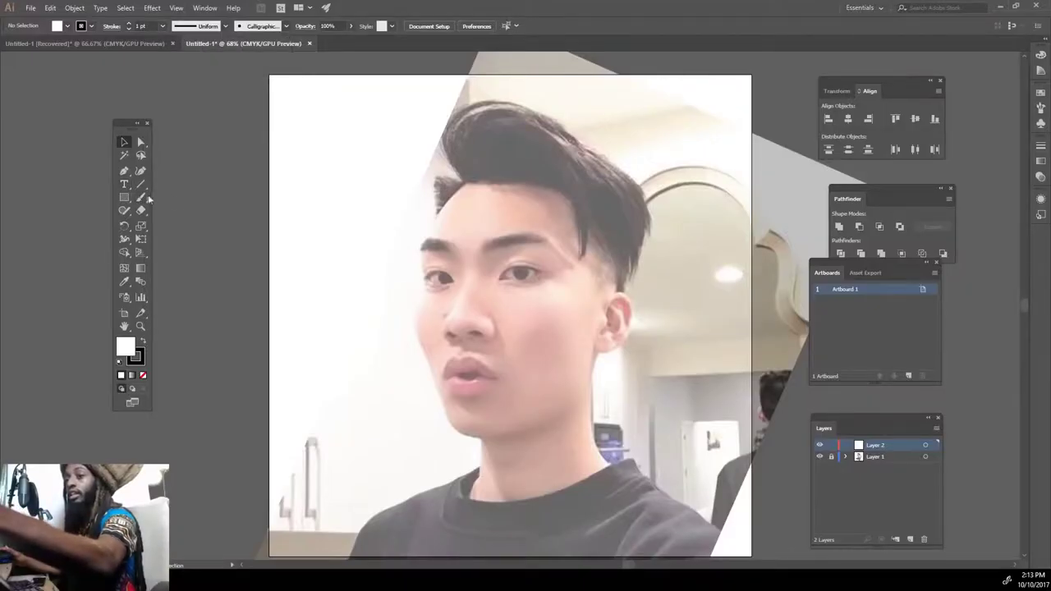
pyautogui.click(142, 197)
# Draw a test brush stroke beside the artboard, then delete it.
pyautogui.moveTo(190, 192); pyautogui.dragTo(193, 243)
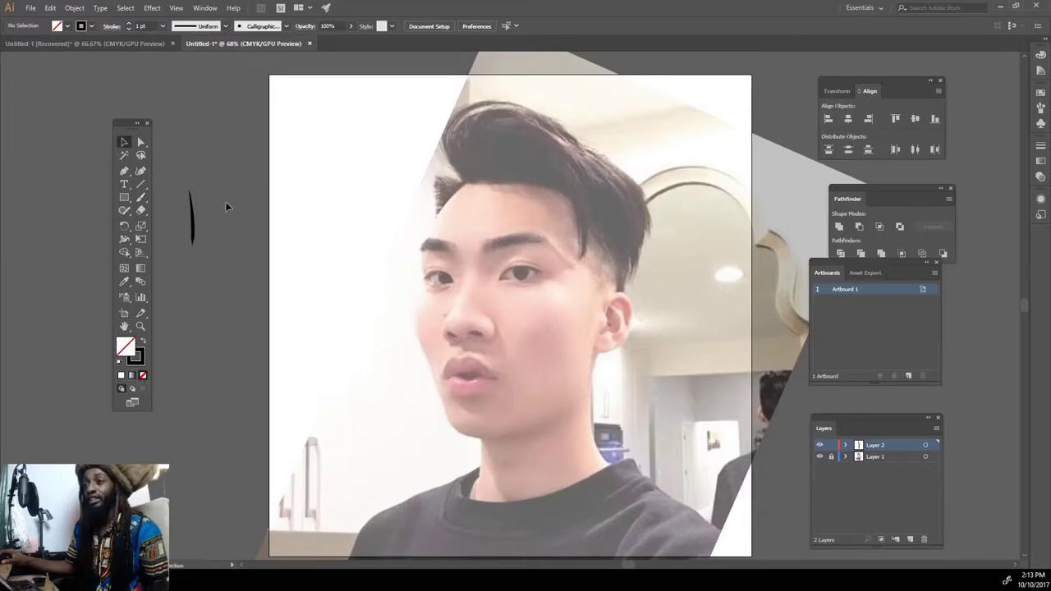
pyautogui.hotkey('ctrl', 'a')
pyautogui.press('Delete')
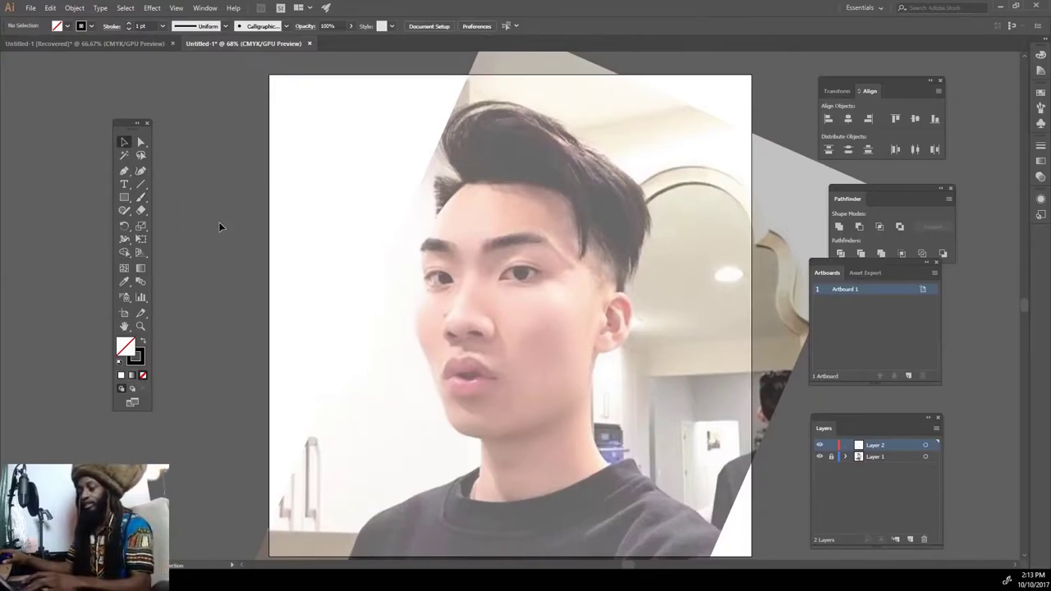
# Zoom to 600% on the eye and set the stroke weight to 0.75 pt.
pyautogui.hotkey('ctrl', '+')
pyautogui.hotkey('ctrl', '+')
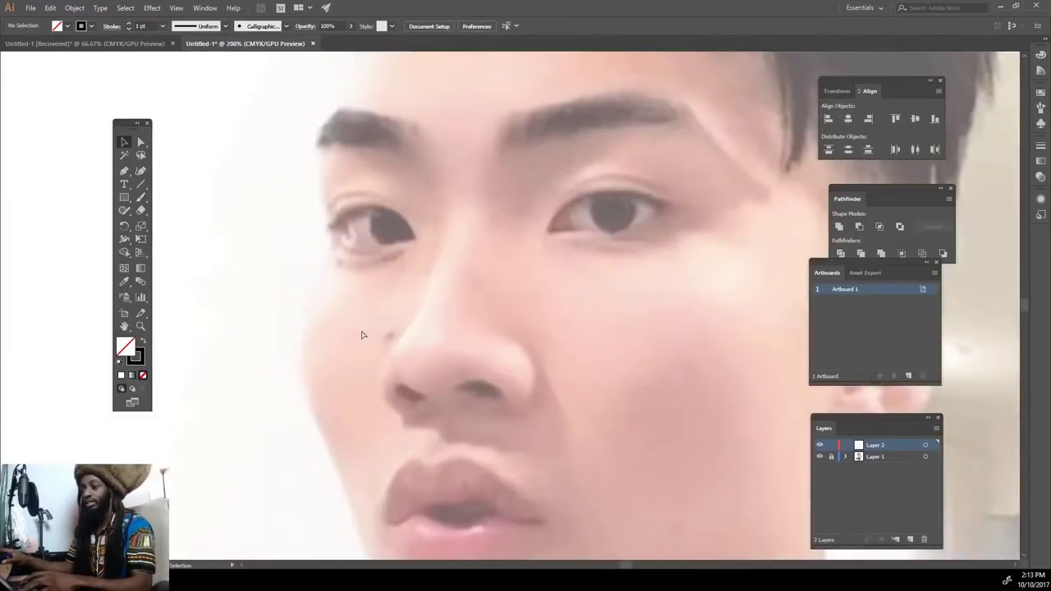
pyautogui.hotkey('ctrl', '+')
pyautogui.hotkey('ctrl', '+')
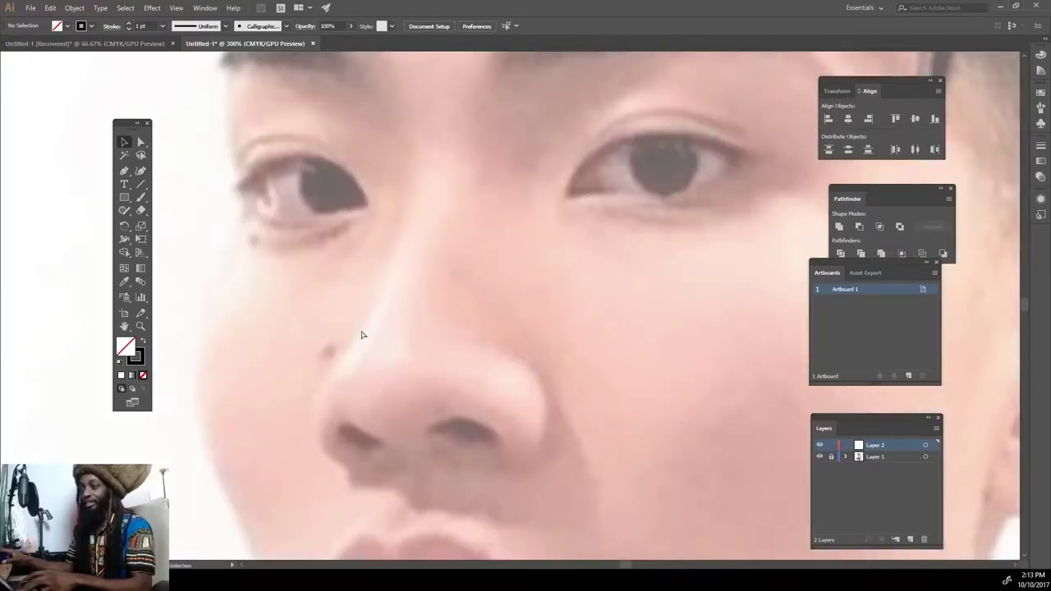
pyautogui.hotkey('ctrl', '+')
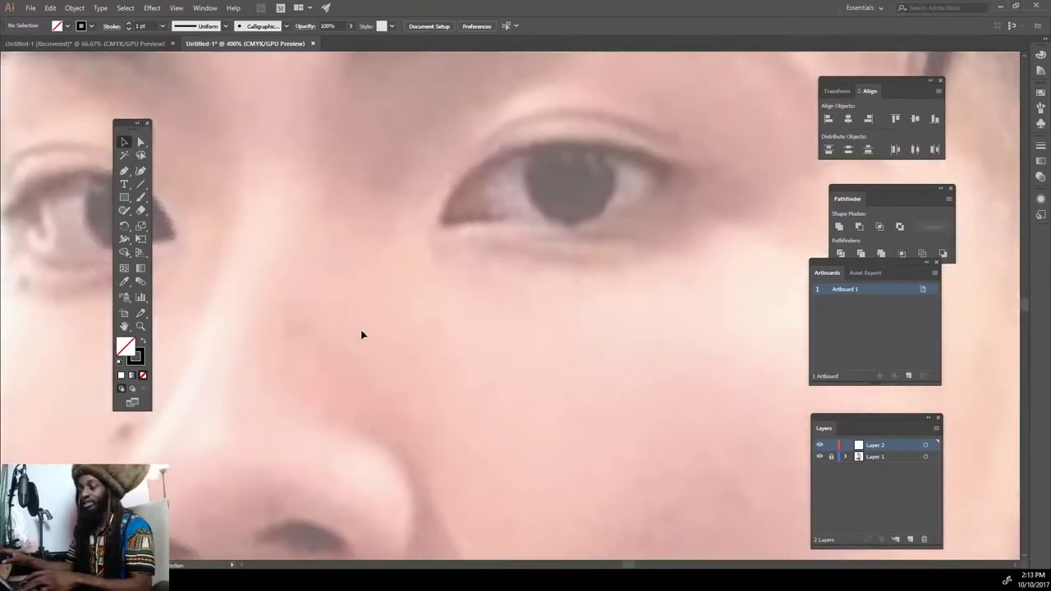
pyautogui.scroll(2, 362, 334)
pyautogui.hotkey('ctrl', '+')
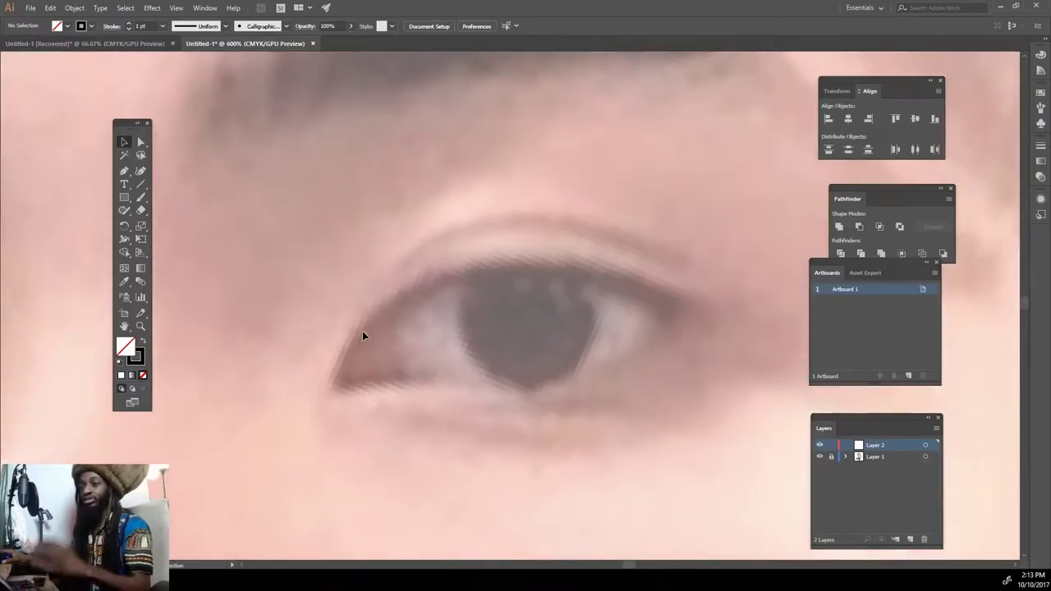
pyautogui.click(163, 25)
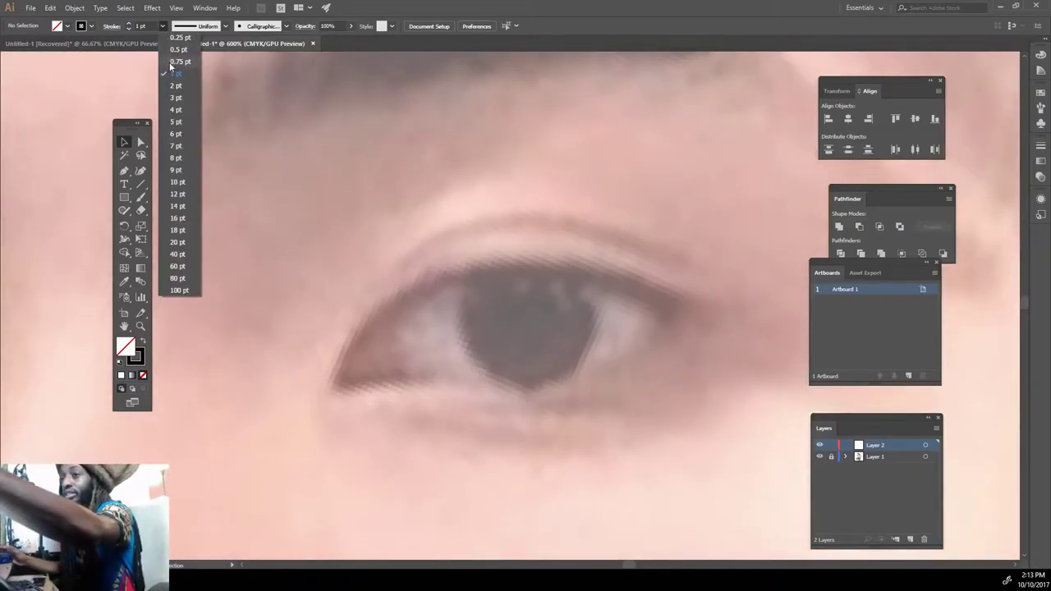
pyautogui.click(174, 62)
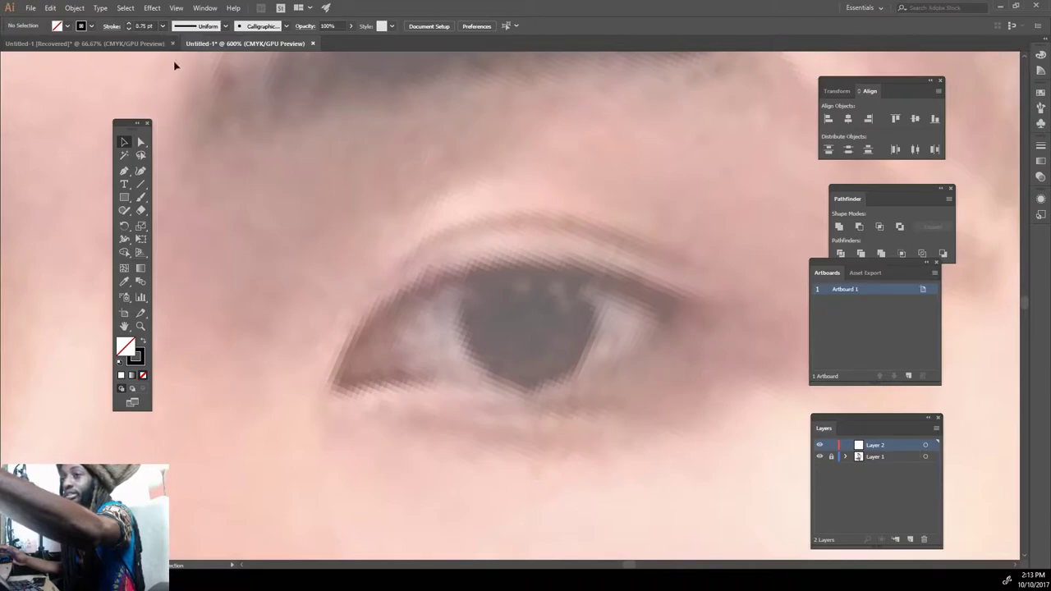
pyautogui.click(140, 196)
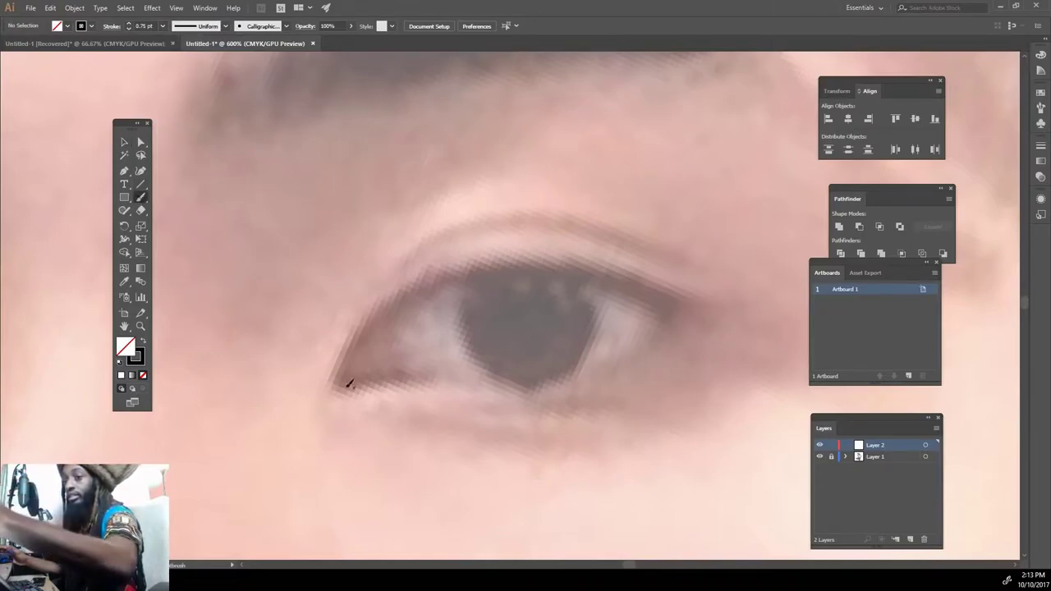
# Ink the first eye's upper and lower lids, inner corner, crease and iris.
pyautogui.moveTo(337, 382); pyautogui.dragTo(721, 304)
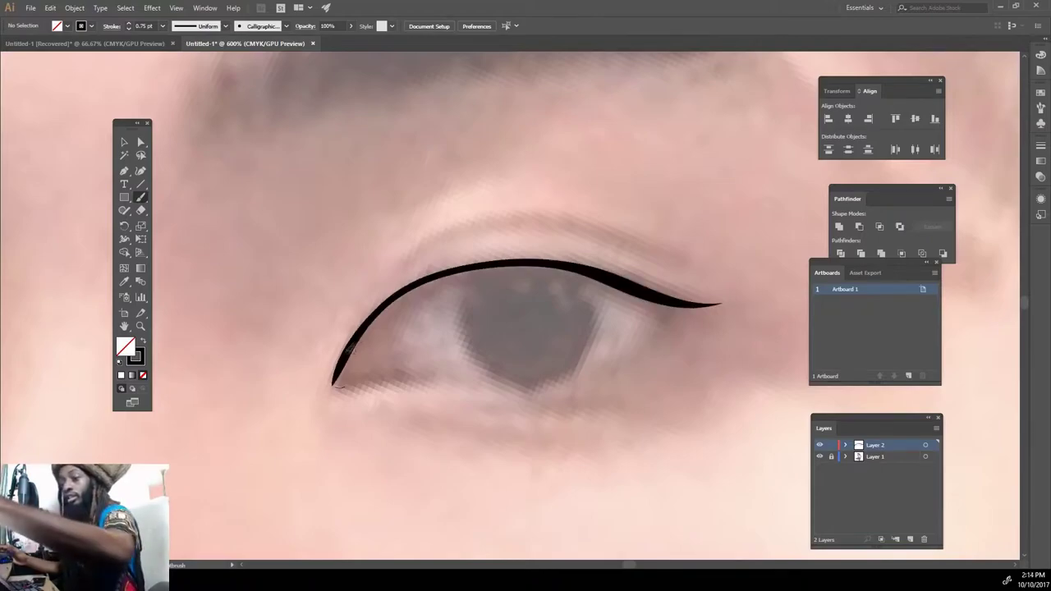
pyautogui.moveTo(330, 384); pyautogui.dragTo(680, 305)
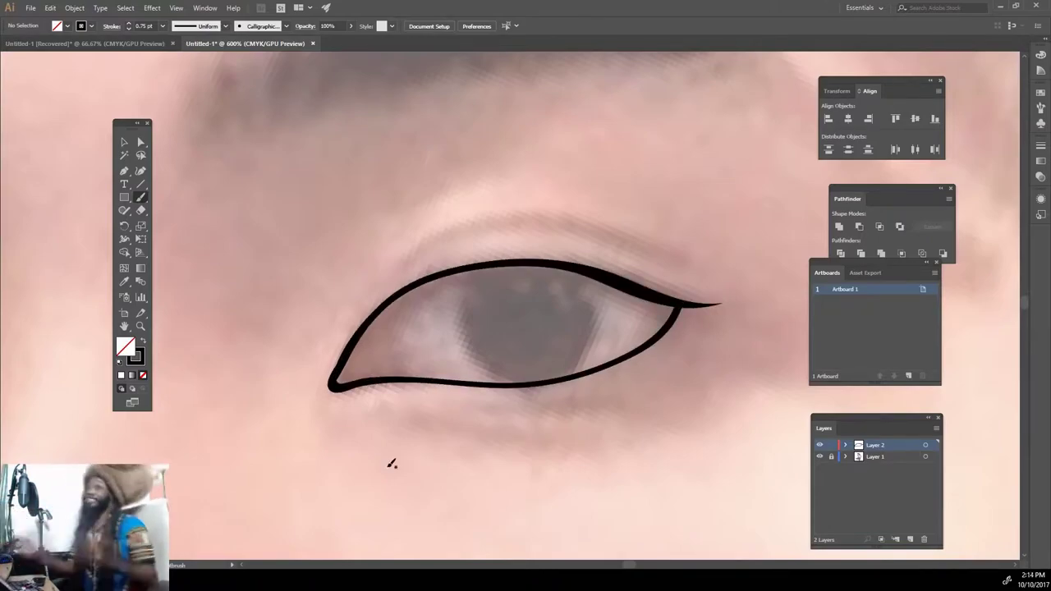
pyautogui.moveTo(375, 373); pyautogui.dragTo(373, 317)
pyautogui.hotkey('ctrl', 'z')
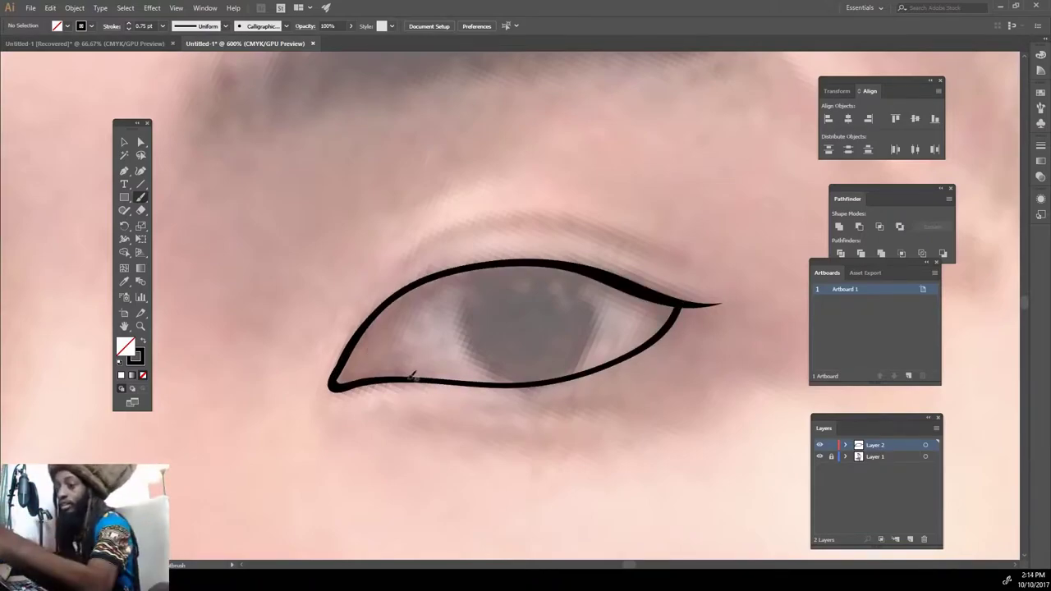
pyautogui.moveTo(398, 378)
pyautogui.mouseDown()
pyautogui.moveTo(384, 309)
pyautogui.moveTo(357, 364)
pyautogui.mouseUp()
pyautogui.moveTo(364, 293); pyautogui.dragTo(671, 257)
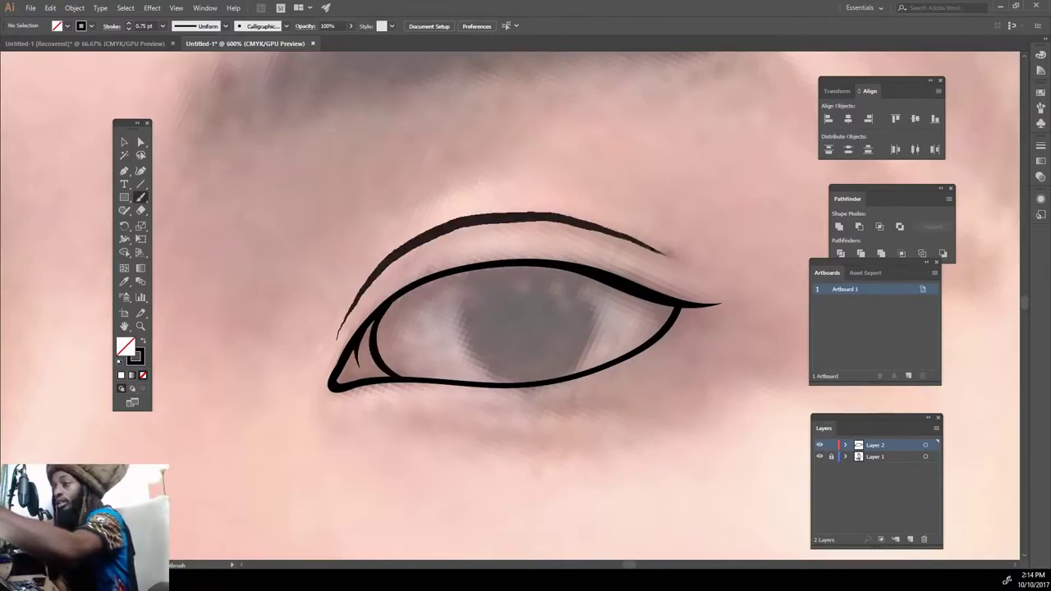
pyautogui.moveTo(476, 265)
pyautogui.mouseDown()
pyautogui.moveTo(462, 279)
pyautogui.moveTo(559, 379)
pyautogui.moveTo(516, 261)
pyautogui.mouseUp()
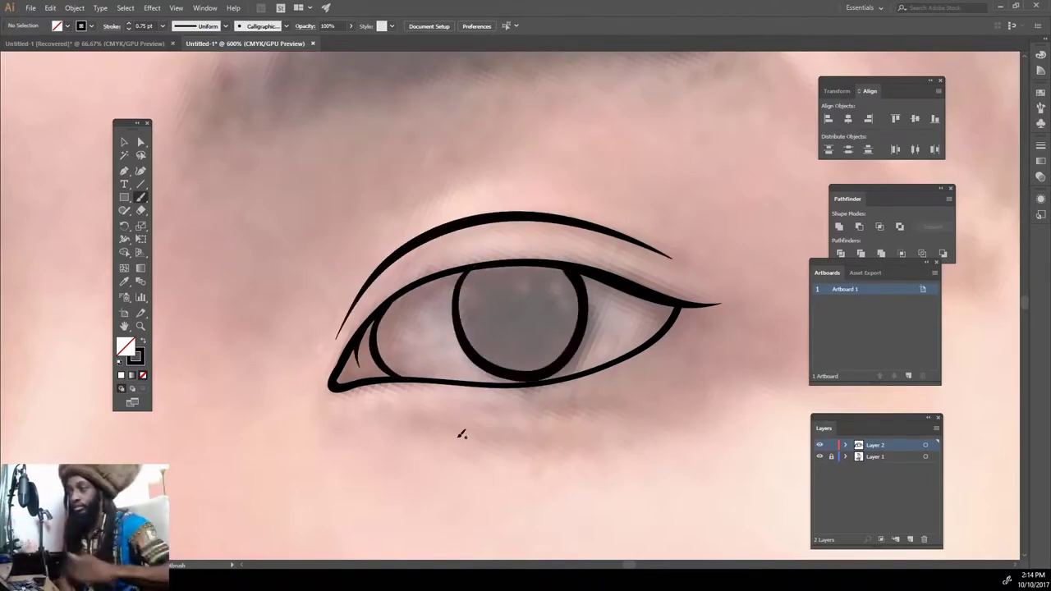
pyautogui.scroll(-3, 462, 432)
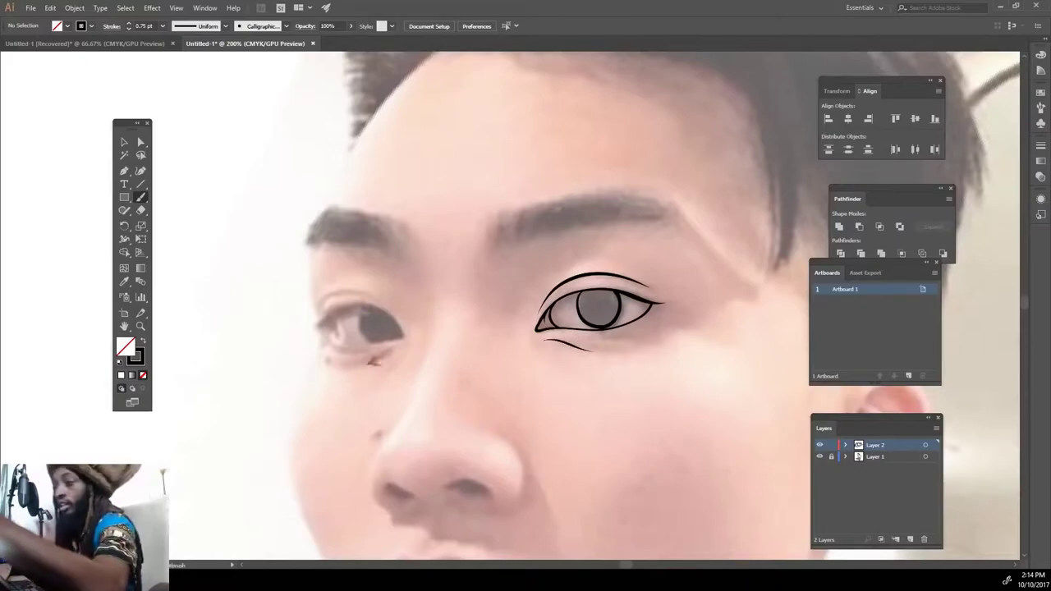
pyautogui.scroll(3, 394, 431)
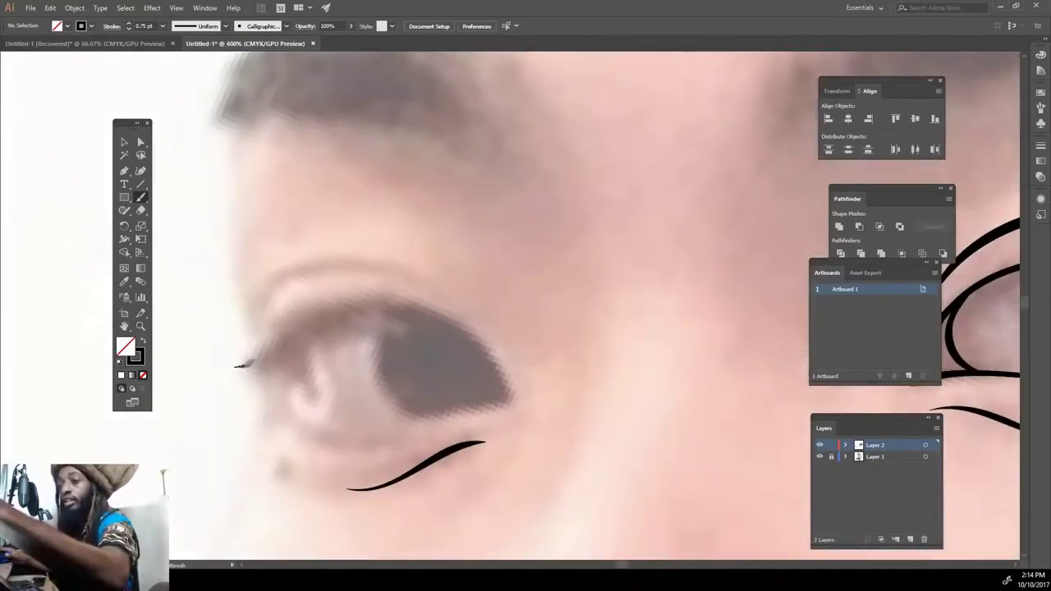
# Ink the other eye's lids, iris arc and crease, then zoom out slightly.
pyautogui.moveTo(237, 366)
pyautogui.mouseDown()
pyautogui.moveTo(448, 319)
pyautogui.moveTo(507, 400)
pyautogui.mouseUp()
pyautogui.moveTo(291, 341); pyautogui.dragTo(508, 400)
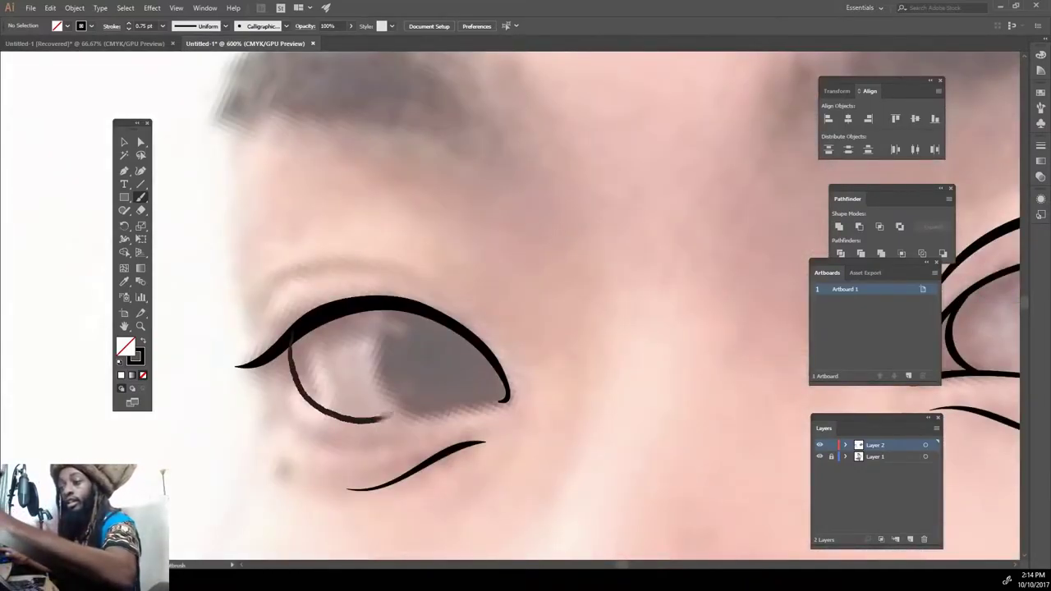
pyautogui.moveTo(404, 408); pyautogui.dragTo(427, 314)
pyautogui.moveTo(262, 297); pyautogui.dragTo(419, 267)
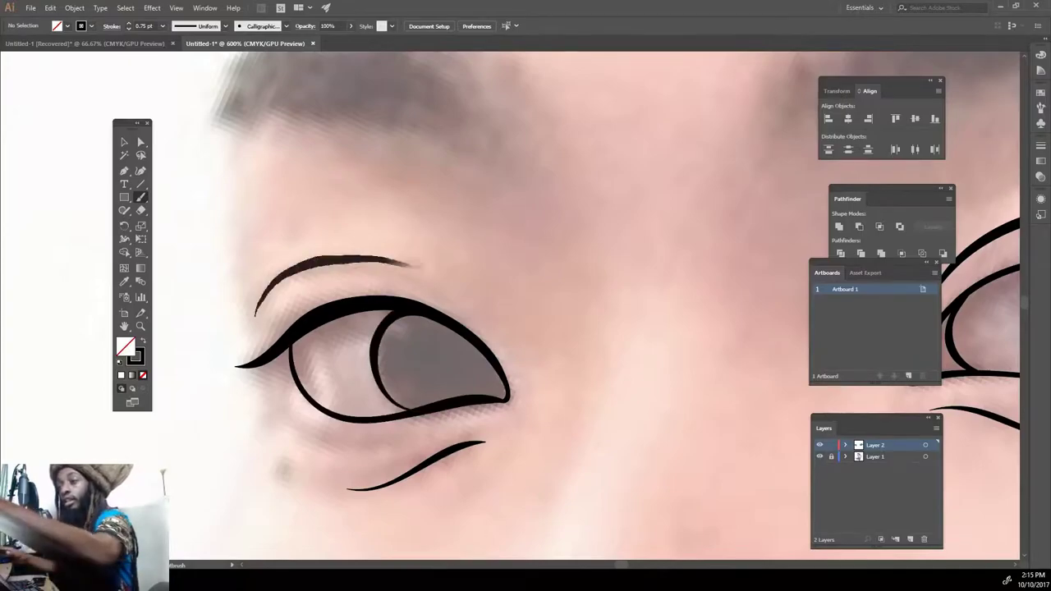
pyautogui.hotkey('ctrl', '-')
pyautogui.hotkey('ctrl', '-')
pyautogui.scroll(-2, 615, 482)
# Ink the line beside the nose and both nostril curves.
pyautogui.moveTo(483, 281); pyautogui.dragTo(487, 202)
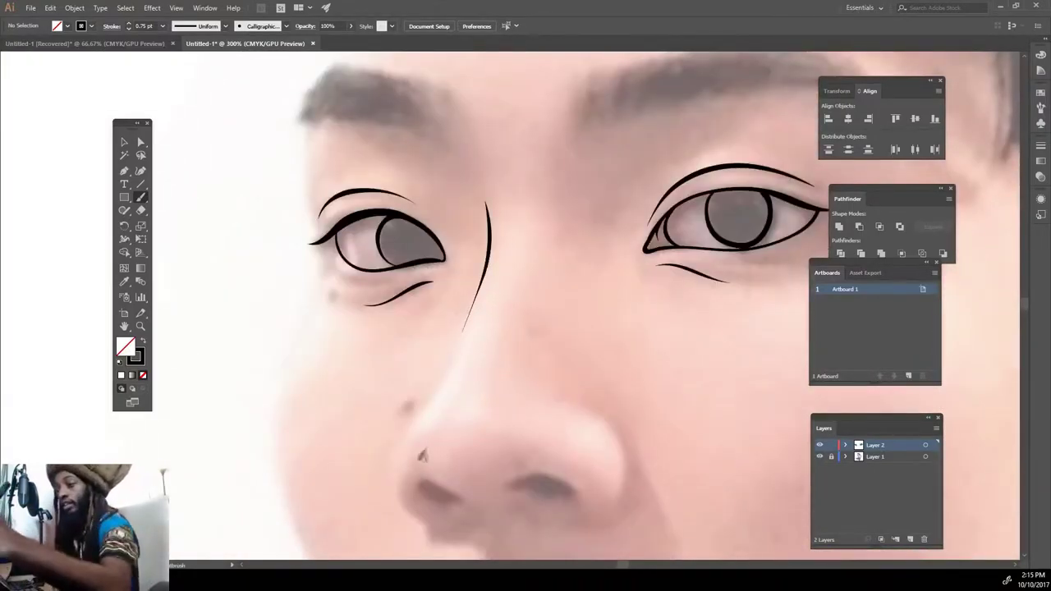
pyautogui.scroll(-2, 398, 435)
pyautogui.scroll(3, 398, 435)
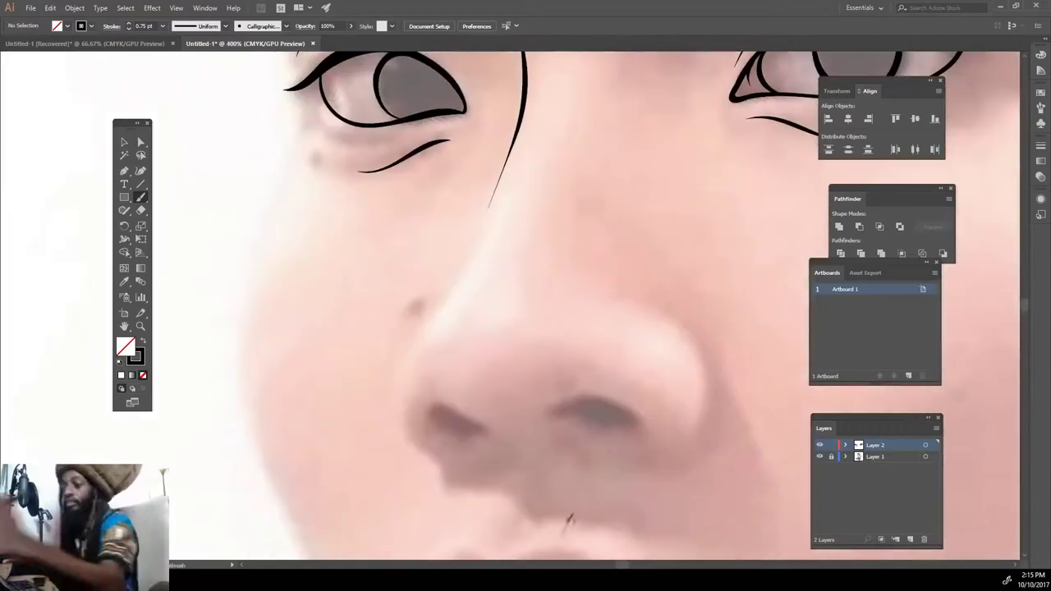
pyautogui.moveTo(435, 458); pyautogui.dragTo(439, 305)
pyautogui.moveTo(629, 464); pyautogui.dragTo(641, 306)
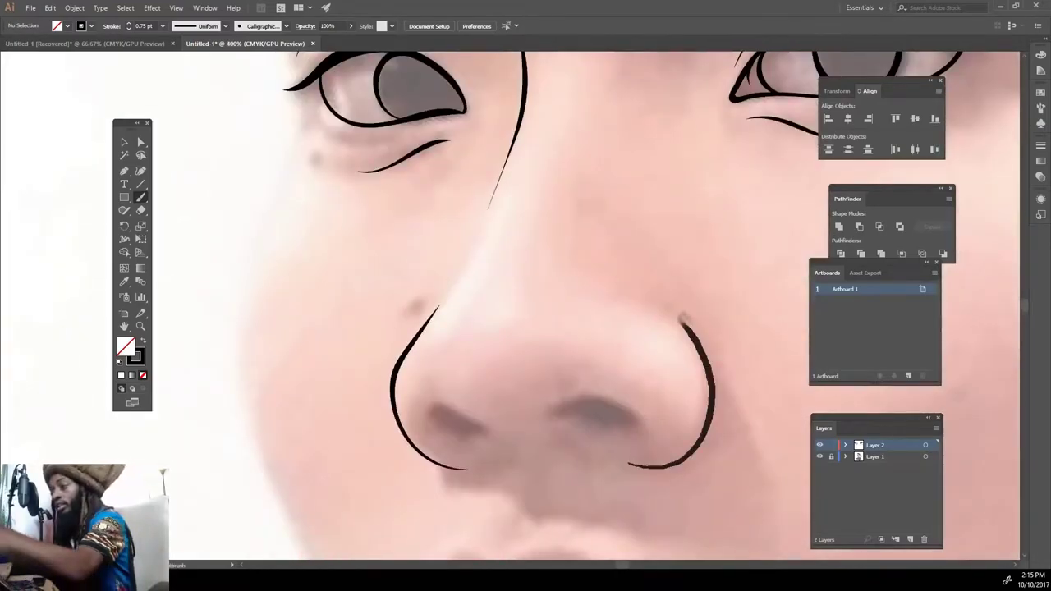
pyautogui.moveTo(735, 415)
pyautogui.mouseDown()
pyautogui.moveTo(757, 462)
pyautogui.moveTo(675, 304)
pyautogui.mouseUp()
pyautogui.scroll(-3, 657, 375)
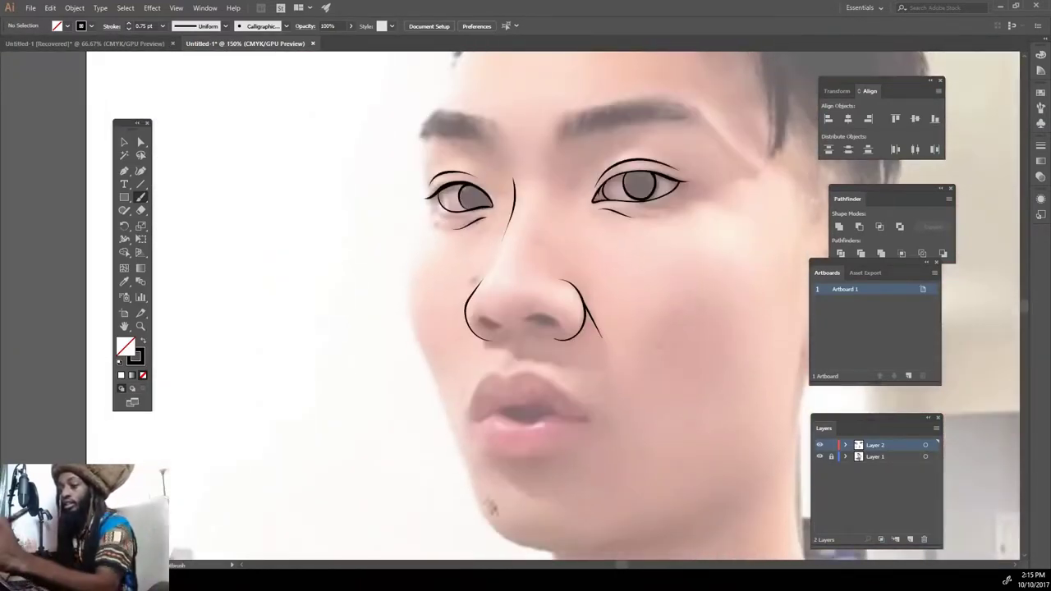
# Outline the chin and left cheek, undoing the stroke that strayed into the hair.
pyautogui.moveTo(467, 468); pyautogui.dragTo(492, 530)
pyautogui.moveTo(468, 469)
pyautogui.mouseDown()
pyautogui.moveTo(430, 203)
pyautogui.moveTo(538, 138)
pyautogui.mouseUp()
pyautogui.scroll(3, 431, 205)
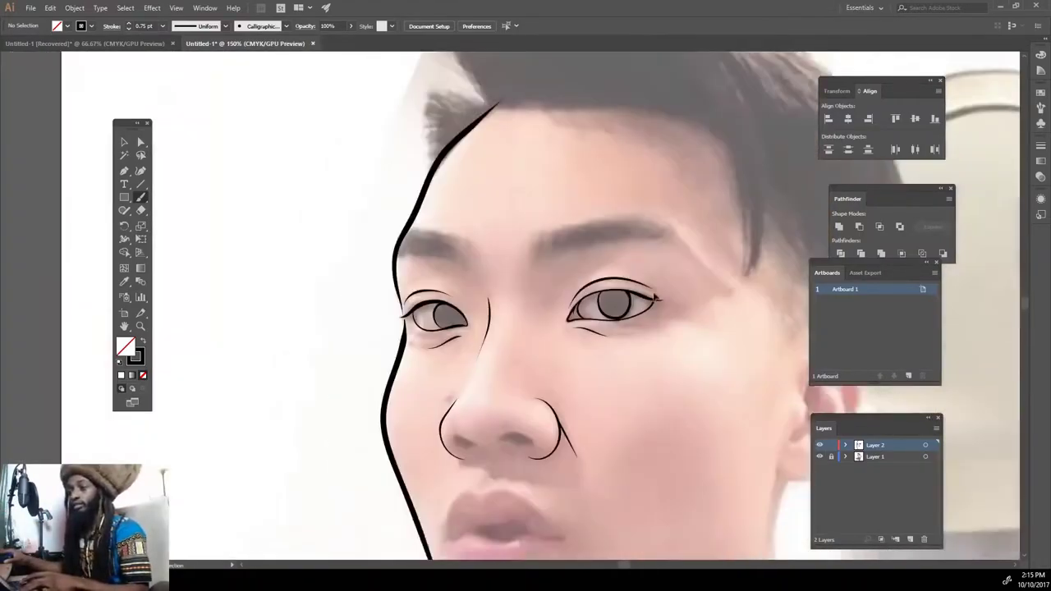
pyautogui.hotkey('ctrl', 'z')
pyautogui.moveTo(405, 347); pyautogui.dragTo(396, 292)
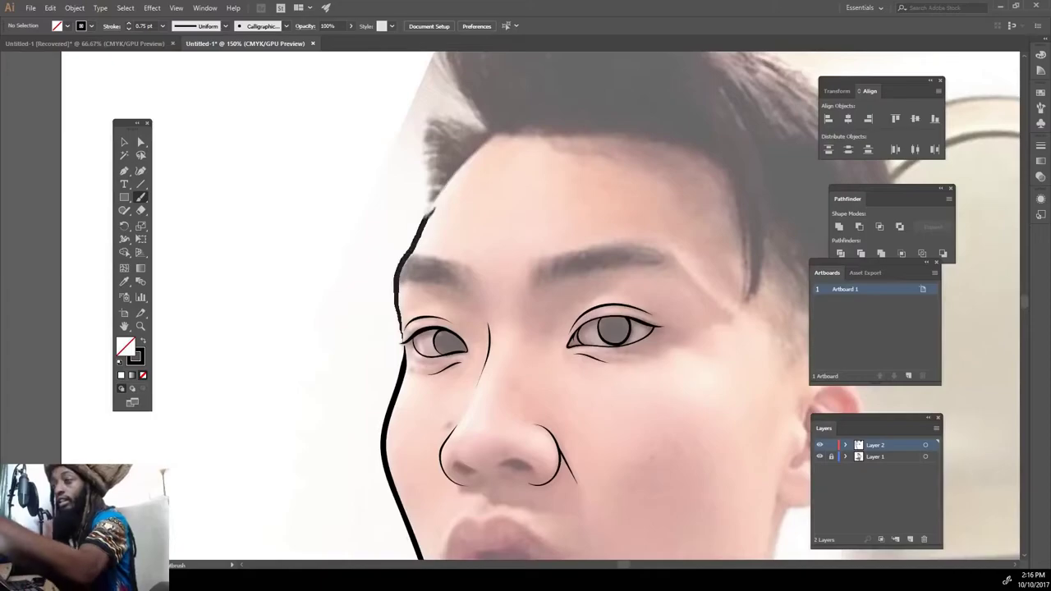
pyautogui.keyDown('alt'); pyautogui.scroll(-3, 497, 134); pyautogui.keyUp('alt')
pyautogui.keyDown('alt'); pyautogui.scroll(3, 673, 288); pyautogui.keyUp('alt')
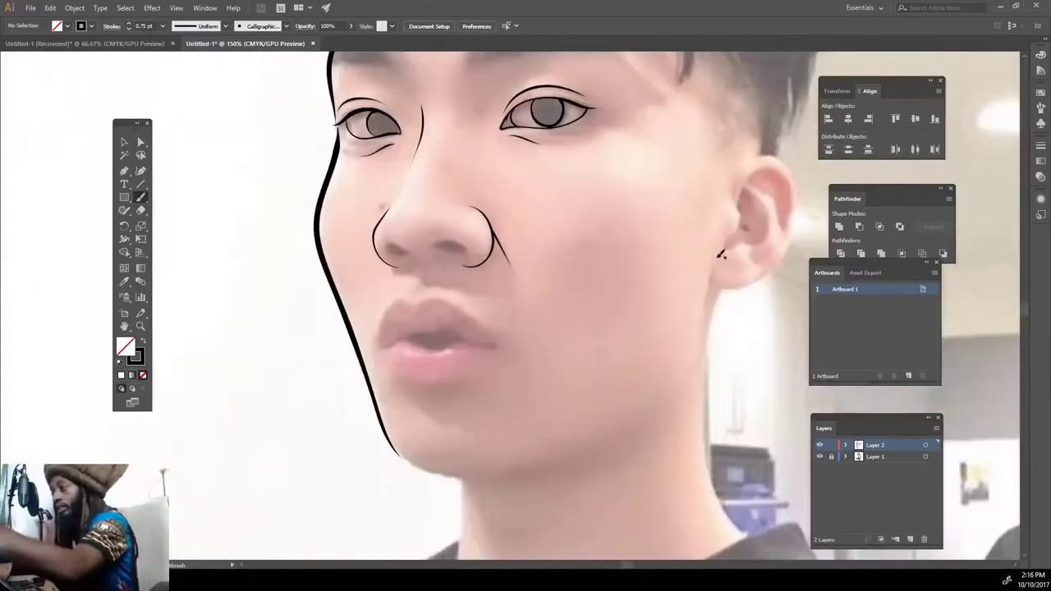
# Draw the right jaw, redraw the left jaw under the chin, and start the lip line.
pyautogui.moveTo(713, 262)
pyautogui.mouseDown()
pyautogui.moveTo(684, 379)
pyautogui.moveTo(644, 423)
pyautogui.mouseUp()
pyautogui.moveTo(539, 474); pyautogui.dragTo(378, 400)
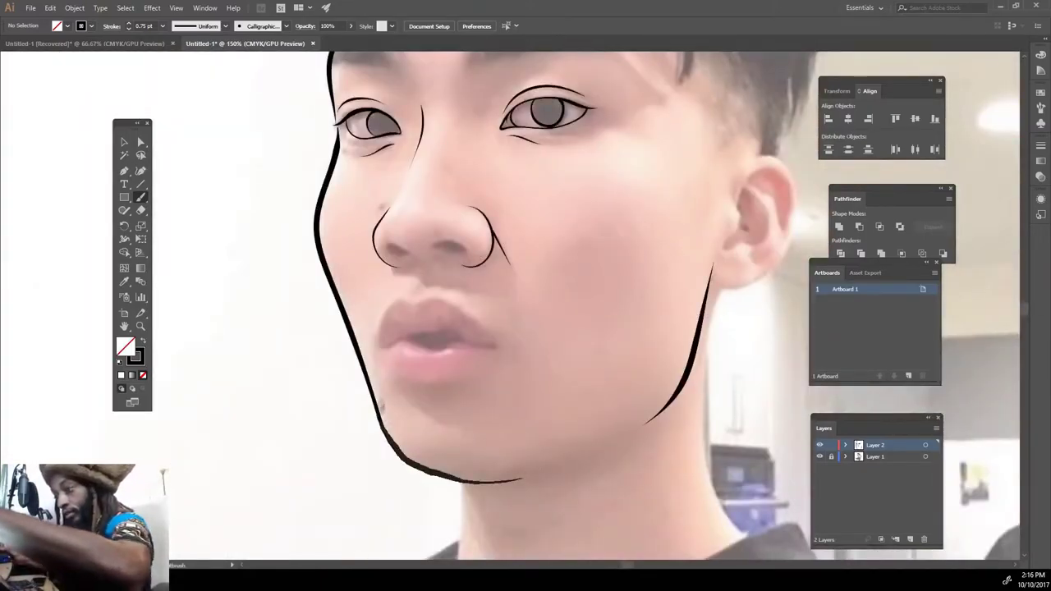
pyautogui.hotkey('ctrl', 'z')
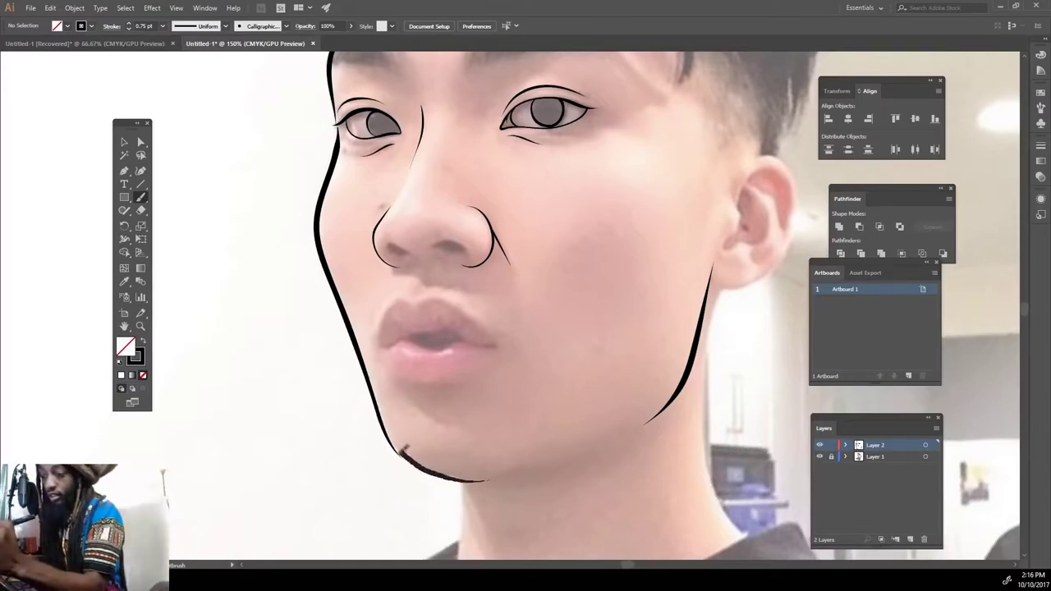
pyautogui.moveTo(402, 450); pyautogui.dragTo(491, 475)
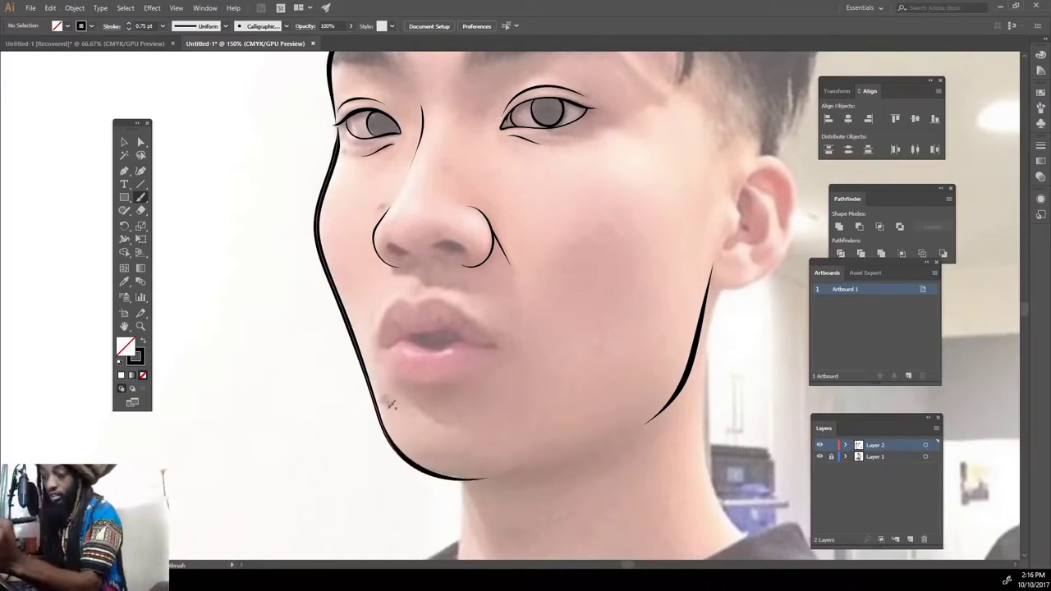
pyautogui.scroll(4, 395, 304)
pyautogui.moveTo(347, 410); pyautogui.dragTo(672, 411)
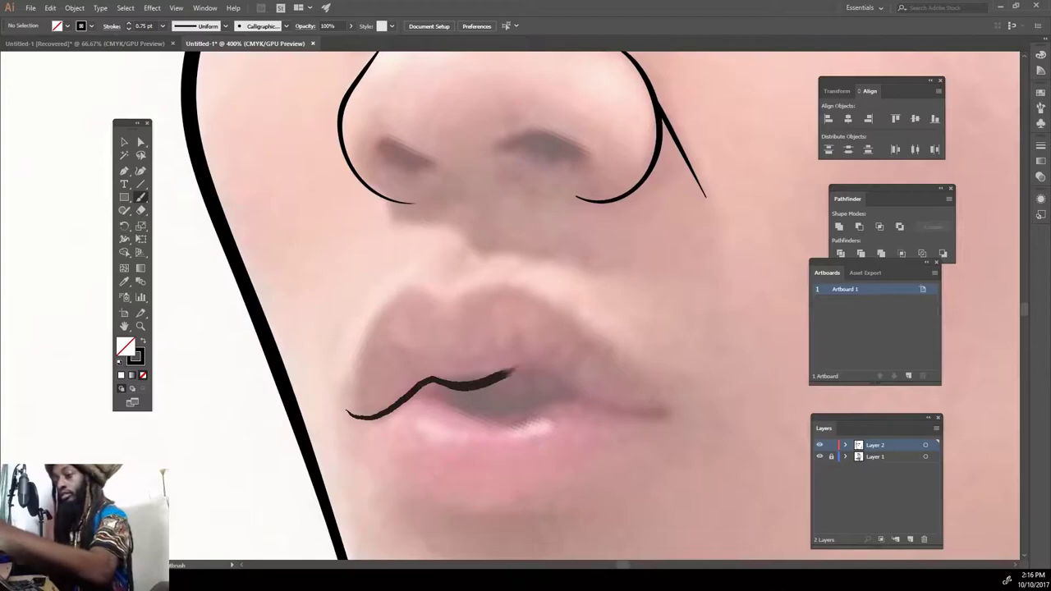
# Outline the upper and lower lips and fill the mouth opening dark.
pyautogui.moveTo(346, 406)
pyautogui.mouseDown()
pyautogui.moveTo(539, 286)
pyautogui.moveTo(694, 404)
pyautogui.mouseUp()
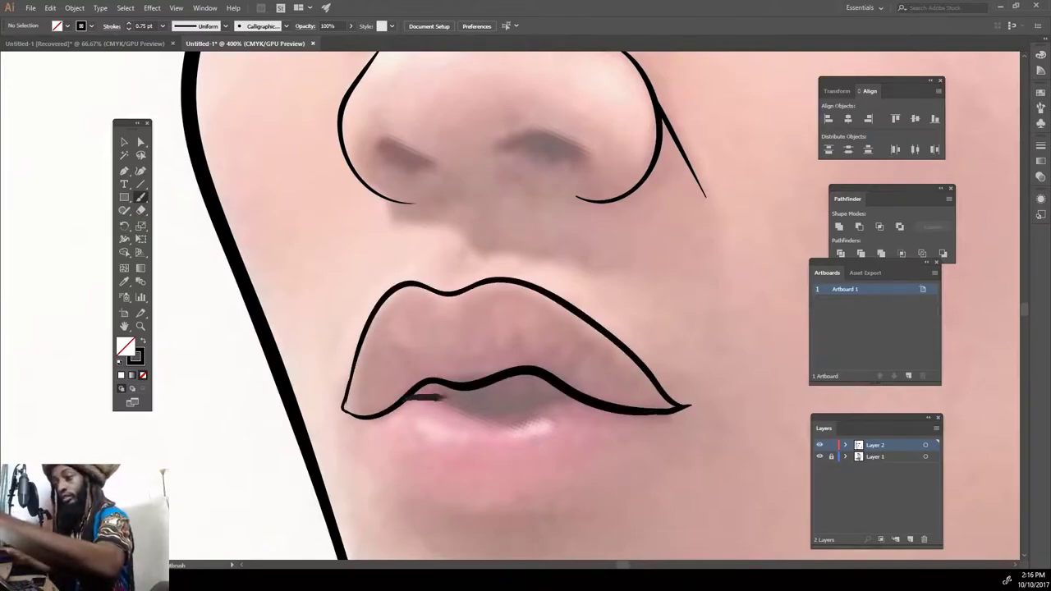
pyautogui.moveTo(443, 399); pyautogui.dragTo(589, 397)
pyautogui.moveTo(341, 411)
pyautogui.mouseDown()
pyautogui.moveTo(423, 504)
pyautogui.moveTo(625, 465)
pyautogui.moveTo(685, 405)
pyautogui.mouseUp()
pyautogui.moveTo(574, 391)
pyautogui.mouseDown()
pyautogui.moveTo(502, 402)
pyautogui.moveTo(461, 387)
pyautogui.mouseUp()
pyautogui.moveTo(539, 404); pyautogui.dragTo(414, 391)
pyautogui.scroll(-3, 526, 328)
pyautogui.scroll(3, 558, 229)
# Fill the nostrils solid black.
pyautogui.moveTo(514, 383)
pyautogui.mouseDown()
pyautogui.moveTo(532, 373)
pyautogui.moveTo(608, 397)
pyautogui.moveTo(534, 379)
pyautogui.moveTo(593, 391)
pyautogui.moveTo(544, 379)
pyautogui.mouseUp()
pyautogui.moveTo(449, 389)
pyautogui.mouseDown()
pyautogui.moveTo(460, 404)
pyautogui.moveTo(399, 376)
pyautogui.mouseUp()
pyautogui.scroll(-3, 526, 328)
pyautogui.scroll(2, 639, 436)
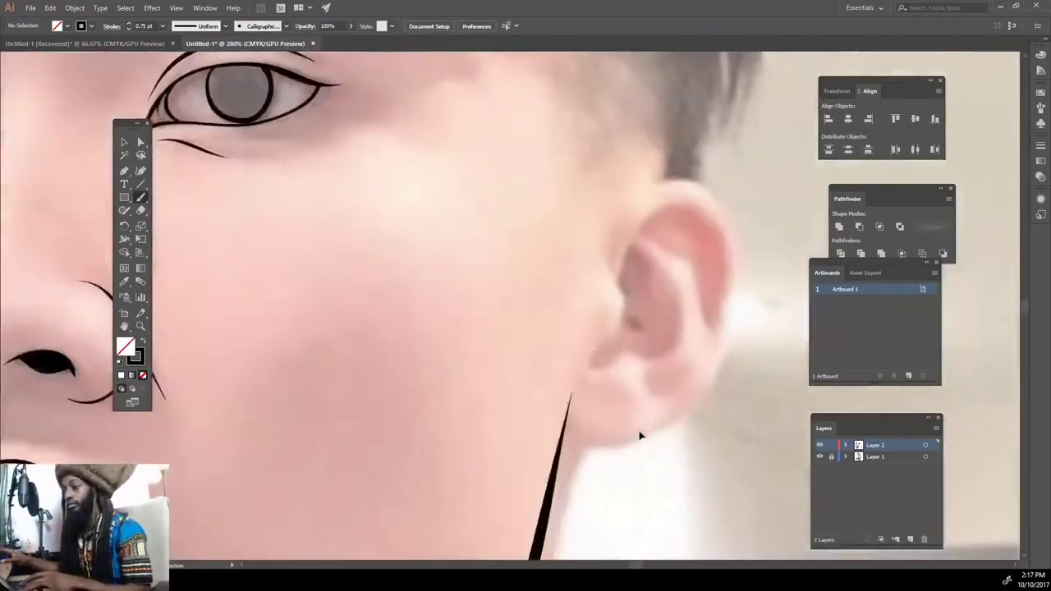
pyautogui.scroll(1, 640, 436)
# Outline the ear with its inner curve and lobe stroke.
pyautogui.moveTo(492, 404)
pyautogui.mouseDown()
pyautogui.moveTo(583, 423)
pyautogui.moveTo(667, 222)
pyautogui.moveTo(540, 209)
pyautogui.mouseUp()
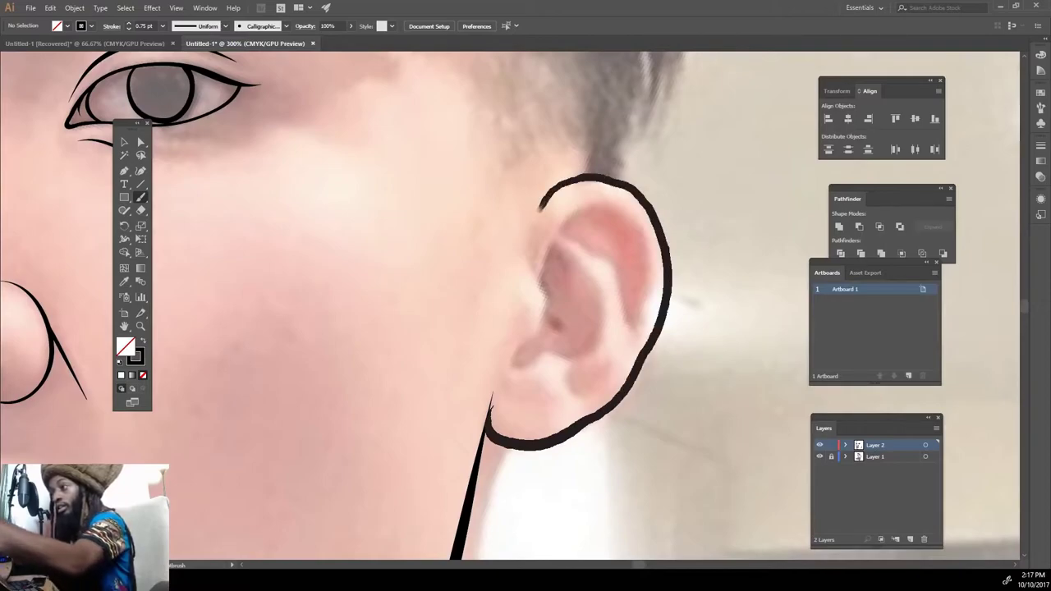
pyautogui.moveTo(514, 361); pyautogui.dragTo(532, 263)
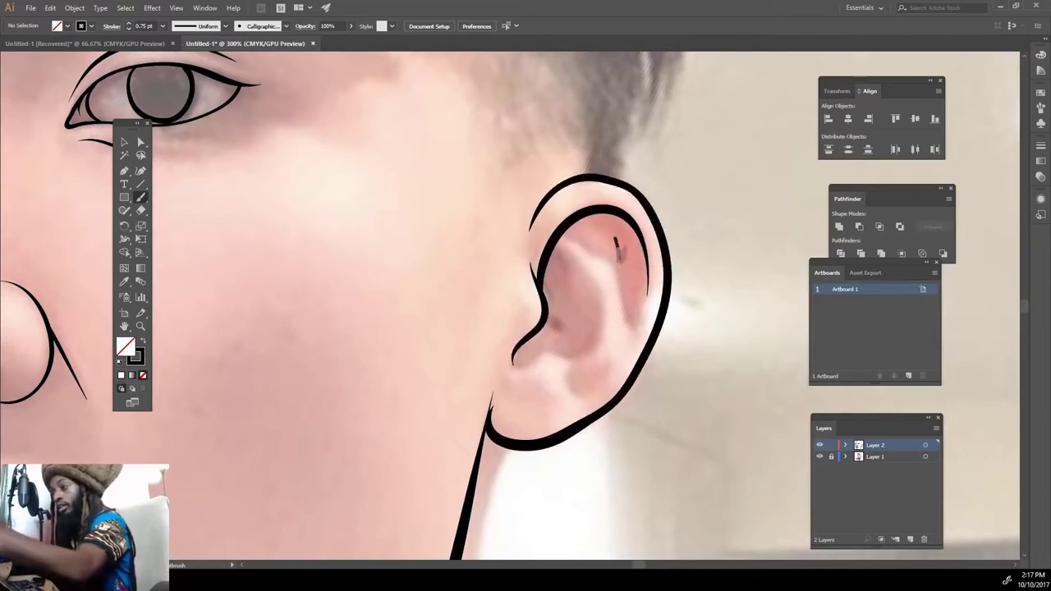
pyautogui.moveTo(618, 220); pyautogui.dragTo(644, 299)
pyautogui.moveTo(551, 343); pyautogui.dragTo(519, 368)
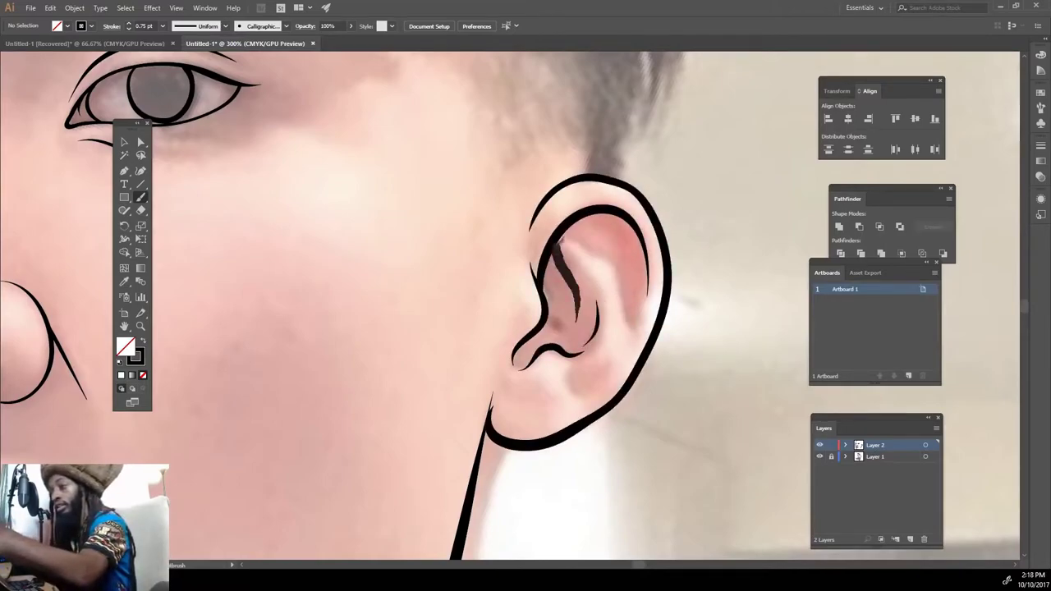
pyautogui.moveTo(632, 327); pyautogui.dragTo(608, 215)
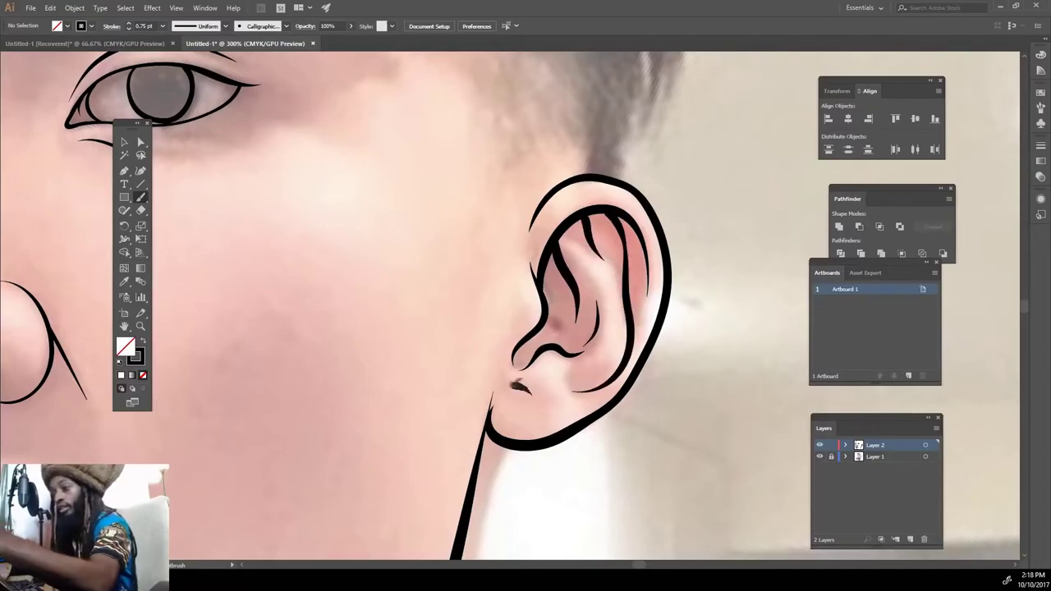
pyautogui.scroll(-5, 465, 508)
pyautogui.scroll(2, 466, 508)
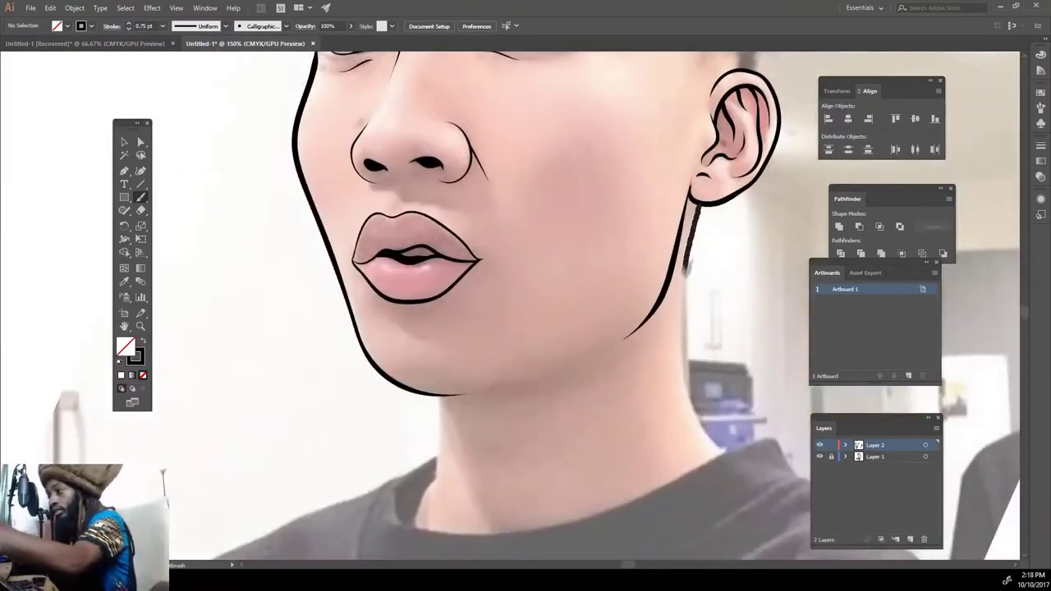
# Extend the jaw line down the neck, add a chin line, and zoom out.
pyautogui.moveTo(684, 275); pyautogui.dragTo(729, 450)
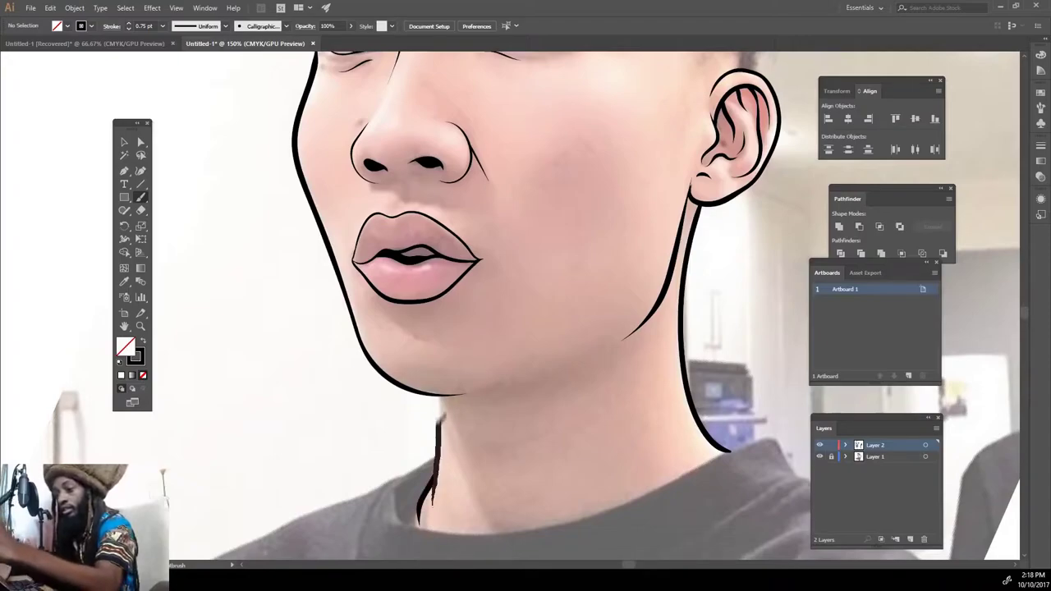
pyautogui.moveTo(484, 394); pyautogui.dragTo(451, 396)
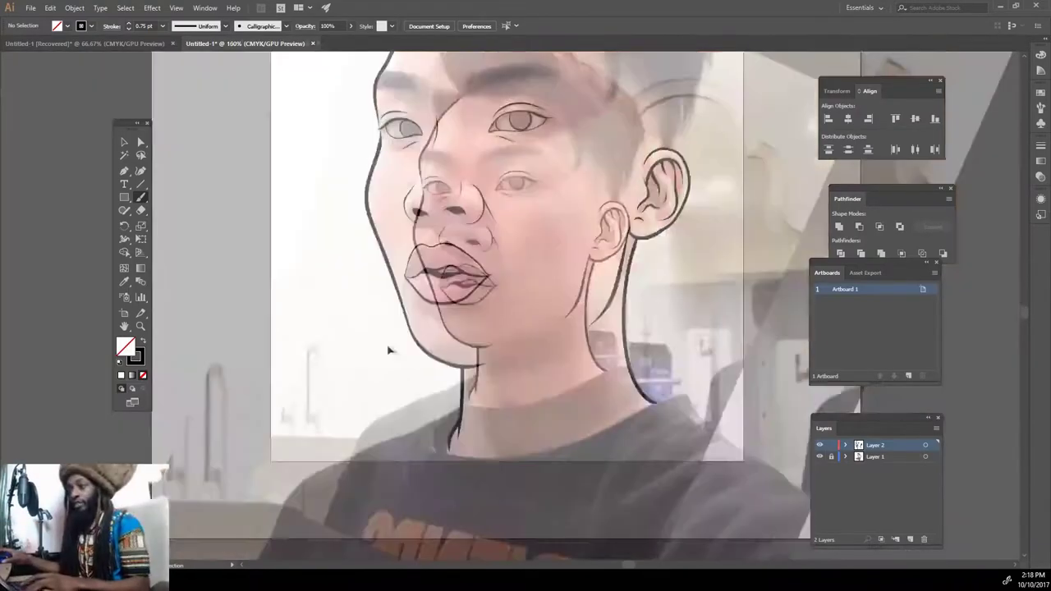
pyautogui.hotkey('ctrl', '-')
pyautogui.hotkey('ctrl', '-')
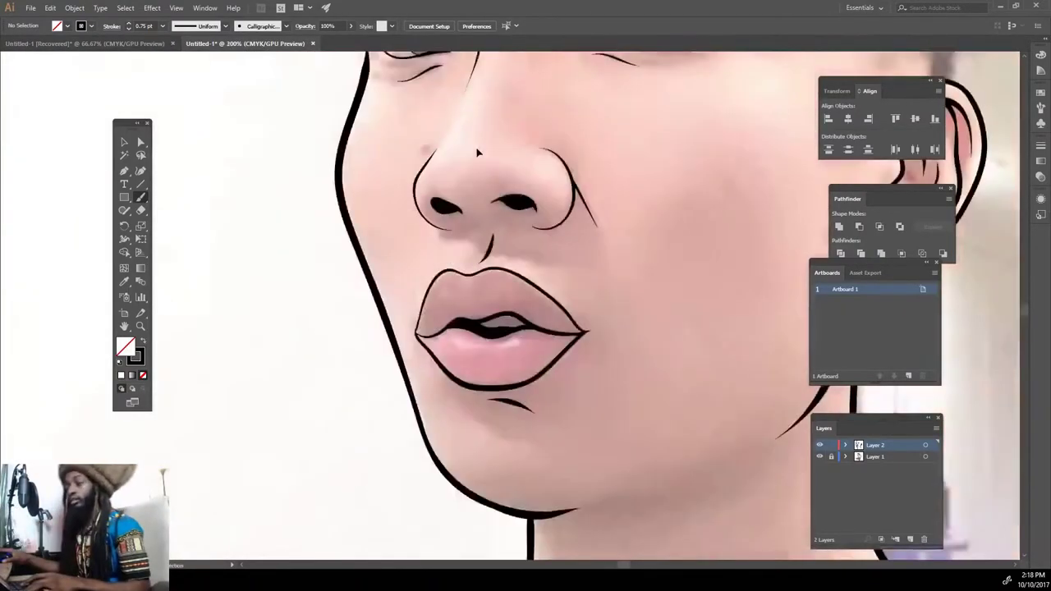
pyautogui.hotkey('ctrl', '-')
pyautogui.click(124, 143)
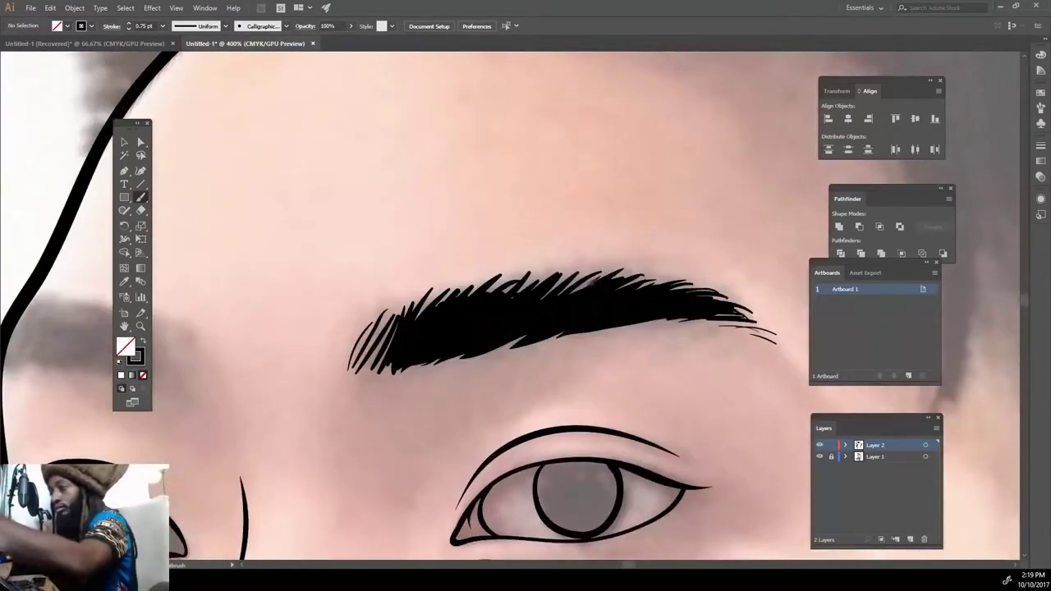
# Ink the eyebrow's lower edge and fan feathery hair strands out at the left temple.
pyautogui.moveTo(563, 309); pyautogui.dragTo(435, 361)
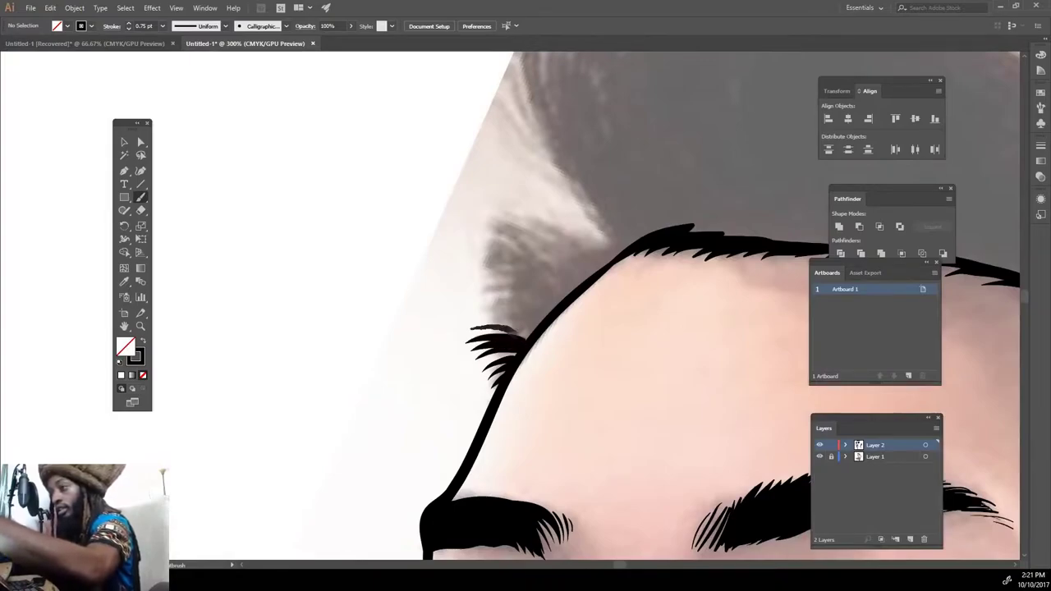
pyautogui.moveTo(624, 246)
pyautogui.mouseDown()
pyautogui.moveTo(475, 224)
pyautogui.moveTo(465, 278)
pyautogui.mouseUp()
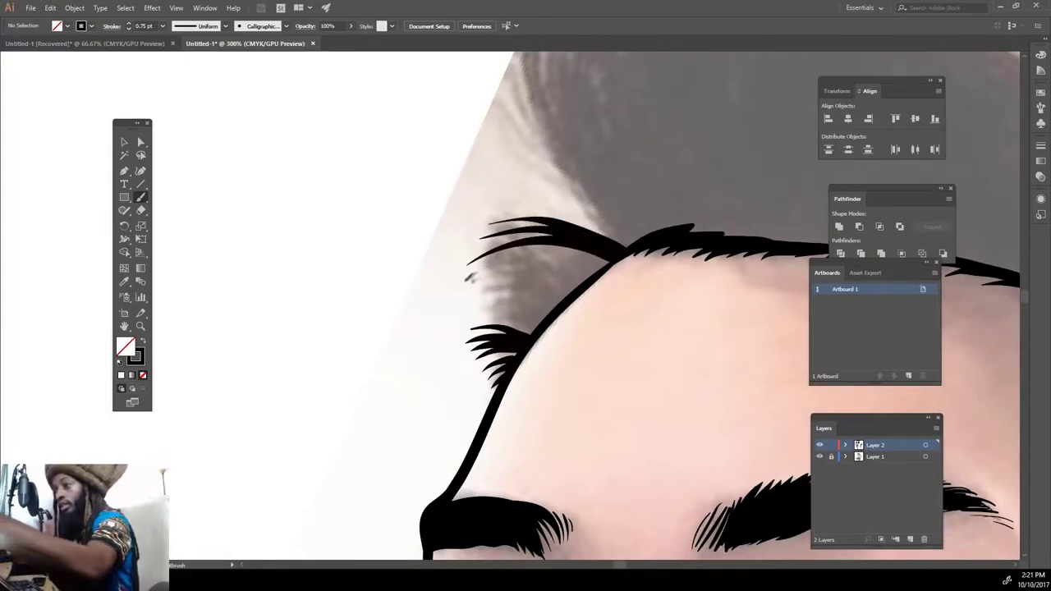
pyautogui.moveTo(607, 263)
pyautogui.mouseDown()
pyautogui.moveTo(460, 300)
pyautogui.moveTo(465, 316)
pyautogui.mouseUp()
pyautogui.moveTo(566, 284); pyautogui.dragTo(486, 320)
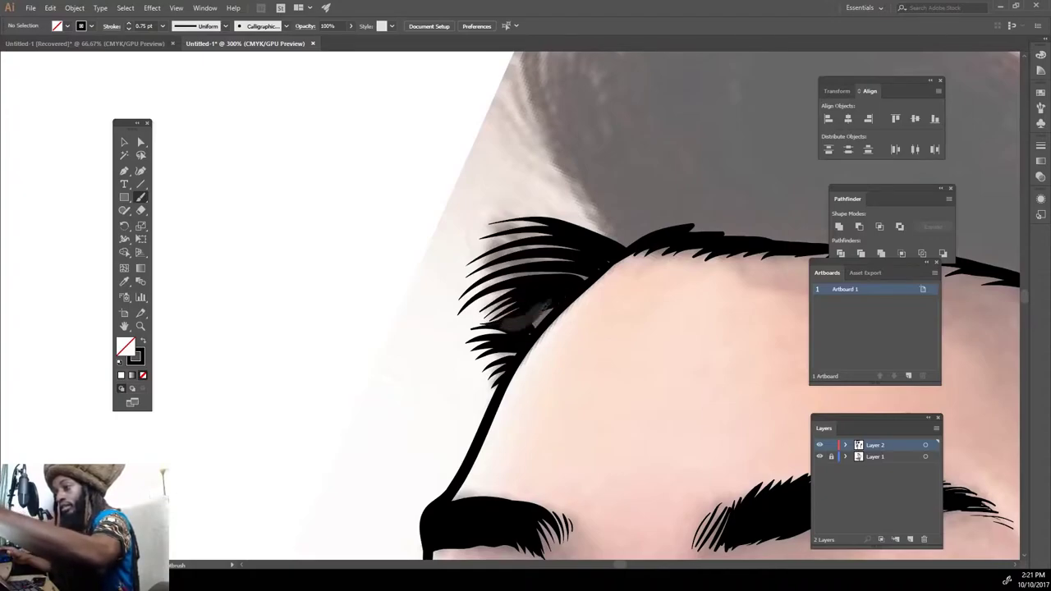
pyautogui.moveTo(562, 296); pyautogui.dragTo(500, 333)
pyautogui.moveTo(612, 261); pyautogui.dragTo(467, 279)
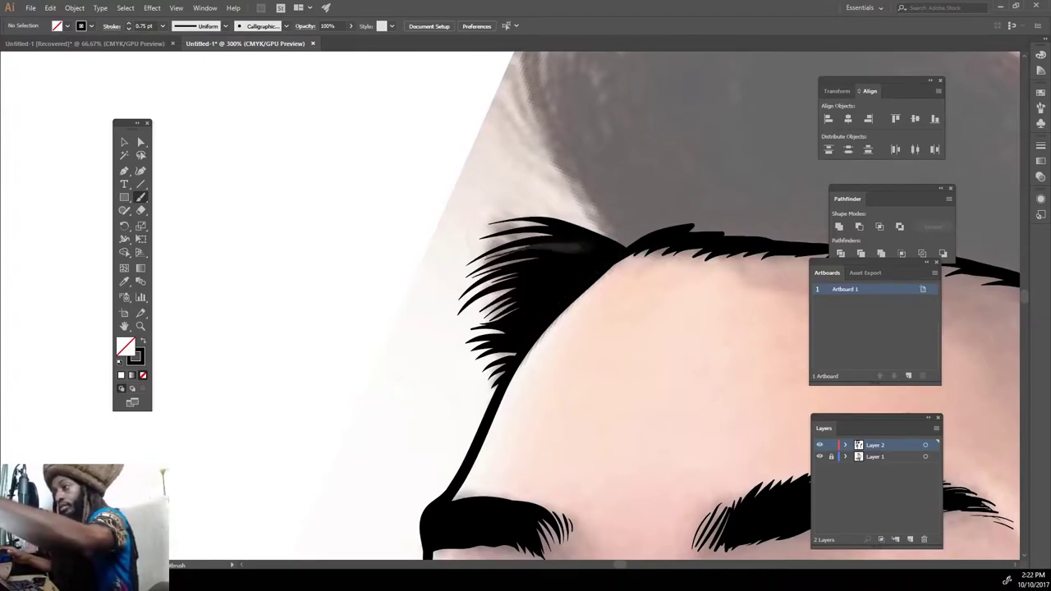
pyautogui.hotkey('ctrl', '0')
pyautogui.hotkey('ctrl', '+')
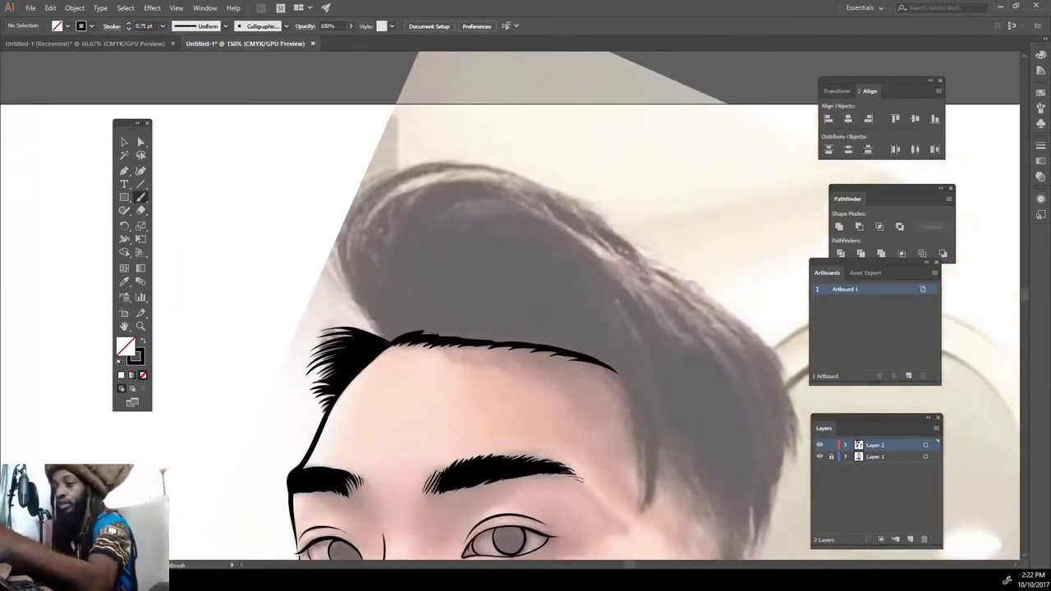
# Sweep hair outlines over the head and add strands along the right hairline.
pyautogui.moveTo(386, 340); pyautogui.dragTo(394, 170)
pyautogui.moveTo(378, 337)
pyautogui.mouseDown()
pyautogui.moveTo(386, 168)
pyautogui.moveTo(443, 160)
pyautogui.mouseUp()
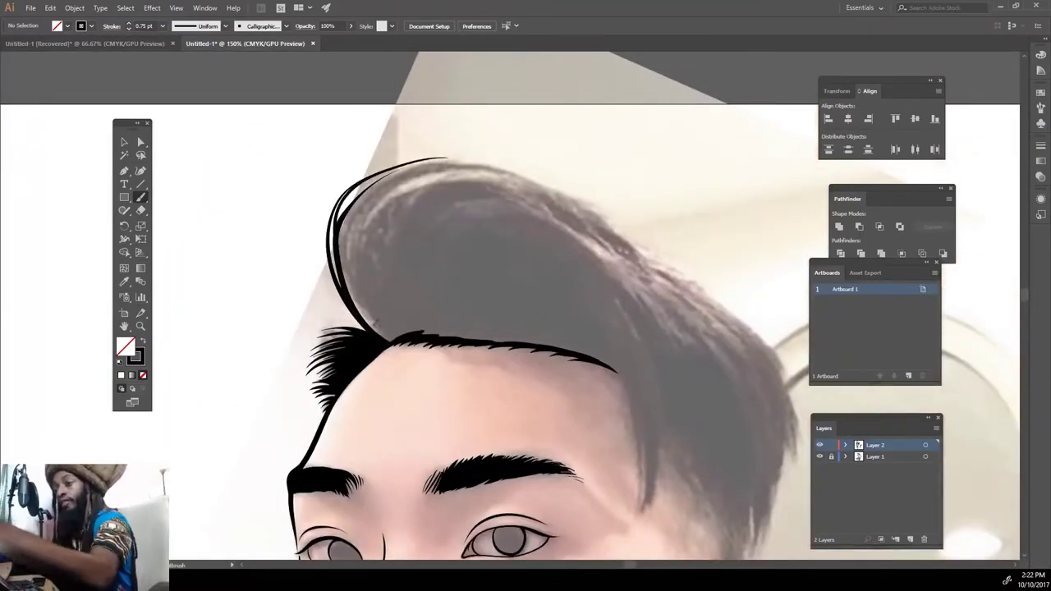
pyautogui.moveTo(362, 304); pyautogui.dragTo(575, 206)
pyautogui.moveTo(645, 516); pyautogui.dragTo(596, 297)
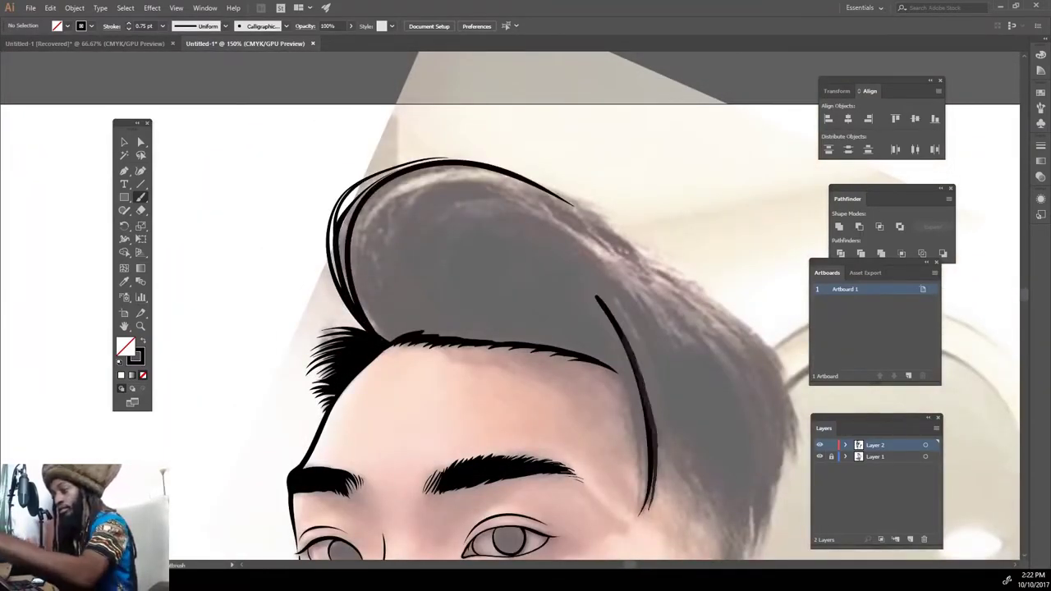
pyautogui.moveTo(645, 509)
pyautogui.mouseDown()
pyautogui.moveTo(579, 283)
pyautogui.moveTo(567, 297)
pyautogui.mouseUp()
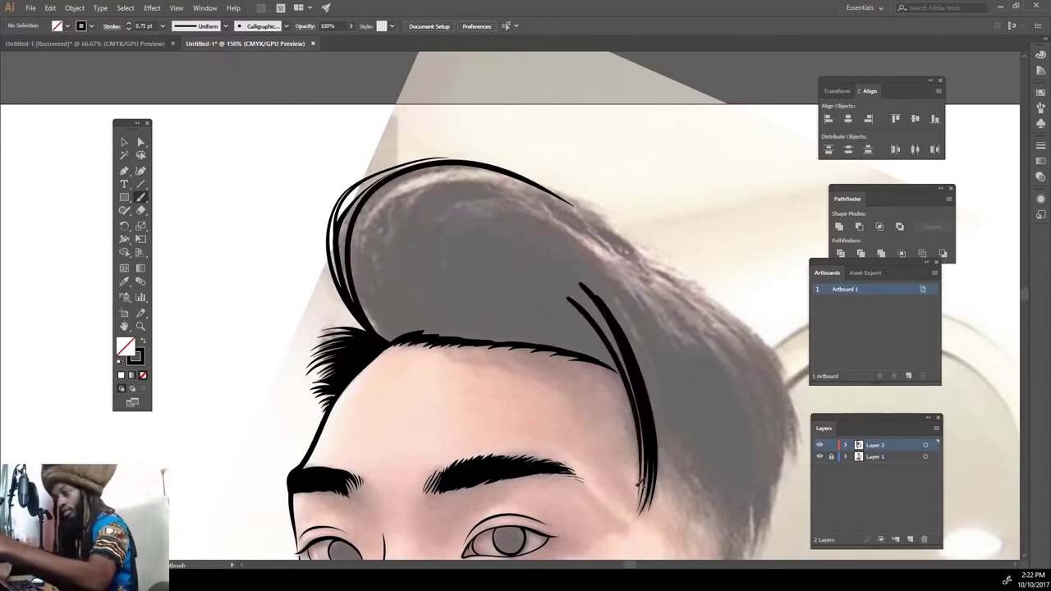
pyautogui.moveTo(642, 484); pyautogui.dragTo(585, 293)
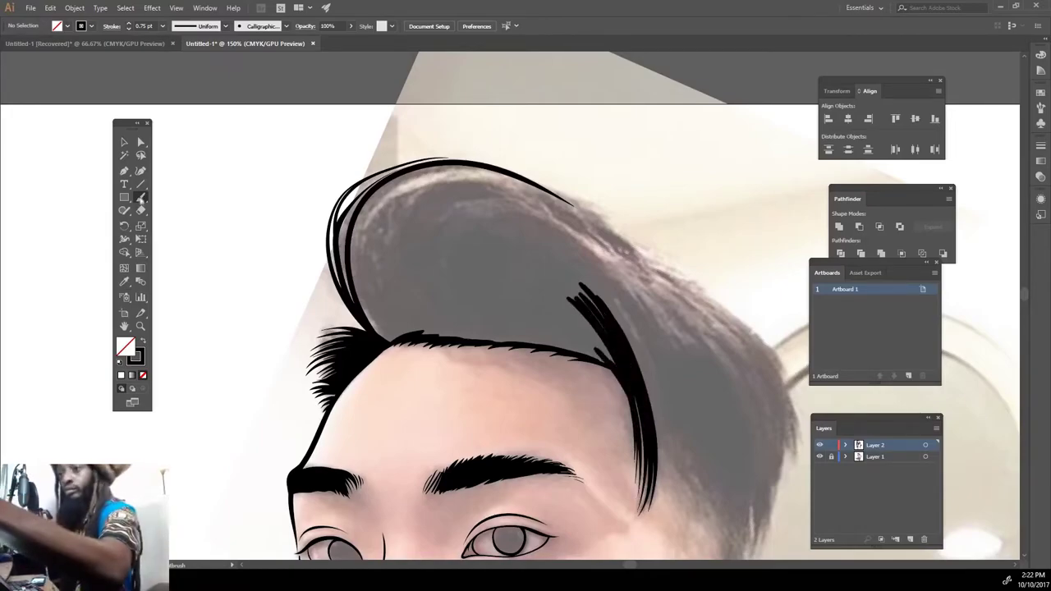
# At 5 pt stroke weight, paint the inner hair area solid black down the right side.
pyautogui.doubleClick(140, 198)
pyautogui.click(321, 317)
pyautogui.click(162, 26)
pyautogui.click(185, 122)
pyautogui.moveTo(389, 324)
pyautogui.mouseDown()
pyautogui.moveTo(624, 350)
pyautogui.moveTo(493, 221)
pyautogui.moveTo(376, 324)
pyautogui.moveTo(620, 254)
pyautogui.moveTo(763, 477)
pyautogui.mouseUp()
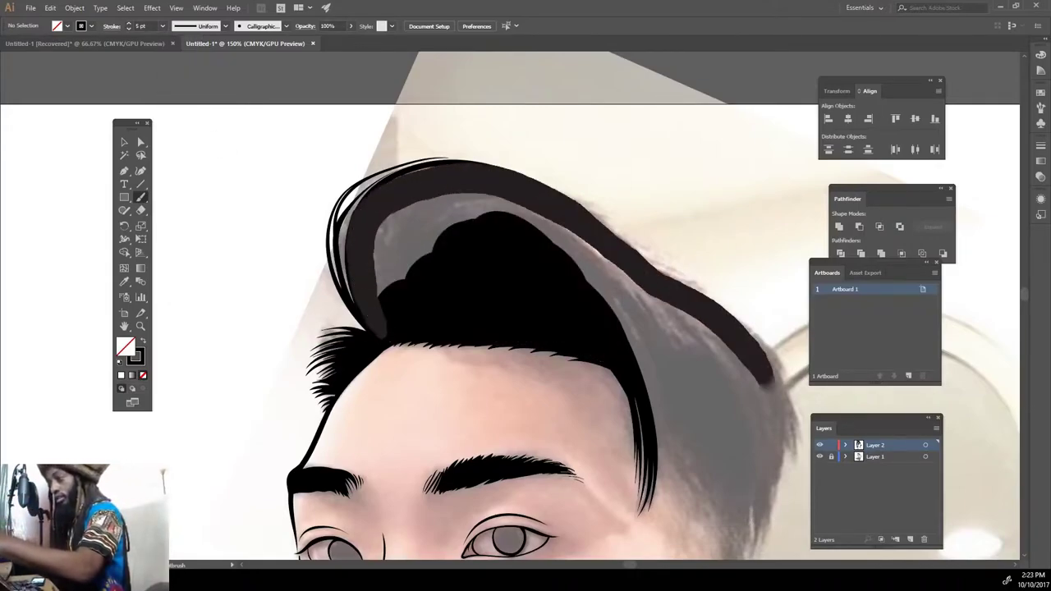
pyautogui.moveTo(754, 378); pyautogui.dragTo(768, 547)
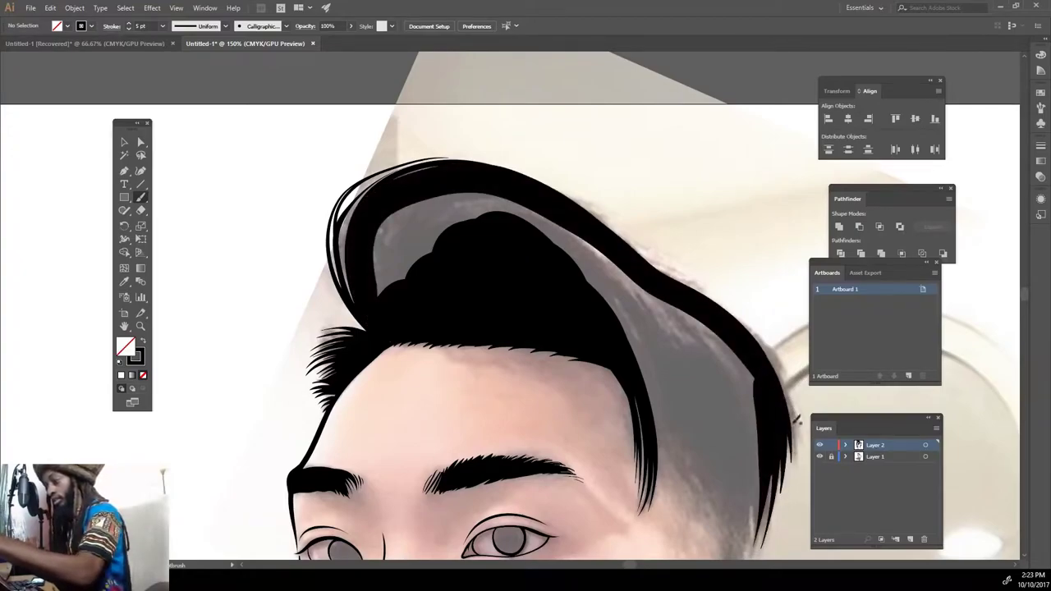
pyautogui.moveTo(795, 418); pyautogui.dragTo(760, 345)
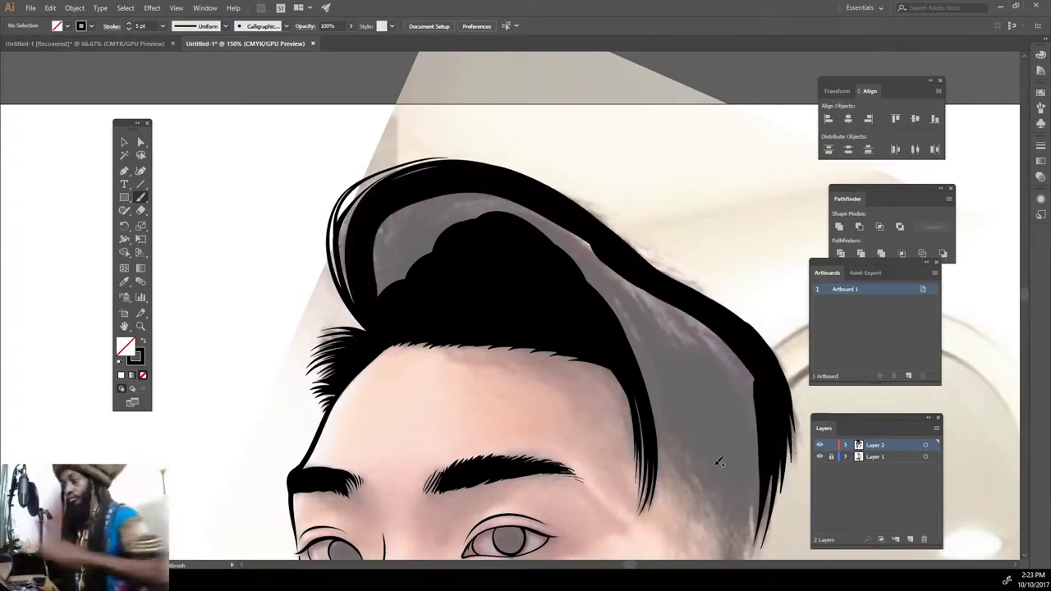
pyautogui.moveTo(755, 411); pyautogui.dragTo(382, 279)
# Smooth the right hair edge into a dark band.
pyautogui.hotkey('ctrl', '-')
pyautogui.hotkey('ctrl', '-')
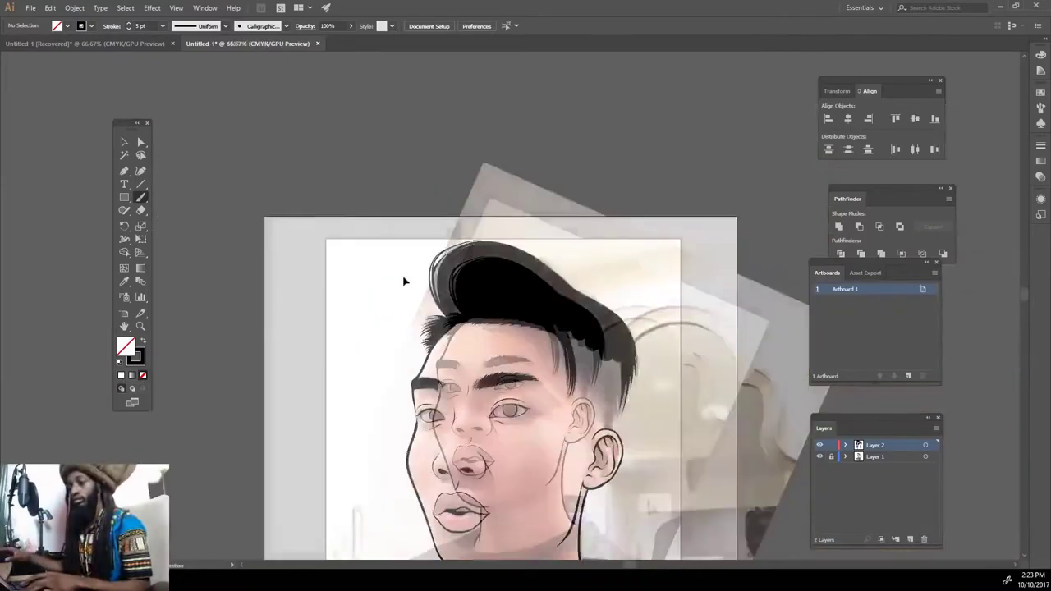
pyautogui.hotkey('ctrl', '+')
pyautogui.hotkey('ctrl', '+')
pyautogui.hotkey('ctrl', '+')
pyautogui.moveTo(697, 421); pyautogui.dragTo(567, 222)
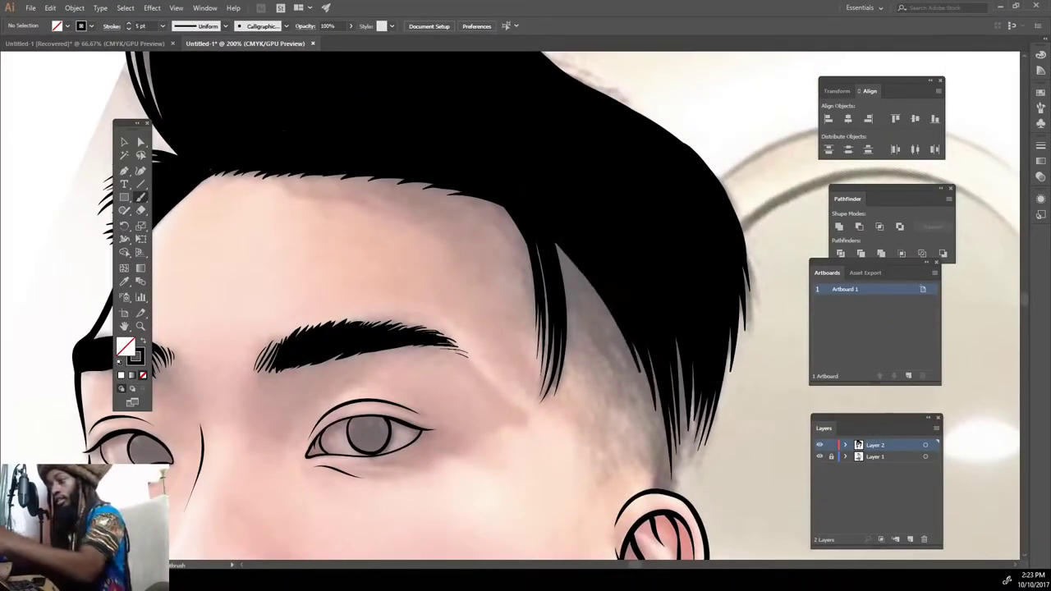
# Add long hair strands at the temple and fill the gaps between them black.
pyautogui.hotkey('ctrl', '-')
pyautogui.hotkey('ctrl', '-')
pyautogui.hotkey('ctrl', '-')
pyautogui.hotkey('ctrl', '+')
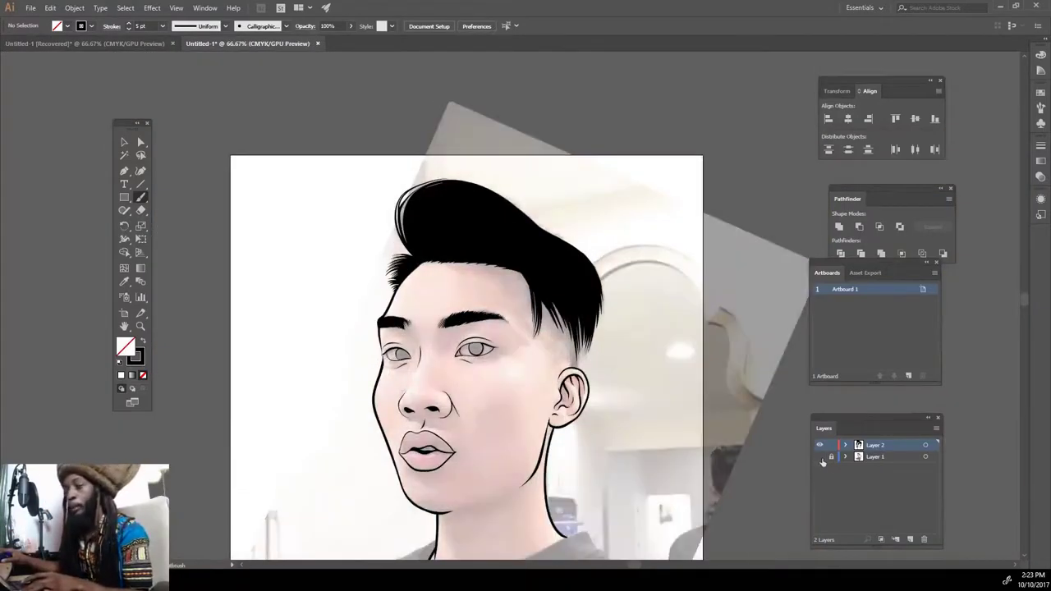
pyautogui.hotkey('ctrl', '+')
pyautogui.hotkey('ctrl', '+')
pyautogui.hotkey('ctrl', '+')
pyautogui.hotkey('ctrl', '+')
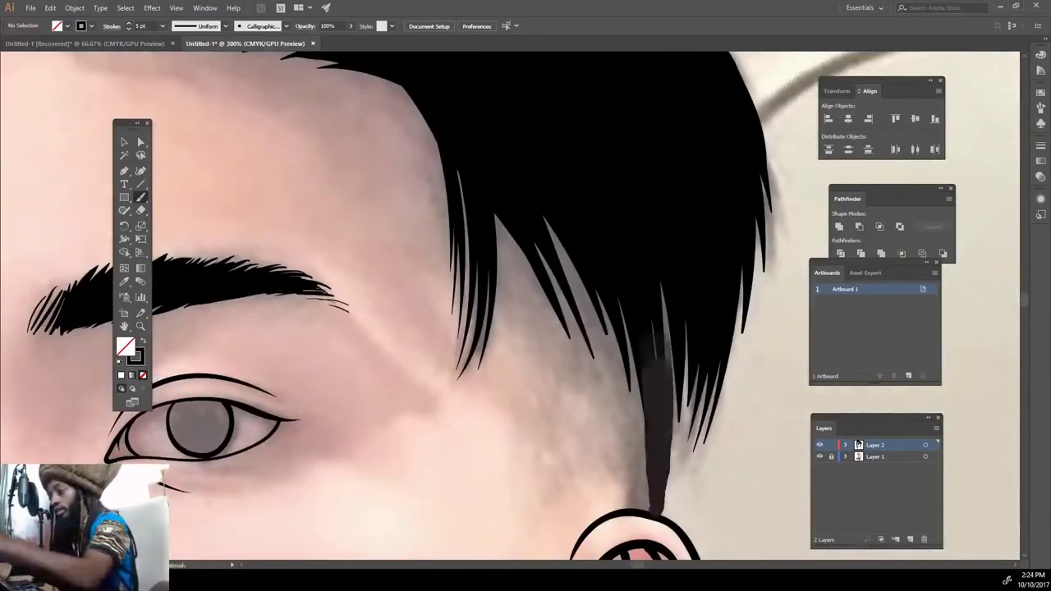
pyautogui.moveTo(667, 513); pyautogui.dragTo(642, 283)
pyautogui.moveTo(654, 514); pyautogui.dragTo(596, 240)
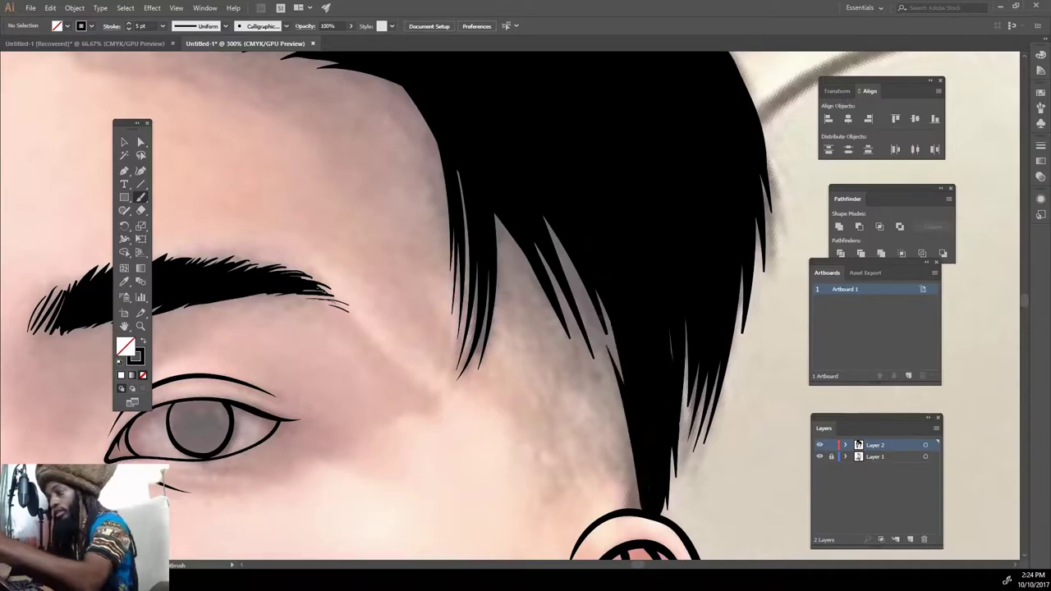
pyautogui.moveTo(645, 486); pyautogui.dragTo(544, 217)
pyautogui.moveTo(641, 509)
pyautogui.mouseDown()
pyautogui.moveTo(595, 374)
pyautogui.moveTo(606, 446)
pyautogui.mouseUp()
# Brush thin 0.75 pt fade strokes at the temple and above the ear.
pyautogui.click(162, 25)
pyautogui.click(176, 61)
pyautogui.moveTo(609, 483)
pyautogui.mouseDown()
pyautogui.moveTo(565, 340)
pyautogui.moveTo(498, 215)
pyautogui.mouseUp()
pyautogui.moveTo(549, 341); pyautogui.dragTo(496, 214)
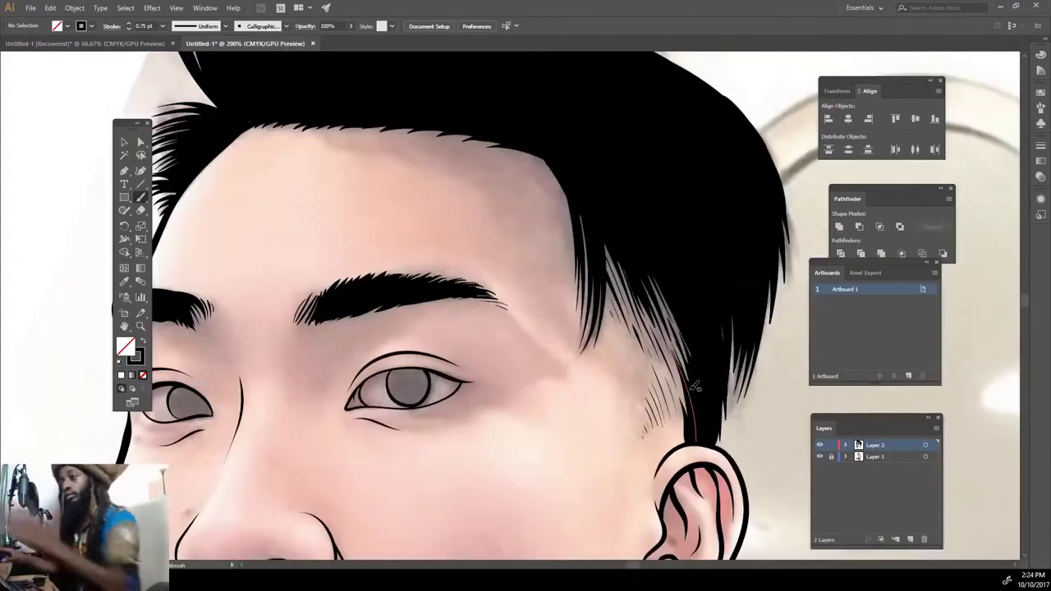
pyautogui.moveTo(574, 347); pyautogui.dragTo(542, 161)
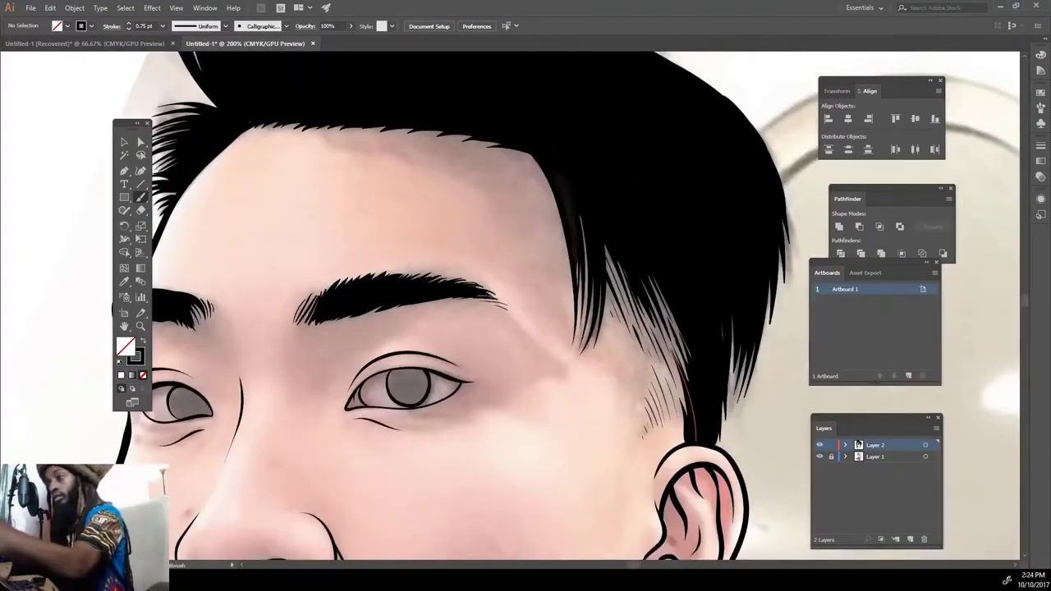
# Undo a first pupil attempt and zoom in closely on the right iris.
pyautogui.scroll(-3, 559, 443)
pyautogui.scroll(6, 558, 443)
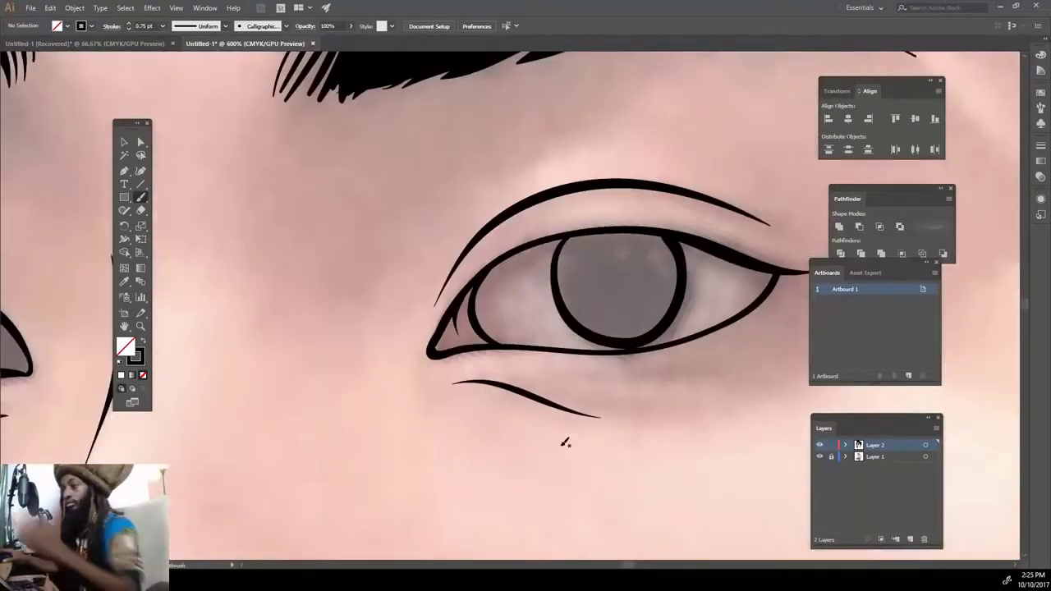
pyautogui.scroll(1, 565, 443)
pyautogui.moveTo(603, 293)
pyautogui.mouseDown()
pyautogui.moveTo(614, 321)
pyautogui.moveTo(614, 304)
pyautogui.moveTo(614, 341)
pyautogui.moveTo(610, 312)
pyautogui.mouseUp()
pyautogui.hotkey('ctrl', 'z')
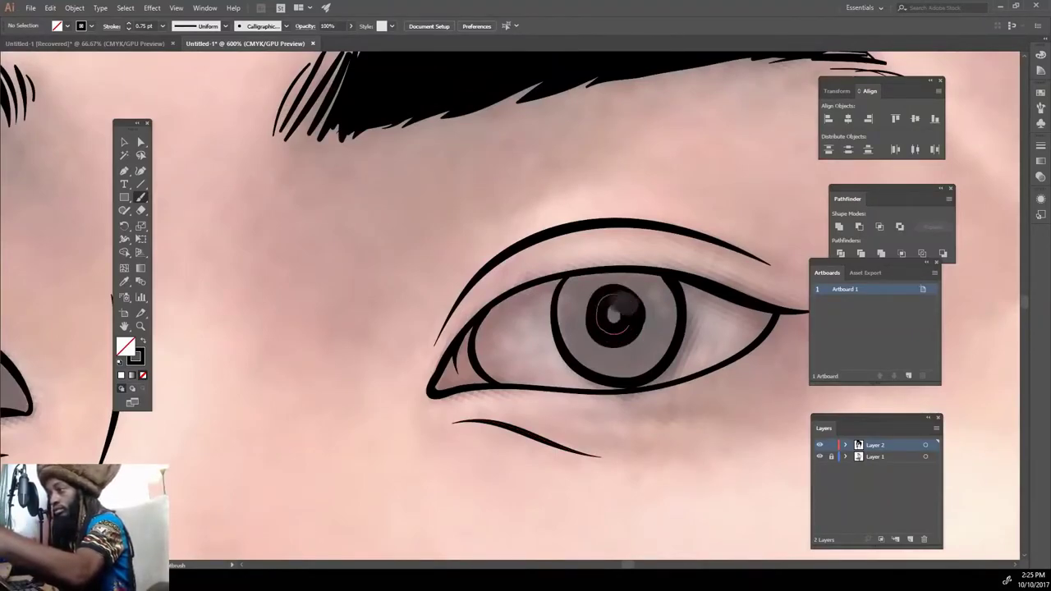
pyautogui.hotkey('ctrl', '-')
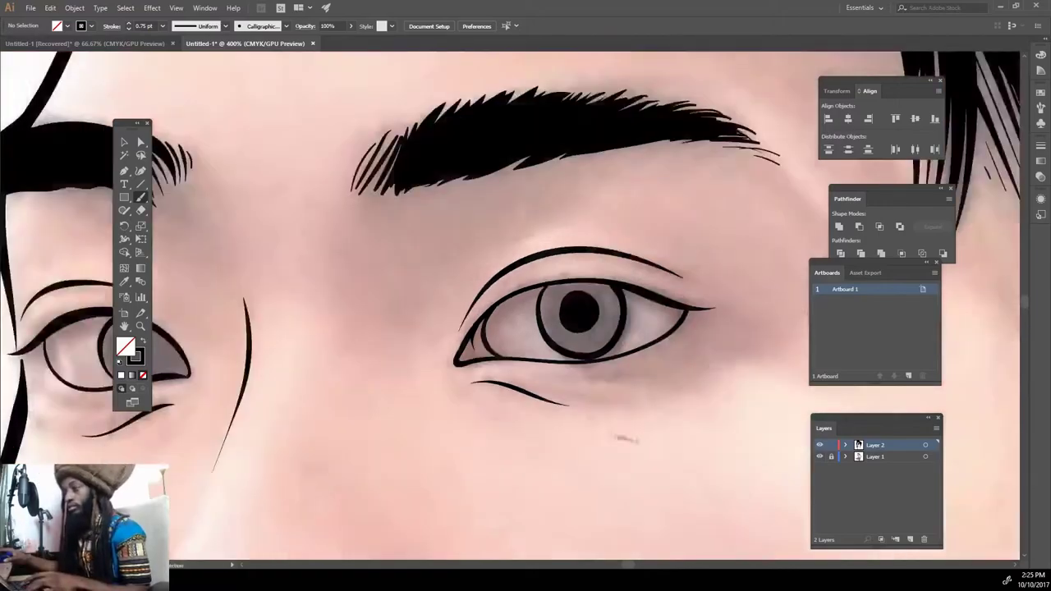
pyautogui.hotkey('ctrl', '-')
pyautogui.hotkey('ctrl', '-')
pyautogui.hotkey('ctrl', '+')
pyautogui.hotkey('ctrl', '+')
pyautogui.hotkey('ctrl', 'z')
pyautogui.hotkey('ctrl', 'z')
pyautogui.hotkey('ctrl', '+')
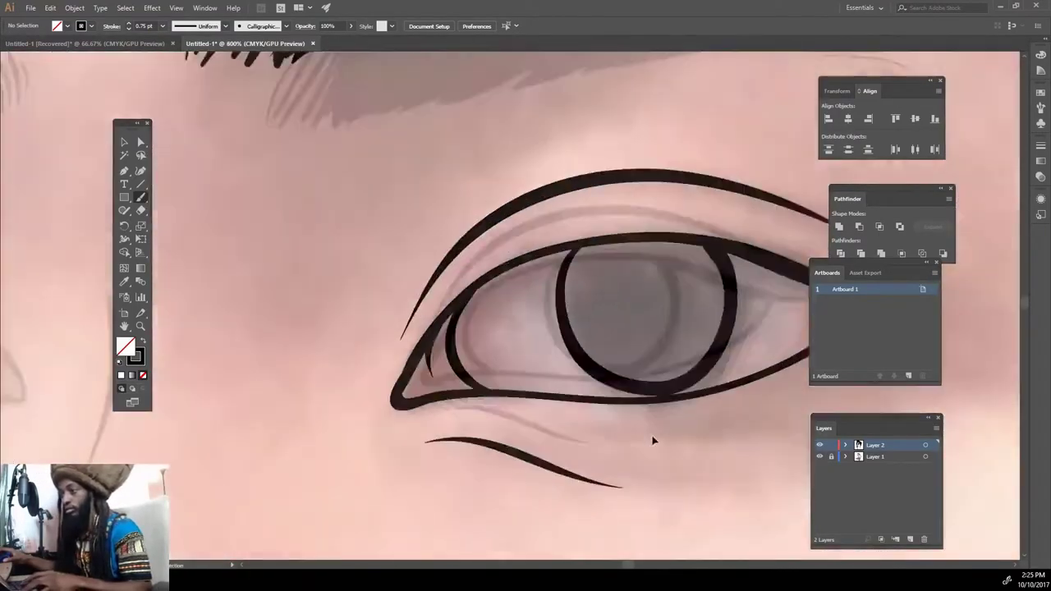
pyautogui.hotkey('ctrl', '+')
# Brush a solid black pupil, copy it into the left eye, and extend the left eye wing and face contour.
pyautogui.moveTo(485, 291)
pyautogui.mouseDown()
pyautogui.moveTo(534, 421)
pyautogui.moveTo(526, 280)
pyautogui.moveTo(536, 417)
pyautogui.mouseUp()
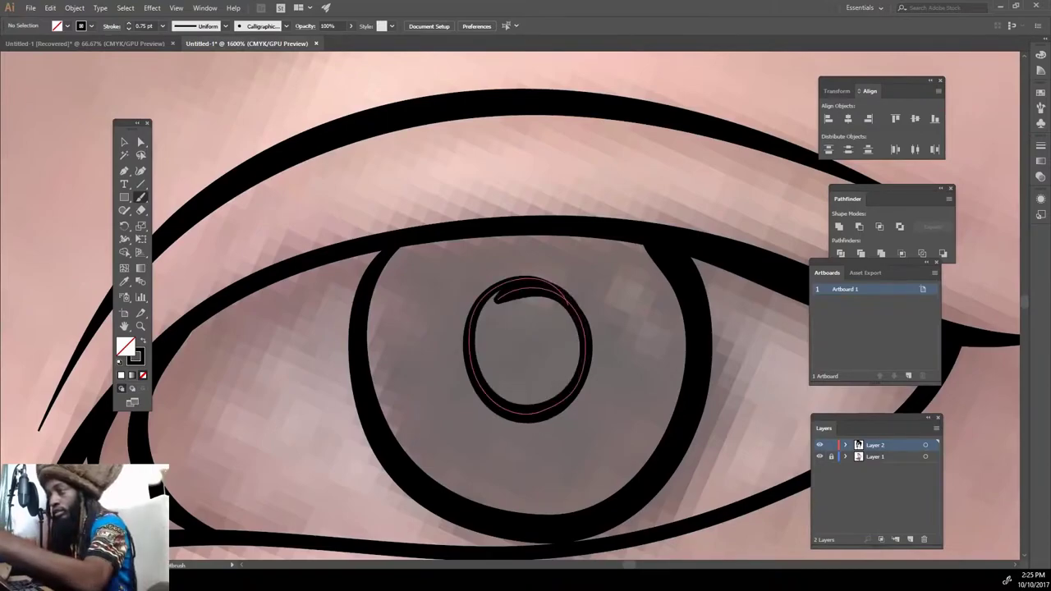
pyautogui.moveTo(575, 304); pyautogui.dragTo(525, 410)
pyautogui.hotkey('ctrl', '-')
pyautogui.hotkey('ctrl', '-')
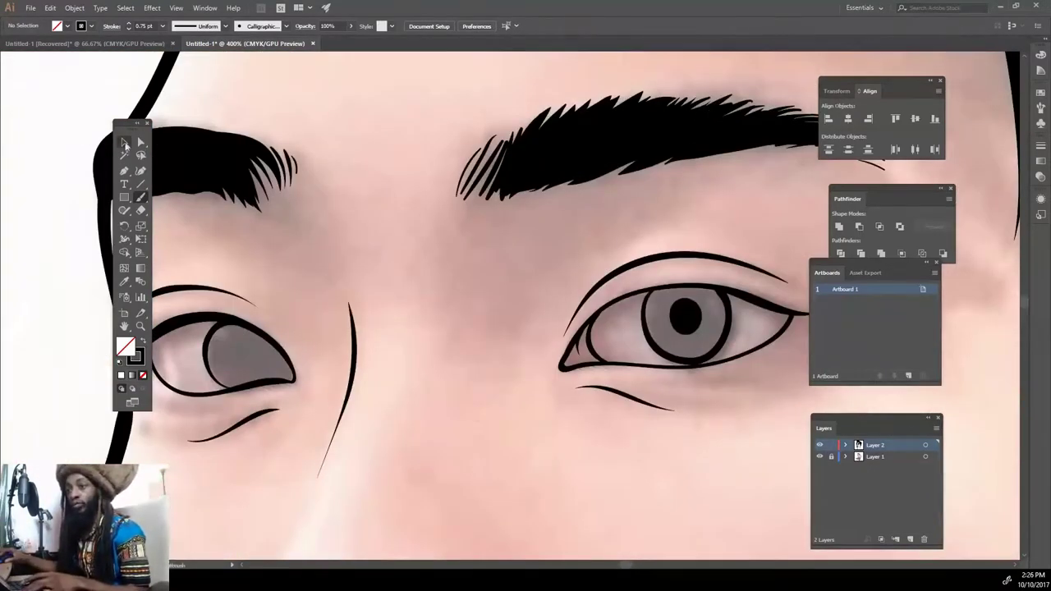
pyautogui.moveTo(700, 306); pyautogui.dragTo(244, 355)
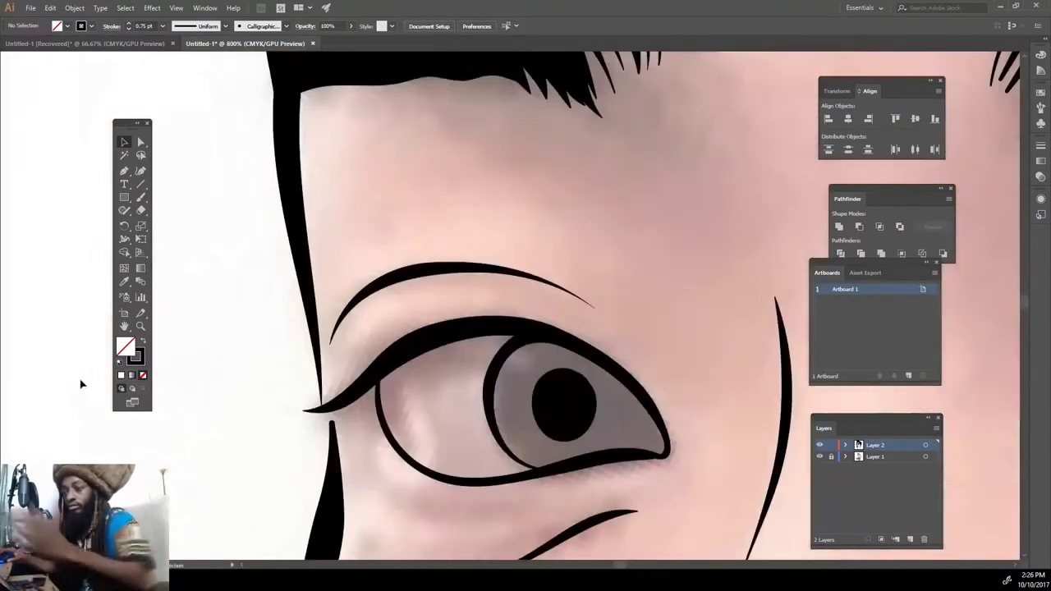
pyautogui.moveTo(288, 409); pyautogui.dragTo(538, 326)
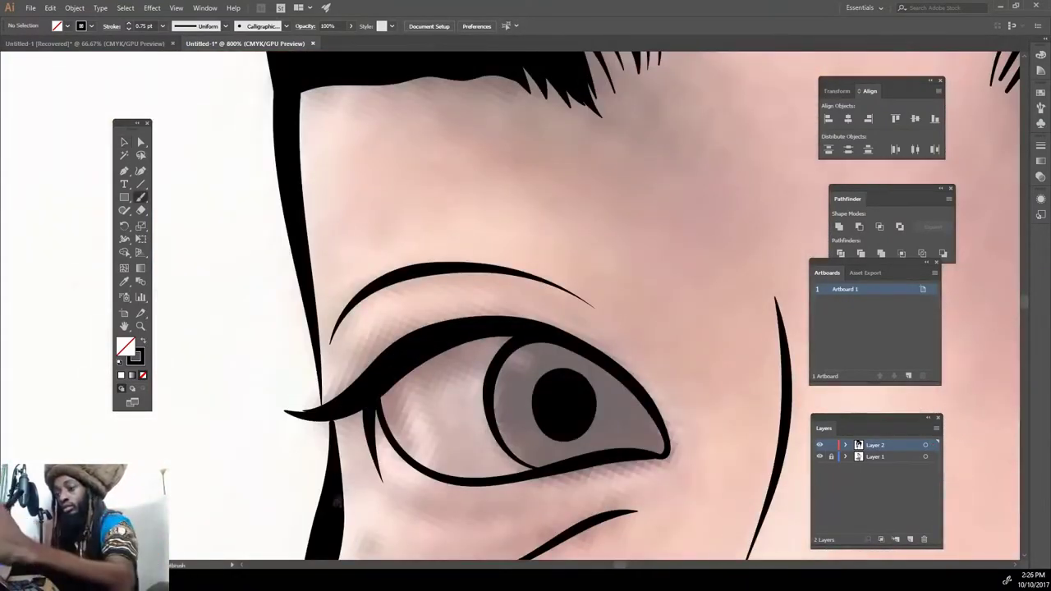
pyautogui.moveTo(337, 510); pyautogui.dragTo(301, 108)
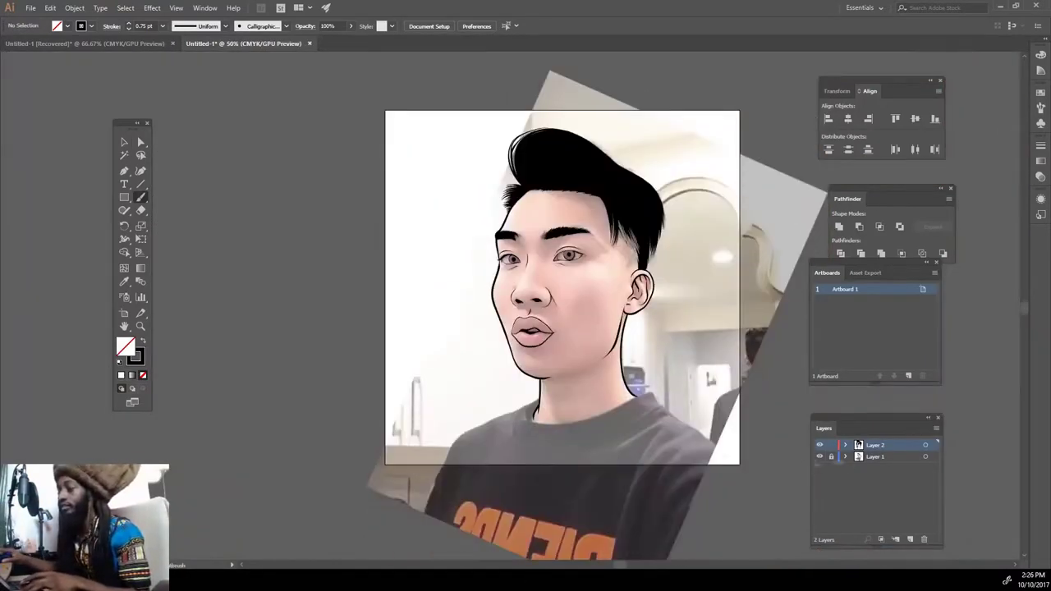
# Zoom in on the neck and draw a long, hook-ended drip hanging from the collar line.
pyautogui.click(824, 457)
pyautogui.hotkey('ctrl', '=')
pyautogui.hotkey('ctrl', '=')
pyautogui.hotkey('ctrl', '=')
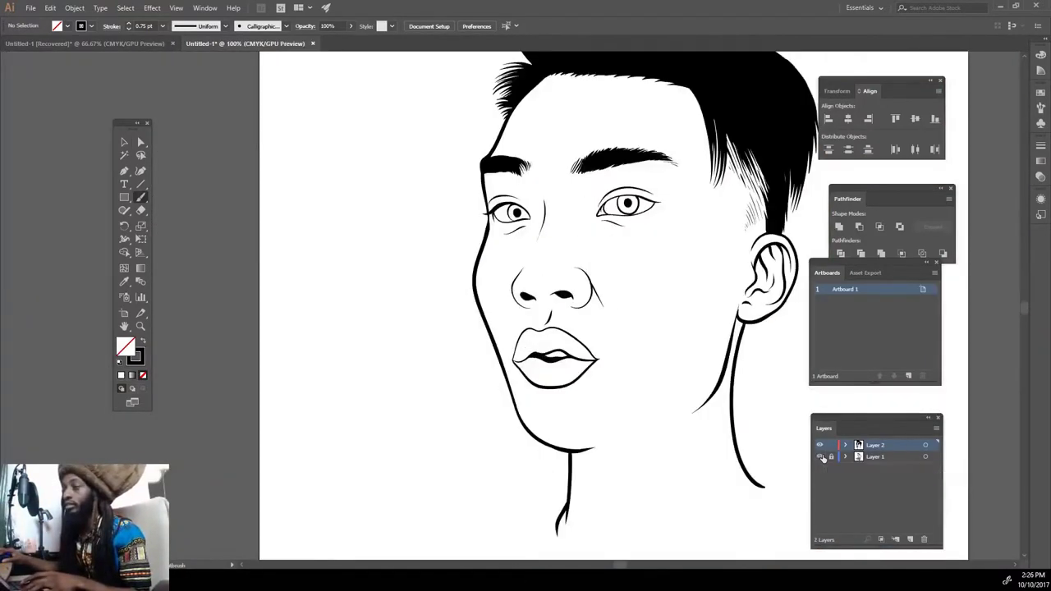
pyautogui.click(819, 456)
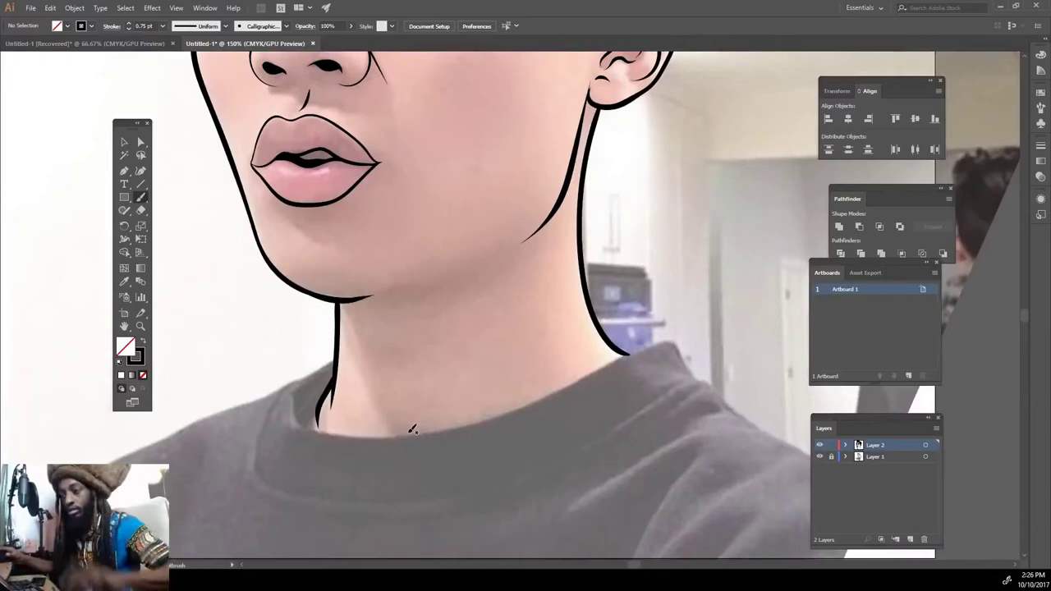
pyautogui.hotkey('ctrl', '=')
pyautogui.hotkey('ctrl', '=')
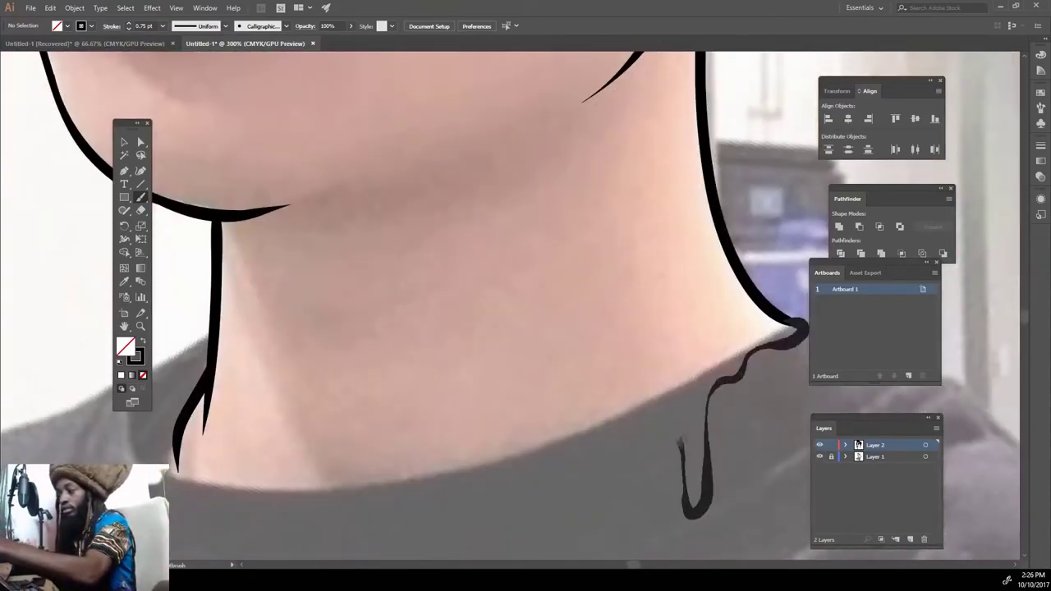
pyautogui.moveTo(739, 374); pyautogui.dragTo(573, 538)
pyautogui.scroll(-3, 572, 538)
pyautogui.moveTo(572, 386); pyautogui.dragTo(581, 468)
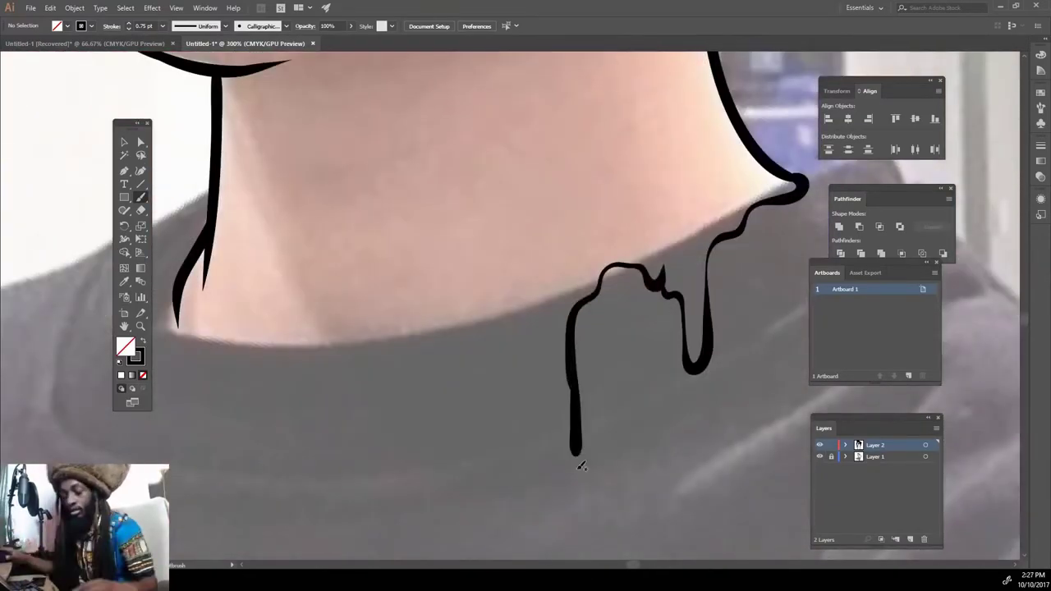
pyautogui.hotkey('ctrl', 'z')
pyautogui.moveTo(572, 354); pyautogui.dragTo(549, 396)
# Add more drips and a falling droplet along the base of the neck.
pyautogui.moveTo(497, 433)
pyautogui.mouseDown()
pyautogui.moveTo(366, 341)
pyautogui.moveTo(264, 353)
pyautogui.moveTo(271, 538)
pyautogui.moveTo(174, 320)
pyautogui.mouseUp()
pyautogui.scroll(-2, 174, 321)
pyautogui.moveTo(606, 394)
pyautogui.mouseDown()
pyautogui.moveTo(608, 454)
pyautogui.moveTo(608, 386)
pyautogui.mouseUp()
pyautogui.scroll(-4, 608, 386)
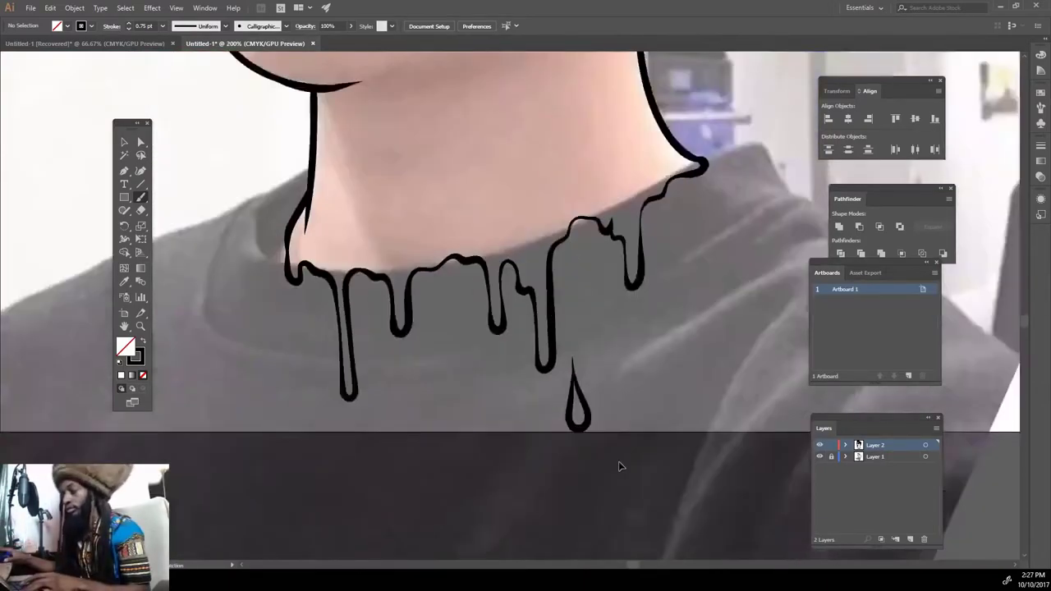
pyautogui.scroll(-2, 622, 463)
pyautogui.scroll(5, 642, 397)
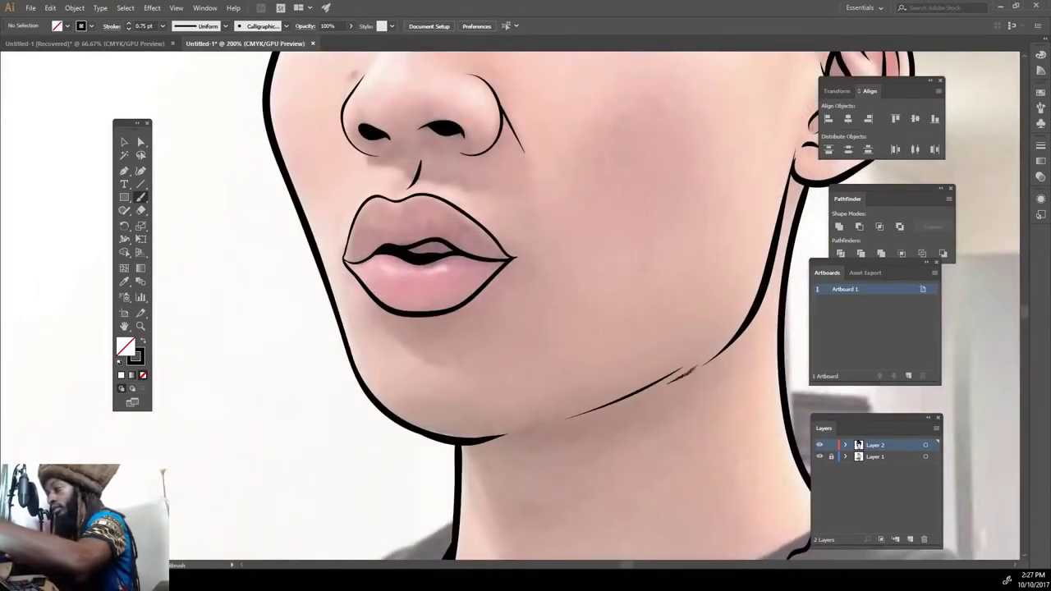
pyautogui.hotkey('ctrl', '0')
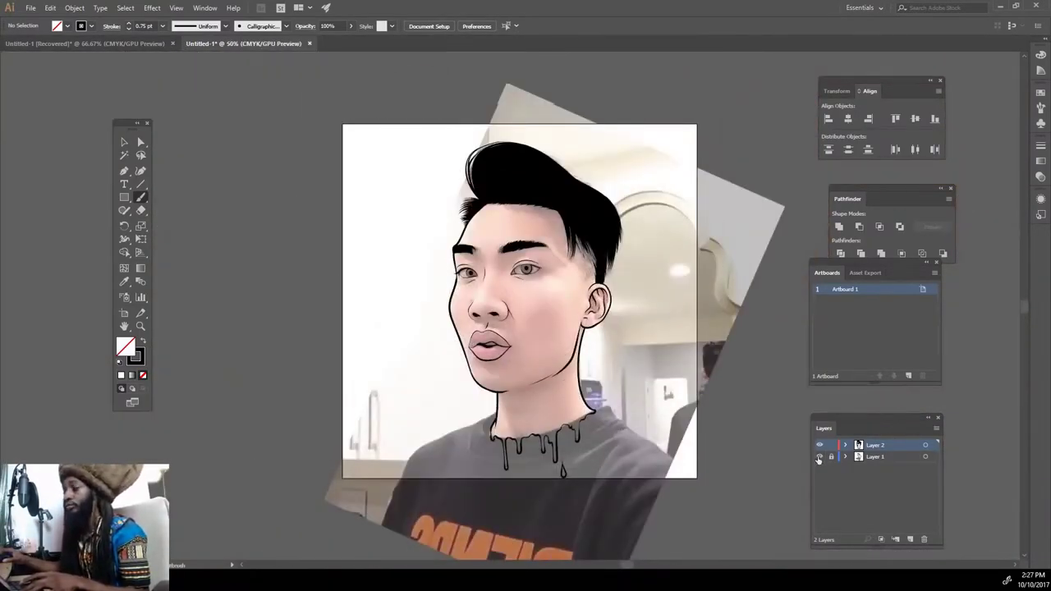
# Hide the reference photo layer and marquee-select the entire black line-art portrait.
pyautogui.click(819, 458)
pyautogui.hotkey('ctrl', '+')
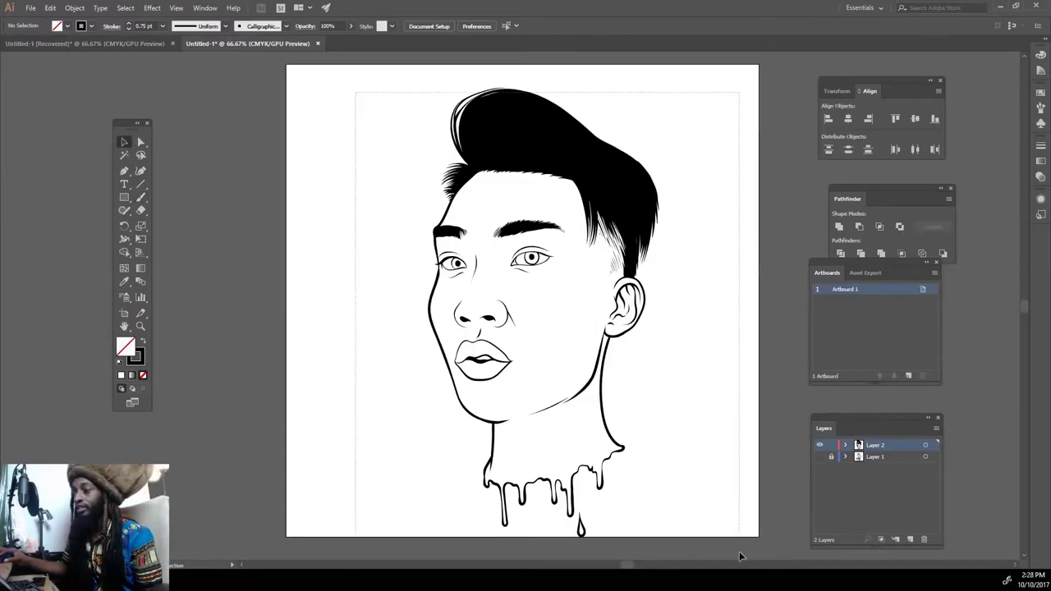
pyautogui.moveTo(732, 515); pyautogui.dragTo(721, 454)
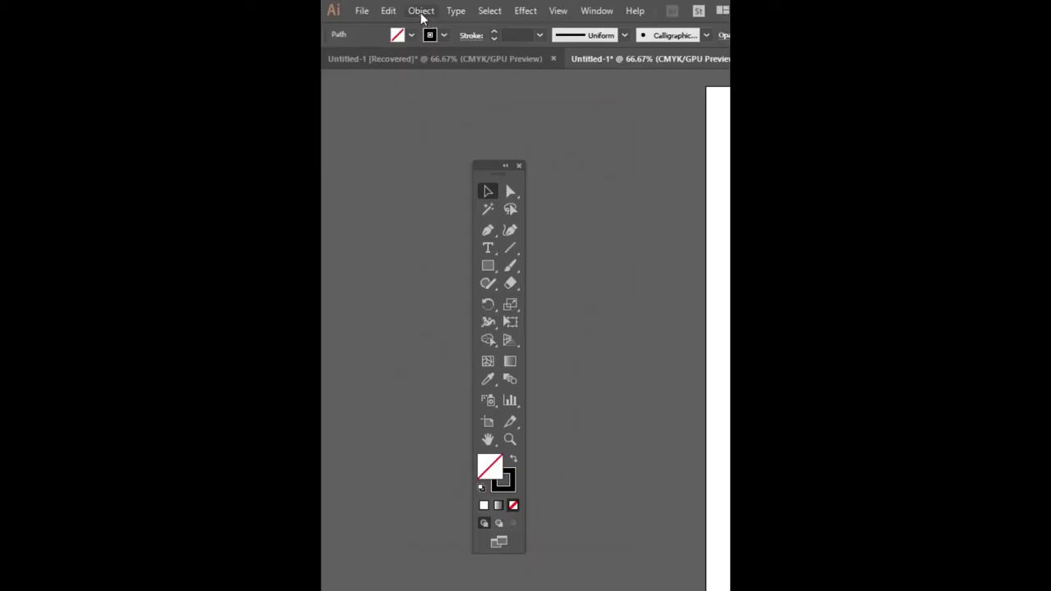
# Expand the brush strokes' appearance, merge them with Pathfinder, then reselect the line art.
pyautogui.click(75, 7)
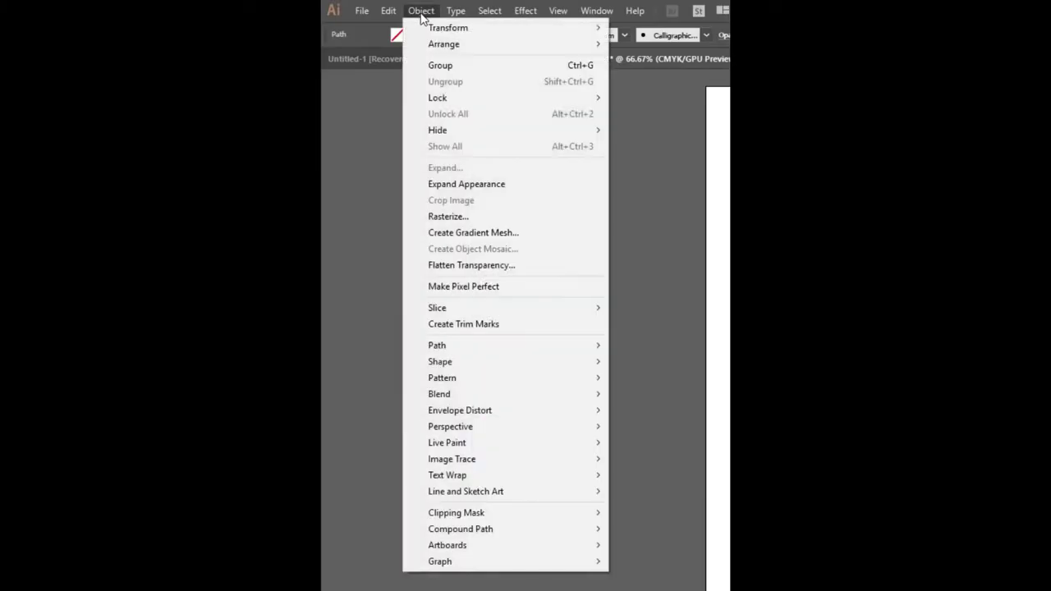
pyautogui.click(462, 187)
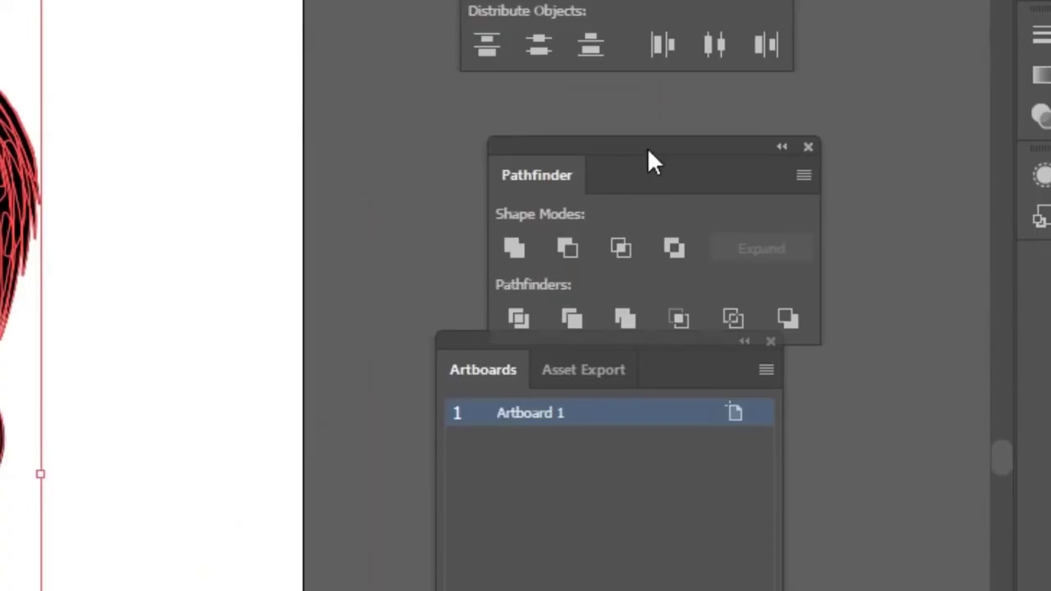
pyautogui.moveTo(890, 192); pyautogui.dragTo(867, 185)
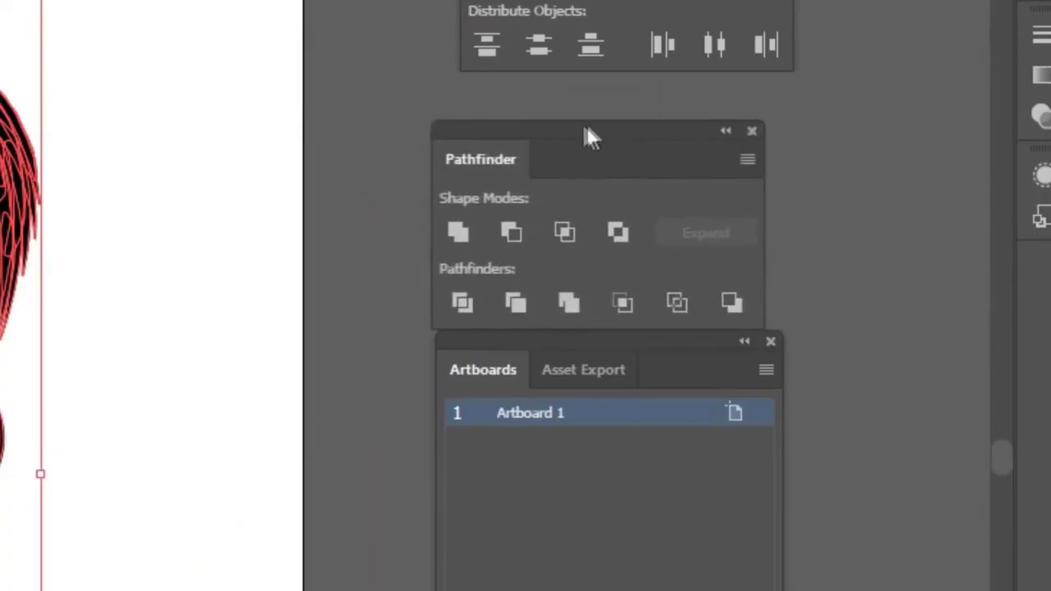
pyautogui.click(568, 300)
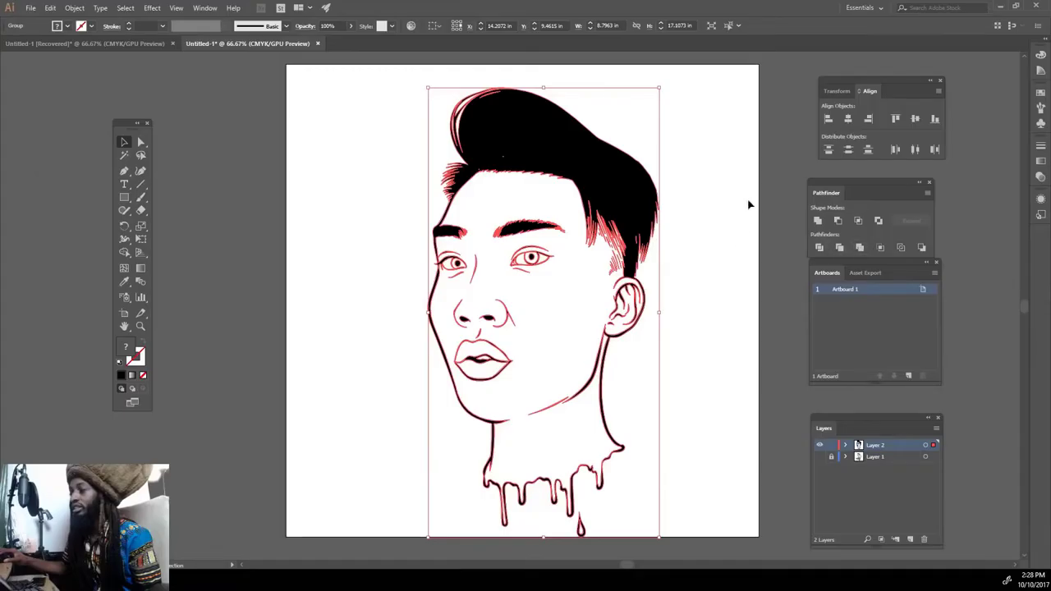
pyautogui.click(749, 205)
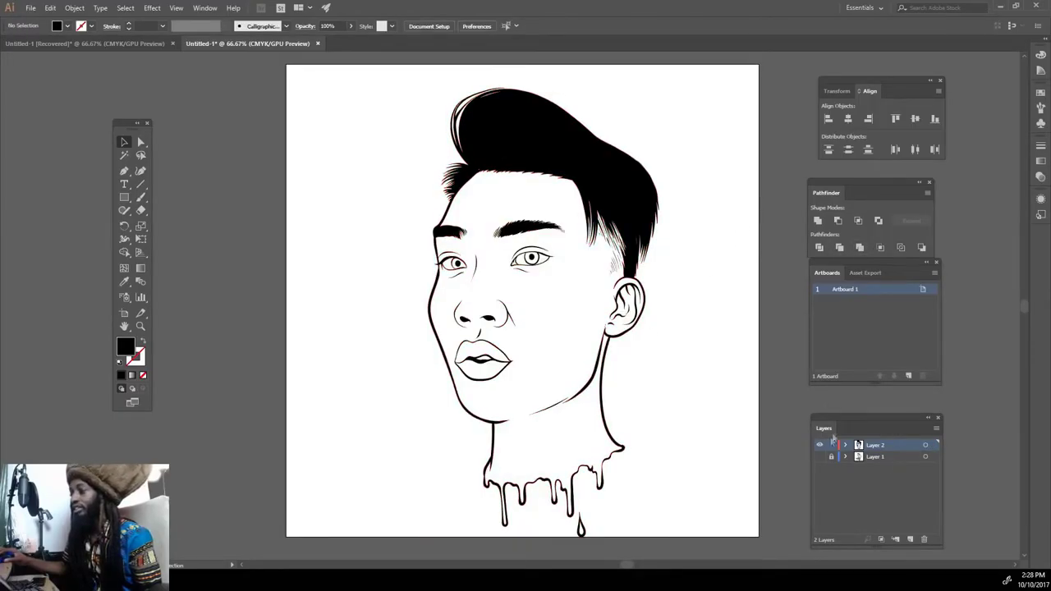
pyautogui.moveTo(386, 78); pyautogui.dragTo(762, 519)
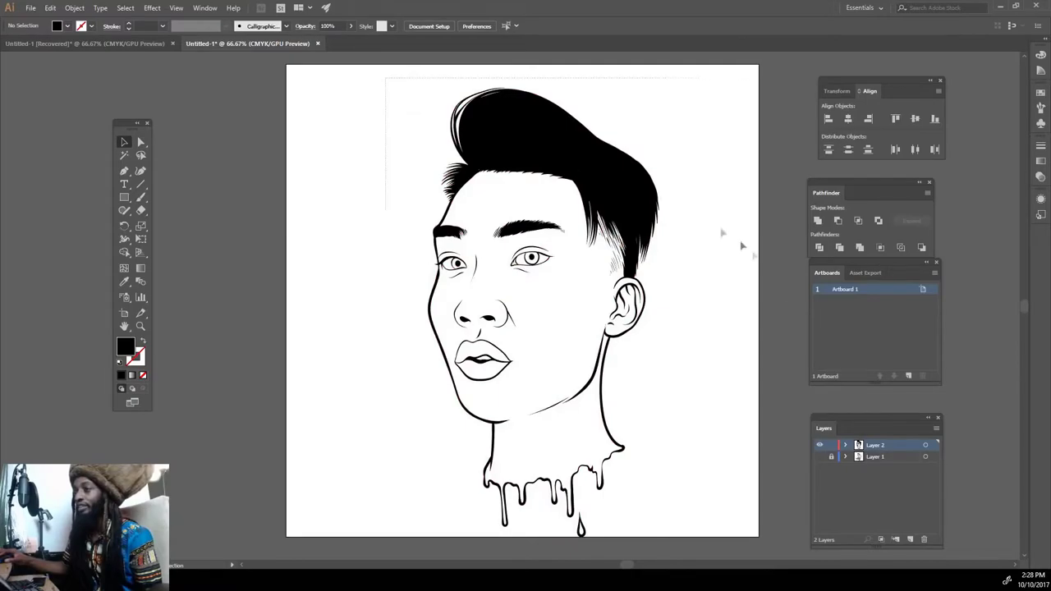
pyautogui.moveTo(760, 559); pyautogui.dragTo(761, 559)
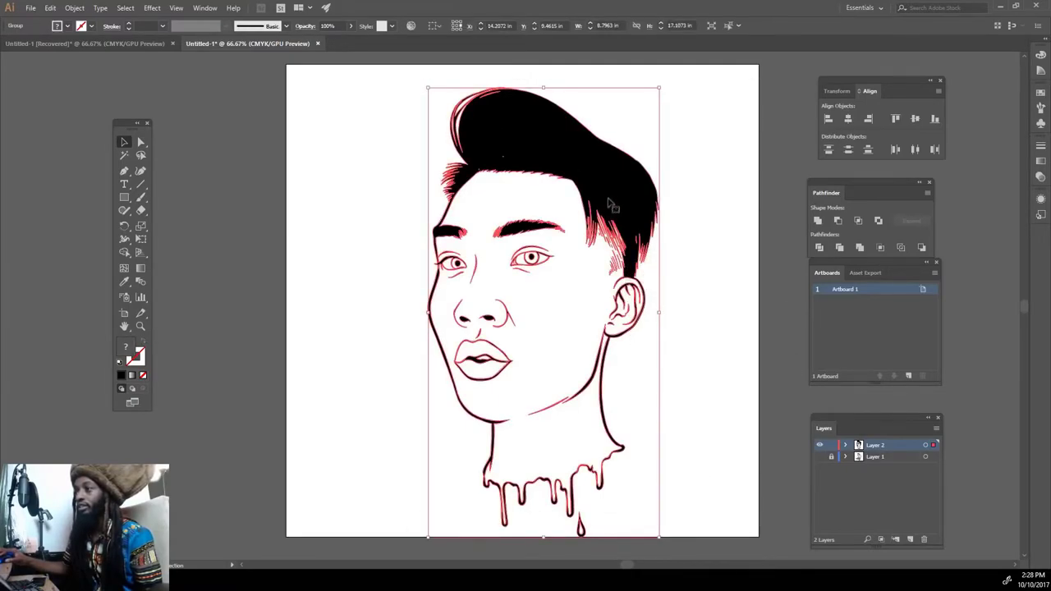
# Duplicate Layer 2 as a locked 'Layer 2 copy' backup and return to Layer 2.
pyautogui.moveTo(612, 201); pyautogui.dragTo(606, 184)
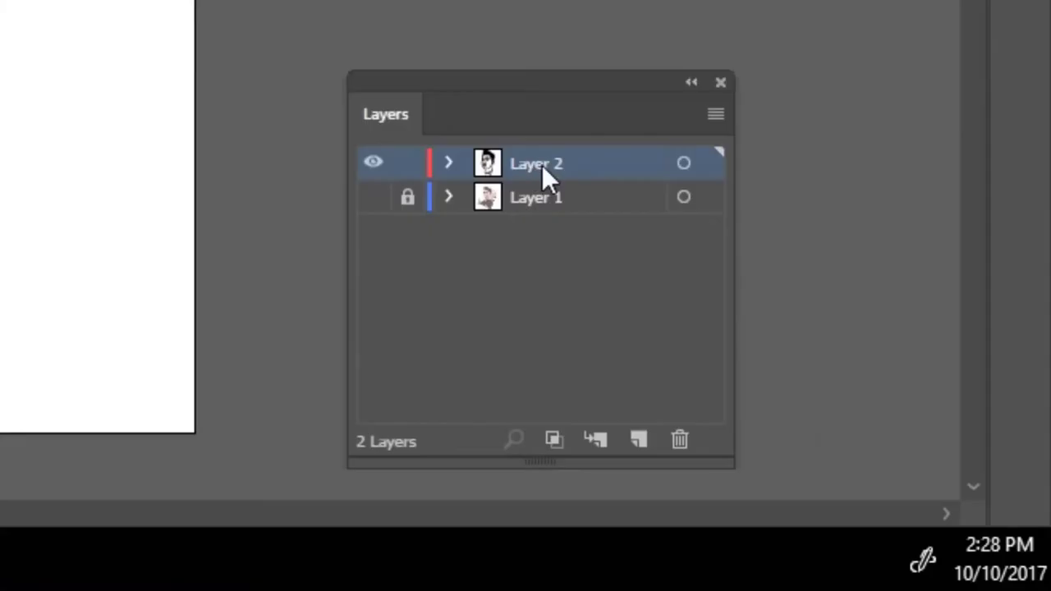
pyautogui.moveTo(876, 447); pyautogui.dragTo(910, 541)
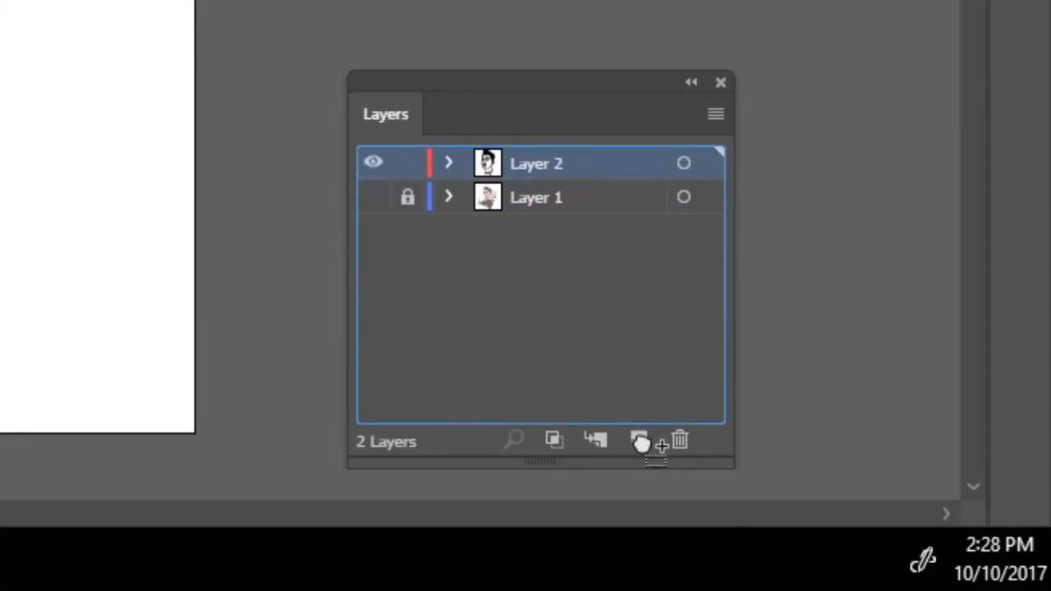
pyautogui.moveTo(641, 444); pyautogui.dragTo(642, 444)
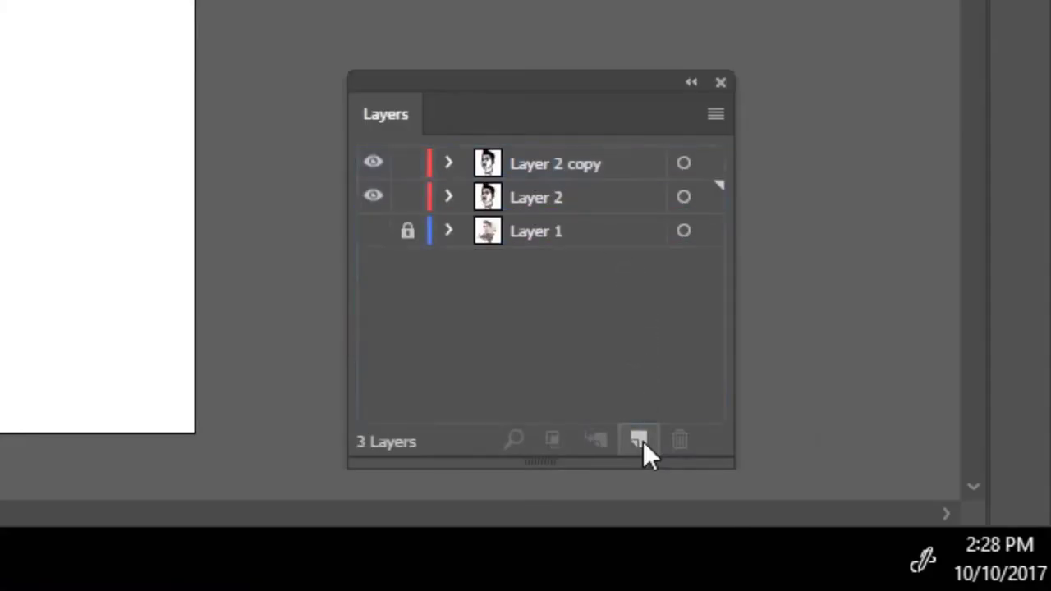
pyautogui.click(409, 164)
pyautogui.click(532, 202)
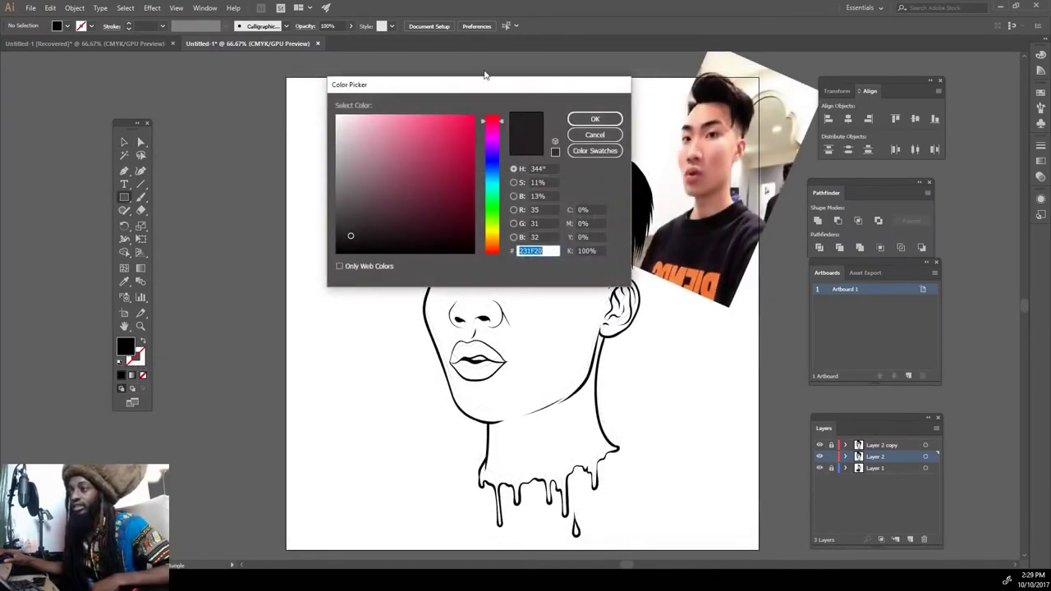
# Set the fill colour to a peach skin tone (FFDBBB).
pyautogui.moveTo(484, 76); pyautogui.dragTo(408, 336)
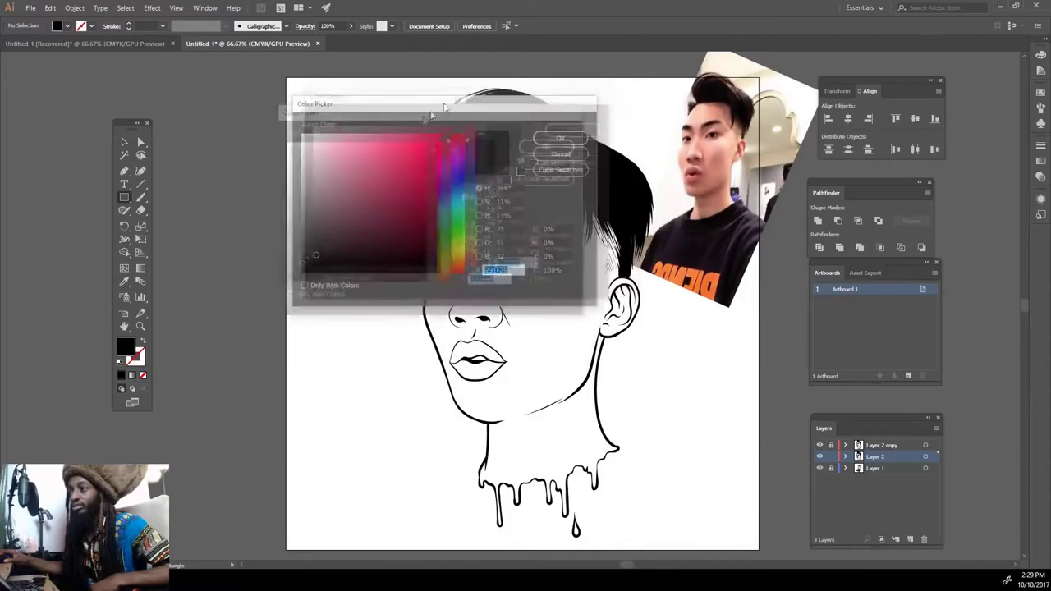
pyautogui.click(320, 413)
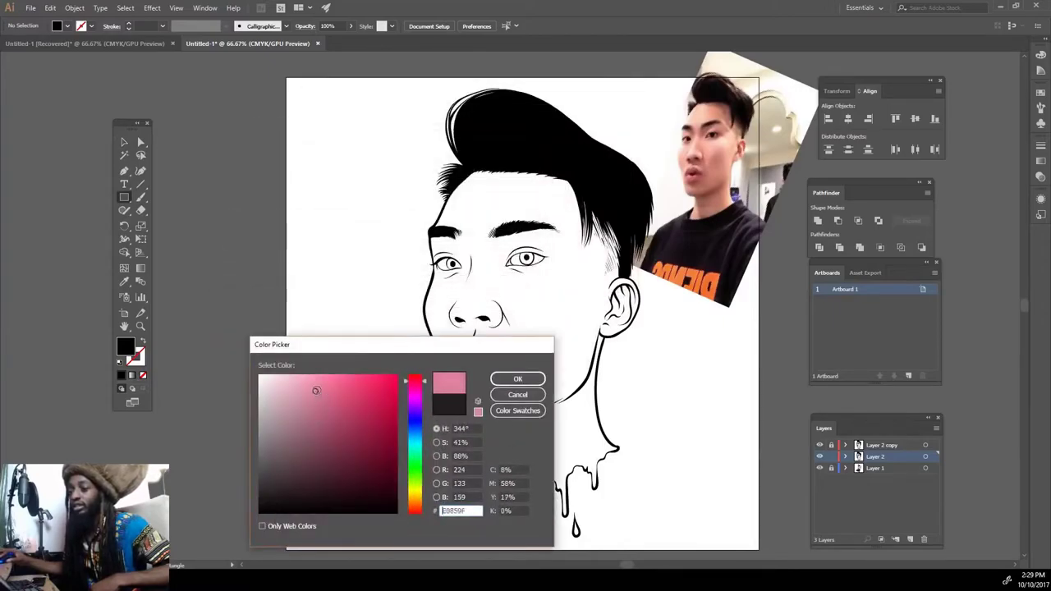
pyautogui.moveTo(413, 477); pyautogui.dragTo(411, 503)
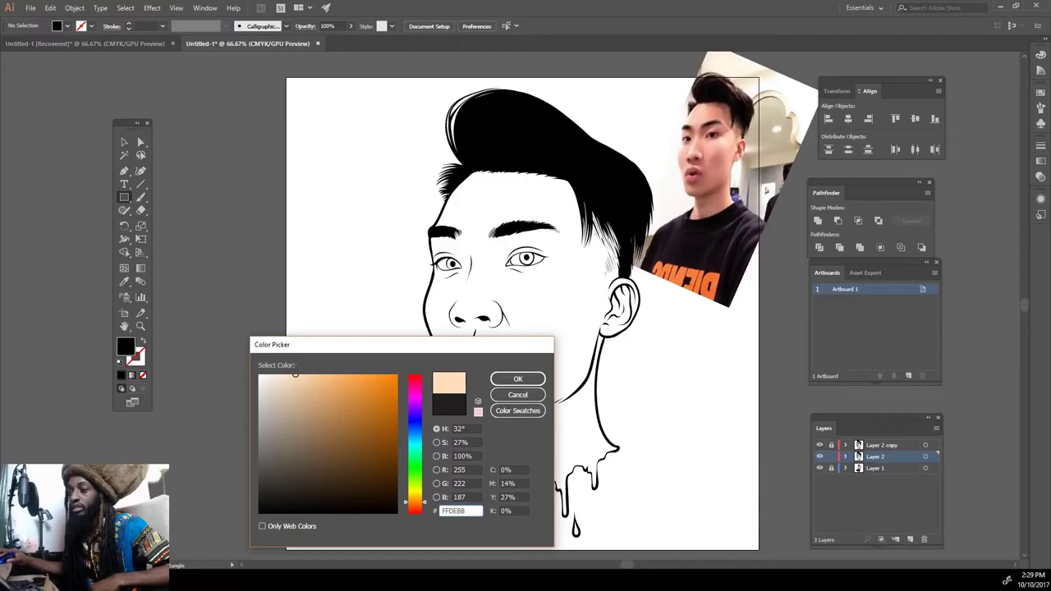
pyautogui.moveTo(418, 512); pyautogui.dragTo(416, 510)
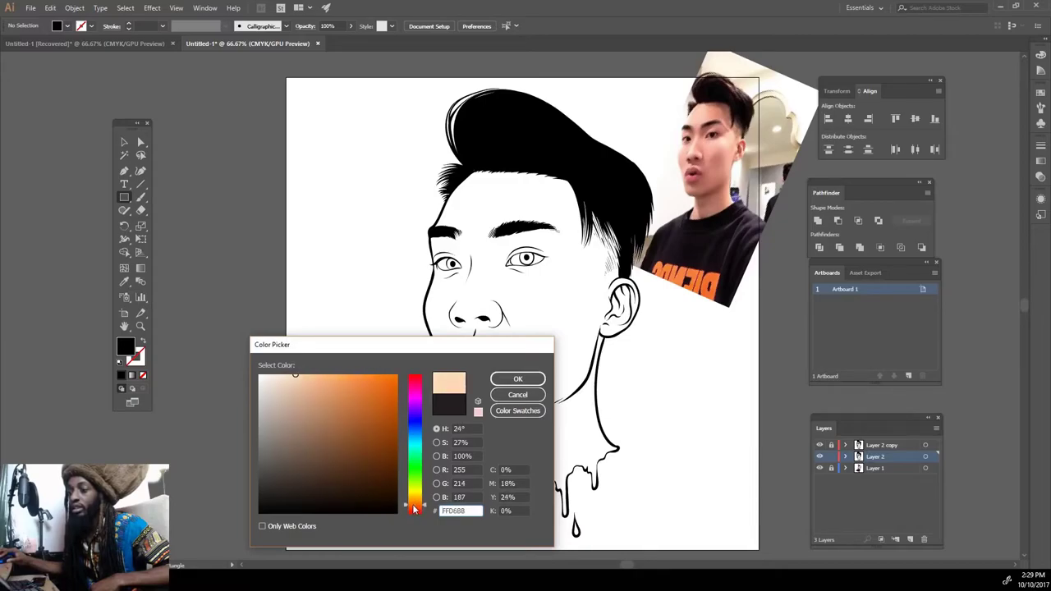
pyautogui.moveTo(414, 510); pyautogui.dragTo(414, 508)
pyautogui.click(528, 379)
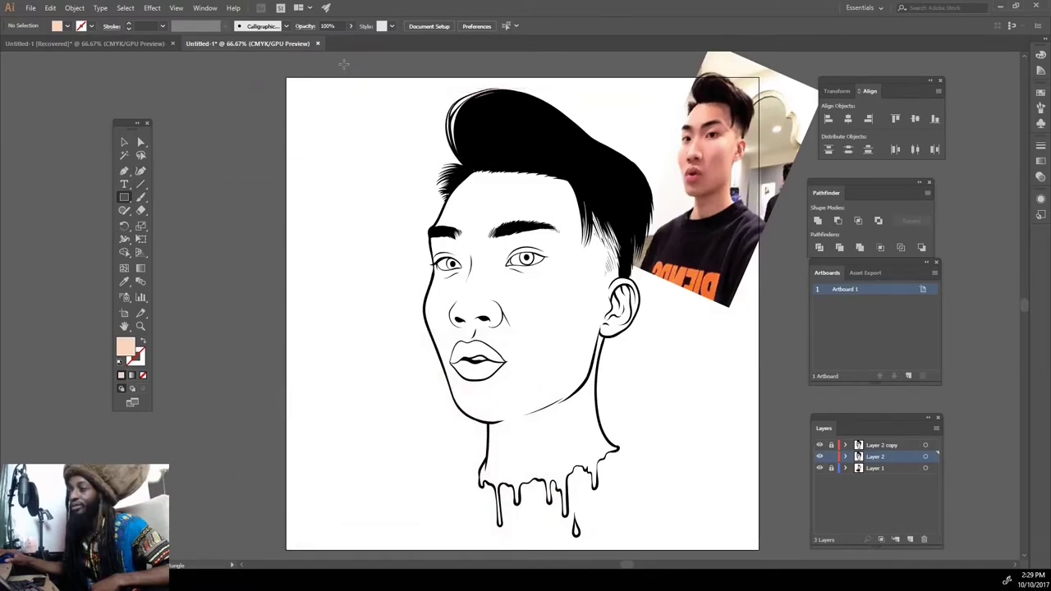
# Draw a peach rectangle across the artboard and send it behind the line art.
pyautogui.moveTo(343, 68)
pyautogui.mouseDown()
pyautogui.moveTo(655, 302)
pyautogui.moveTo(723, 479)
pyautogui.moveTo(723, 465)
pyautogui.mouseUp()
pyautogui.scroll(2, 383, 120)
pyautogui.rightClick(382, 119)
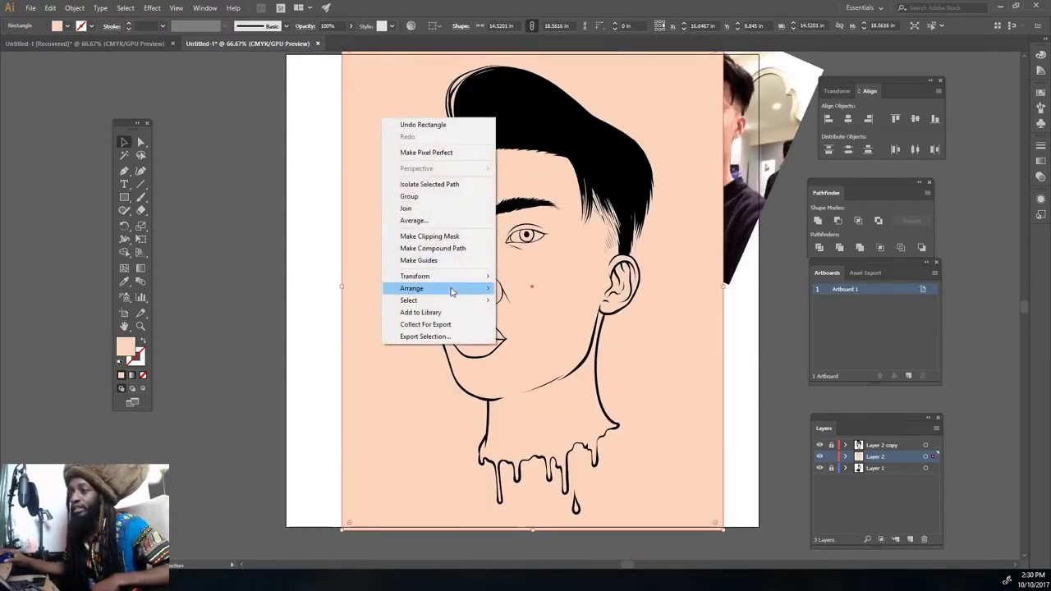
pyautogui.moveTo(427, 288)
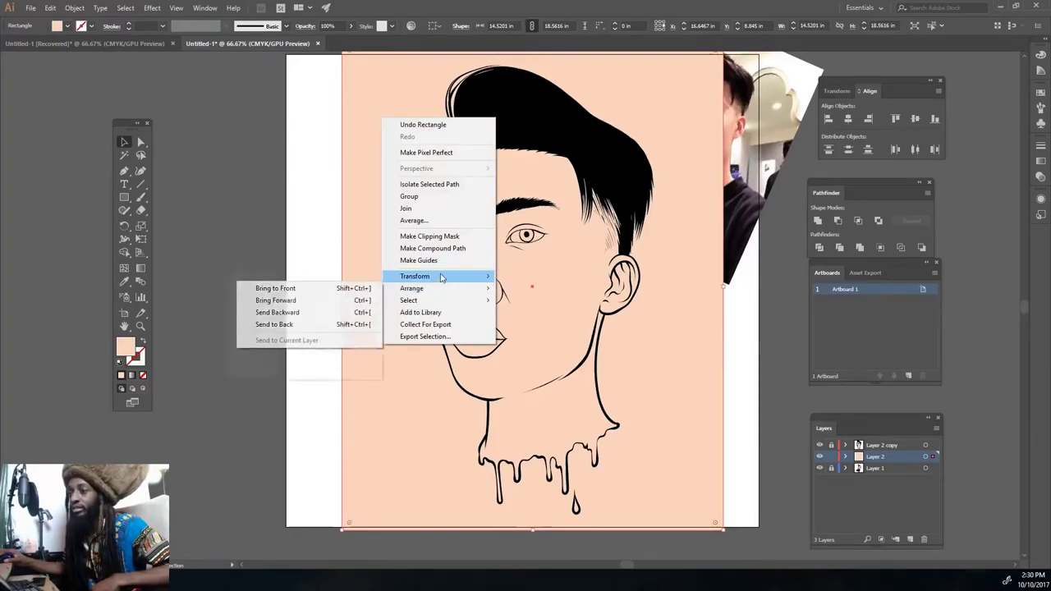
pyautogui.click(293, 326)
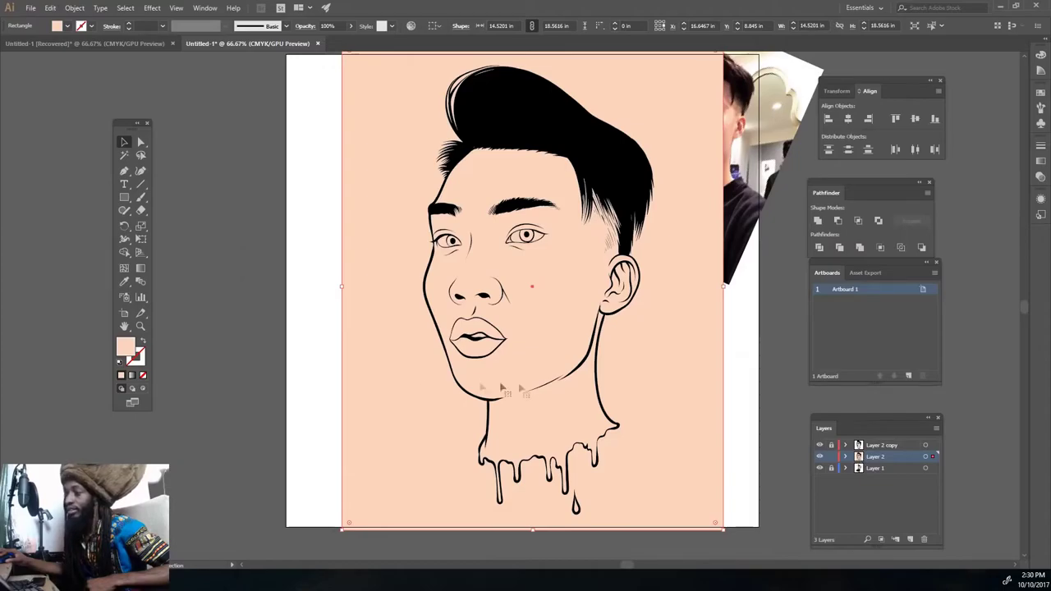
# Select all artwork and merge the peach rectangle with the line art.
pyautogui.click(291, 306)
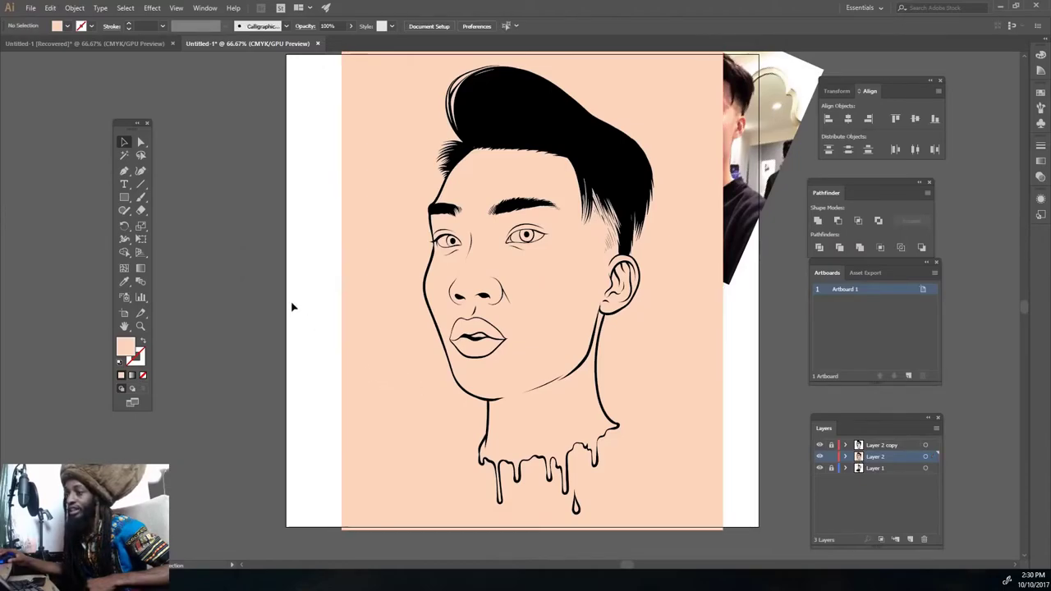
pyautogui.scroll(2, 263, 279)
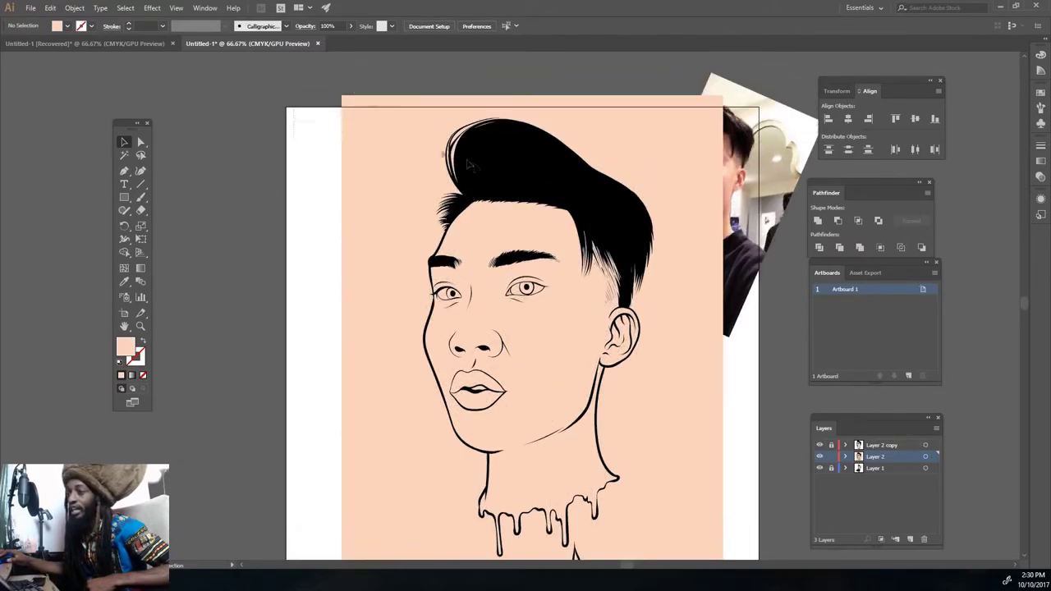
pyautogui.scroll(-2, 738, 484)
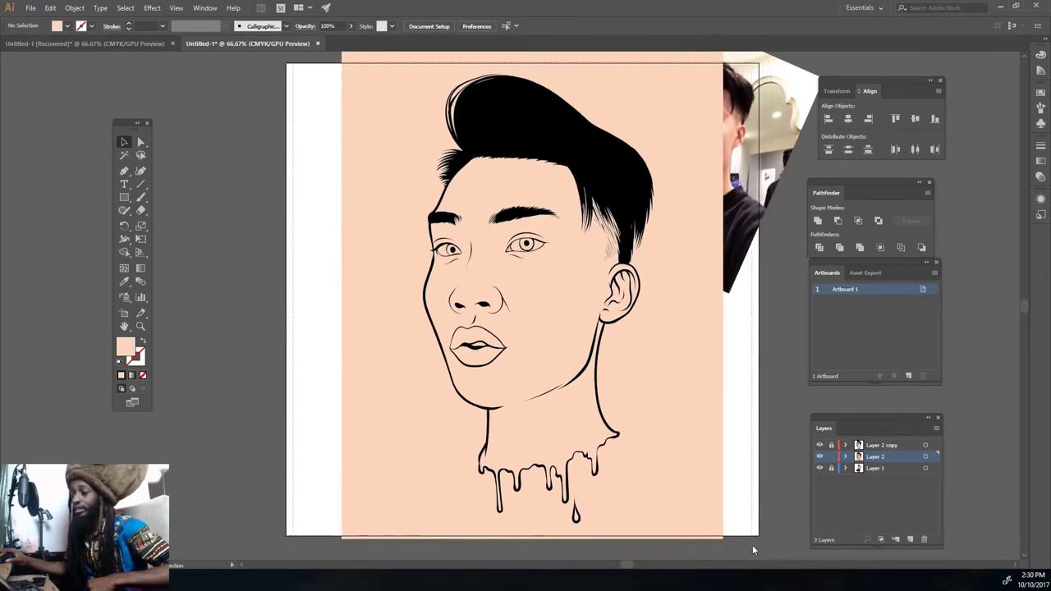
pyautogui.hotkey('ctrl', 'a')
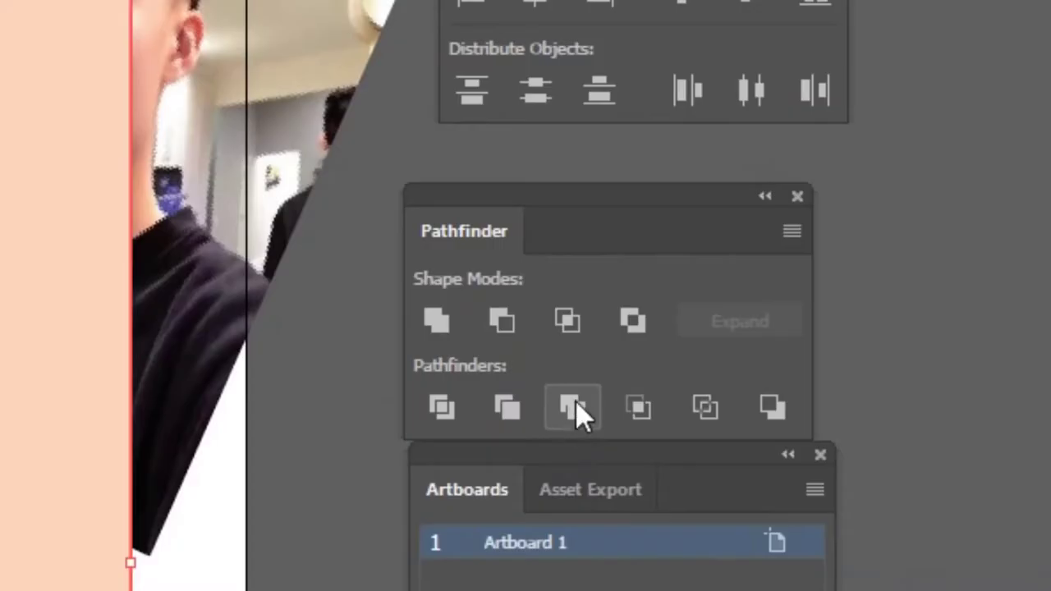
pyautogui.click(576, 402)
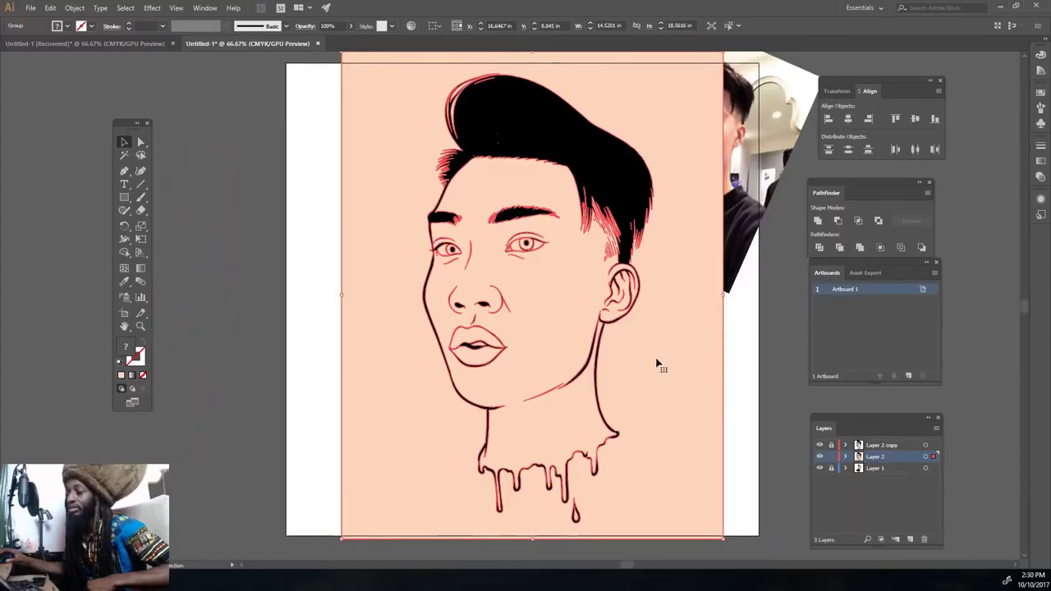
# Isolate the merged group, delete the peach background outside the face, and exit isolation.
pyautogui.rightClick(657, 363)
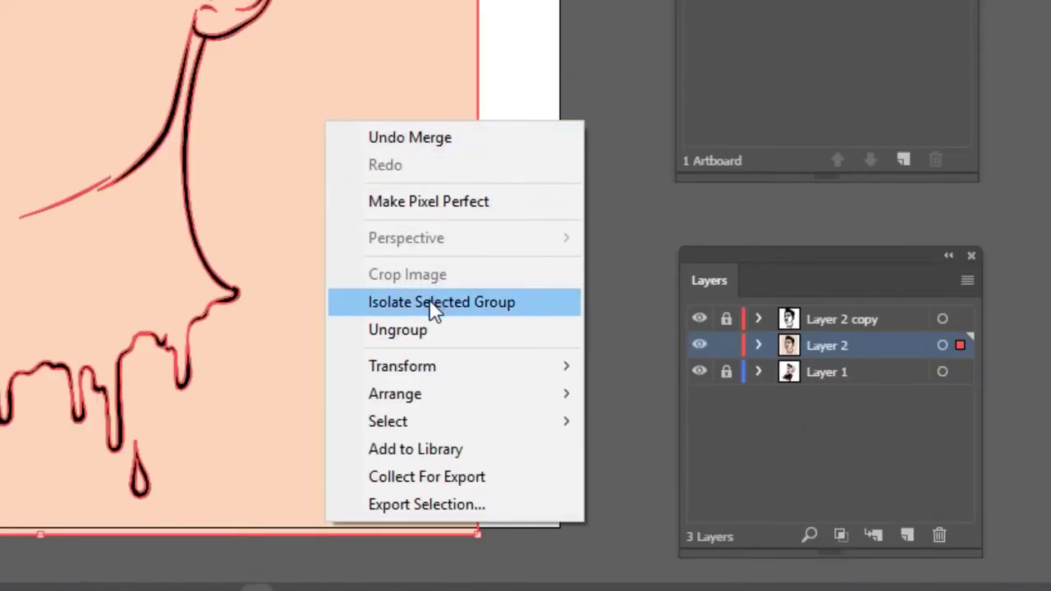
pyautogui.click(433, 304)
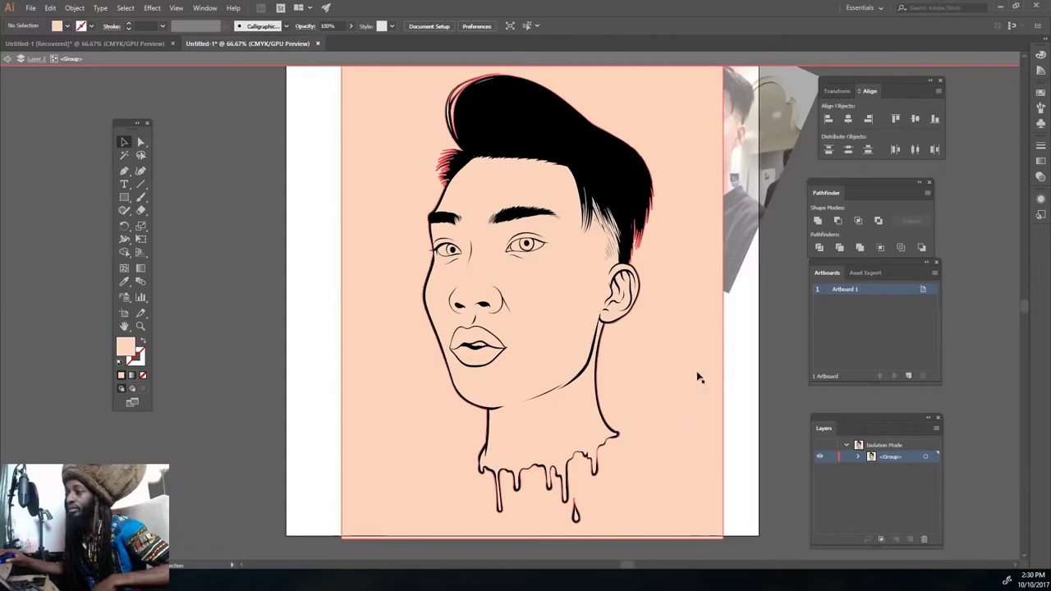
pyautogui.click(573, 410)
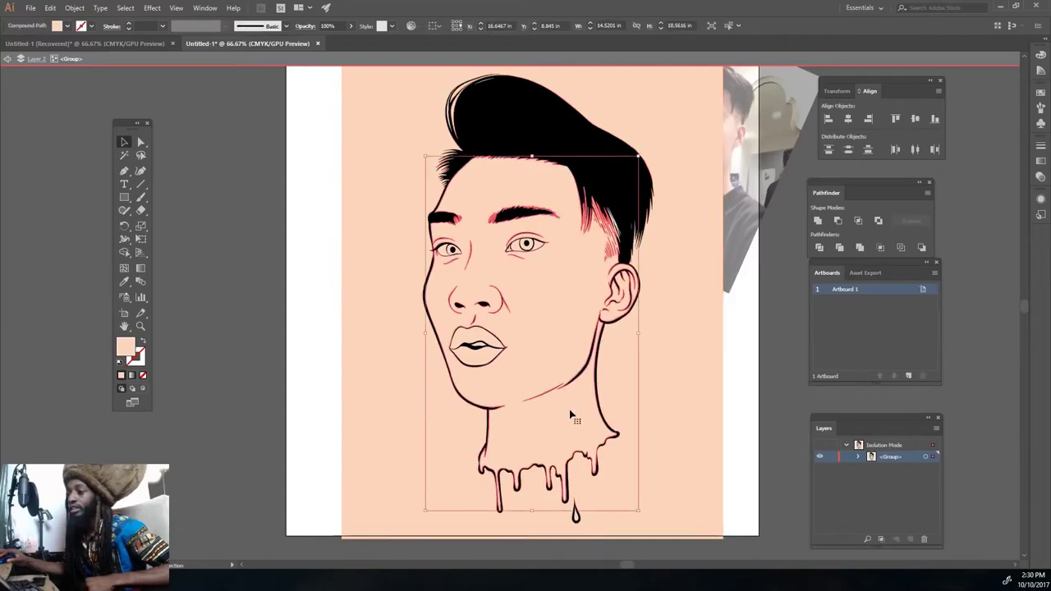
pyautogui.click(667, 406)
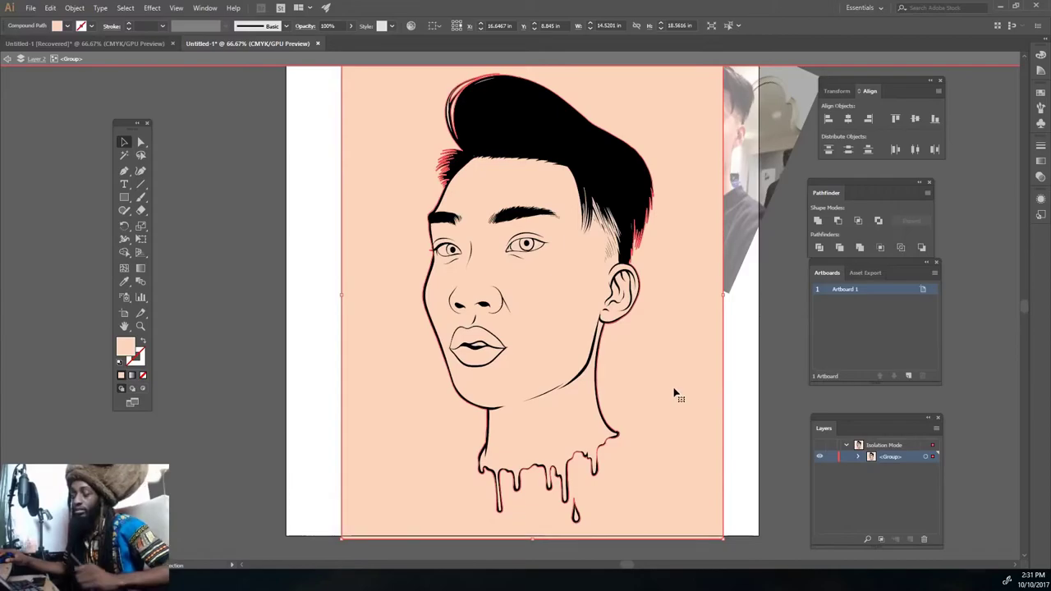
pyautogui.press('Delete')
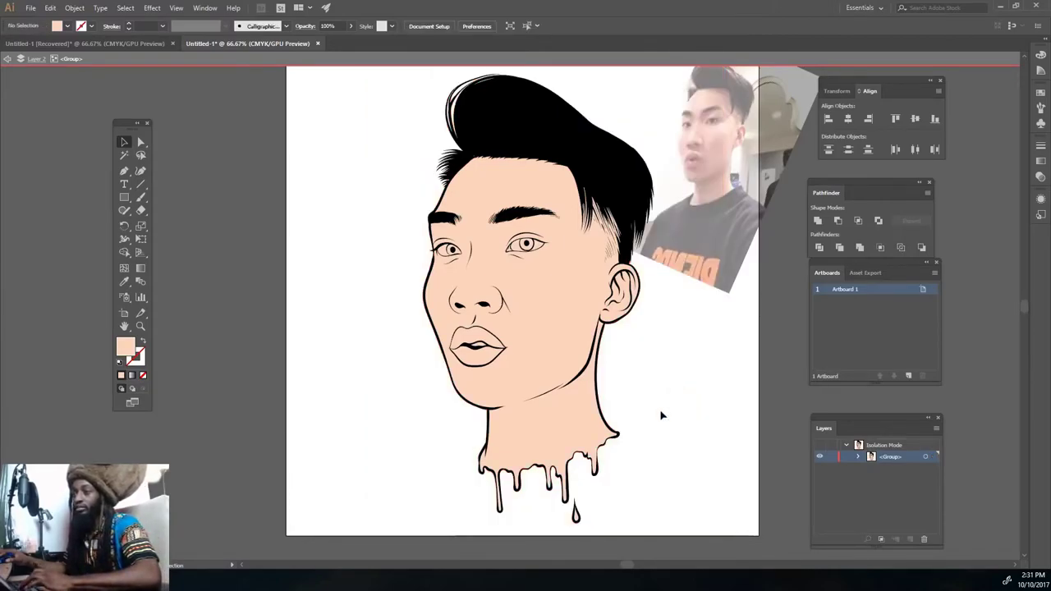
pyautogui.press('Escape')
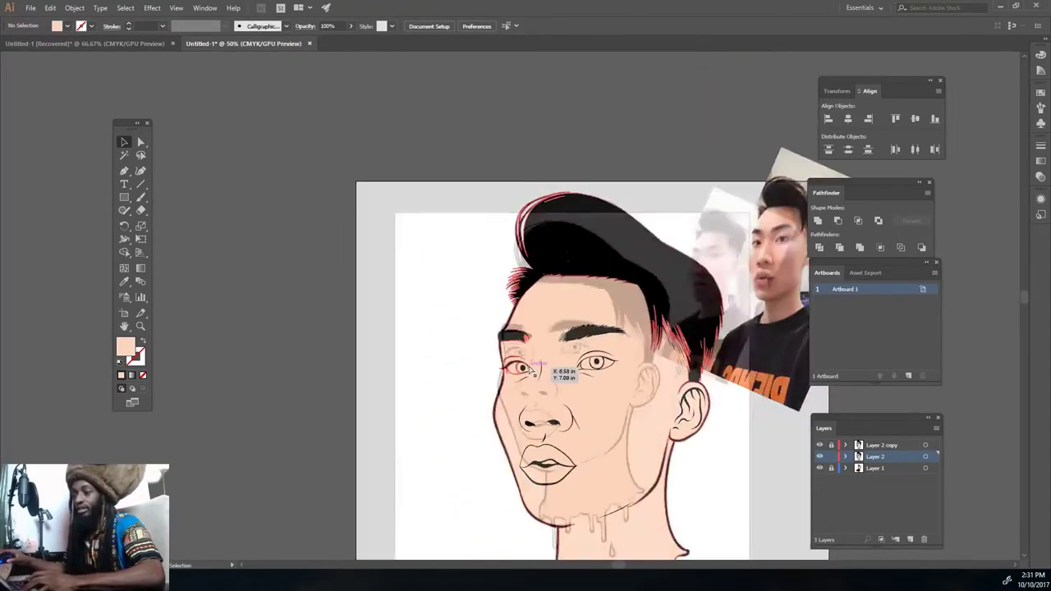
# Select and isolate the hair strand group, then clear the selection.
pyautogui.scroll(5, 532, 371)
pyautogui.scroll(6, 460, 312)
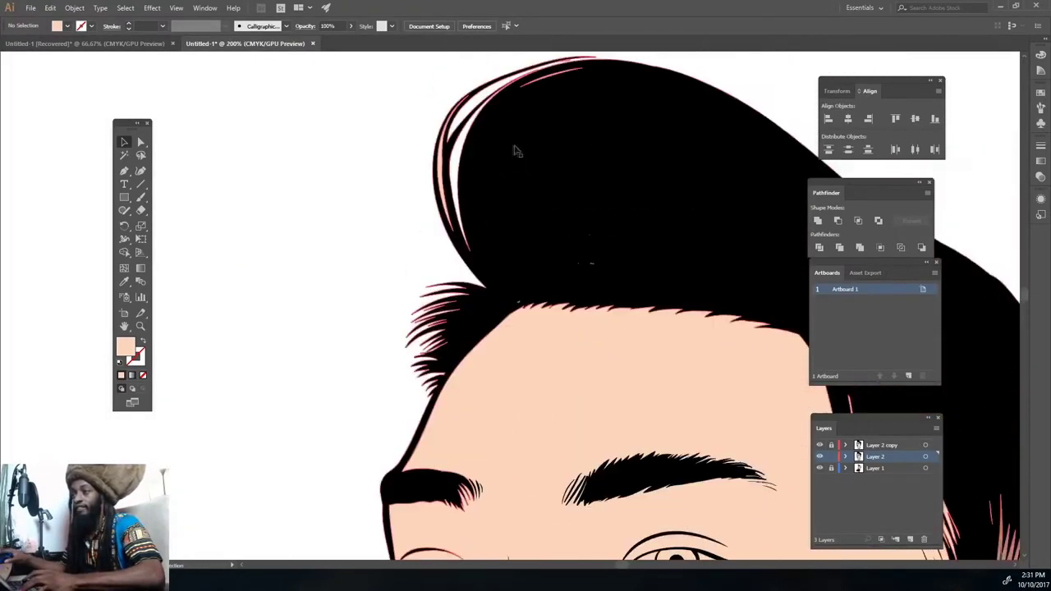
pyautogui.scroll(5, 490, 260)
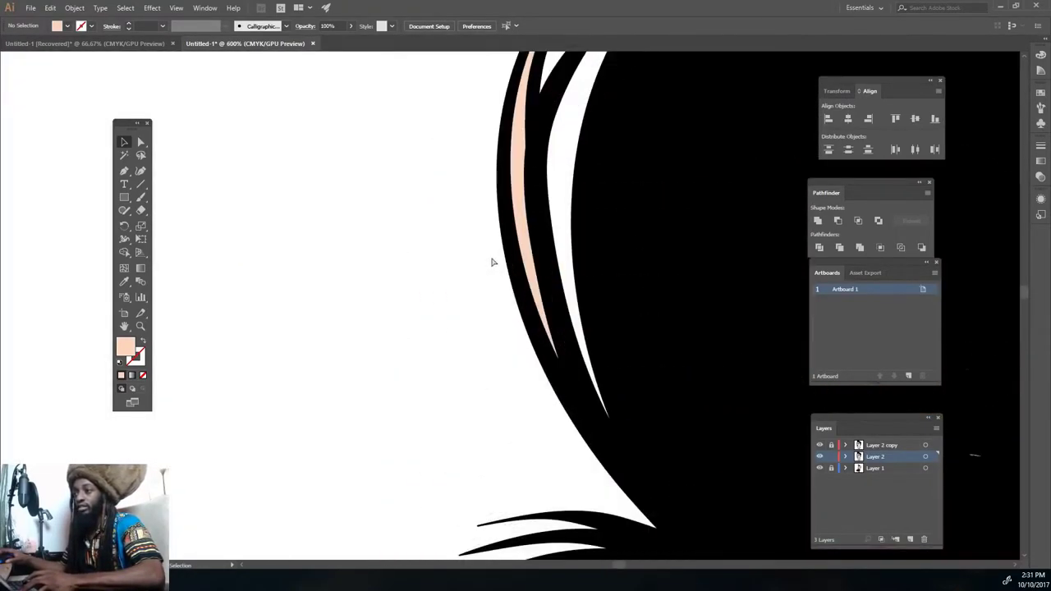
pyautogui.rightClick(523, 205)
pyautogui.click(544, 211)
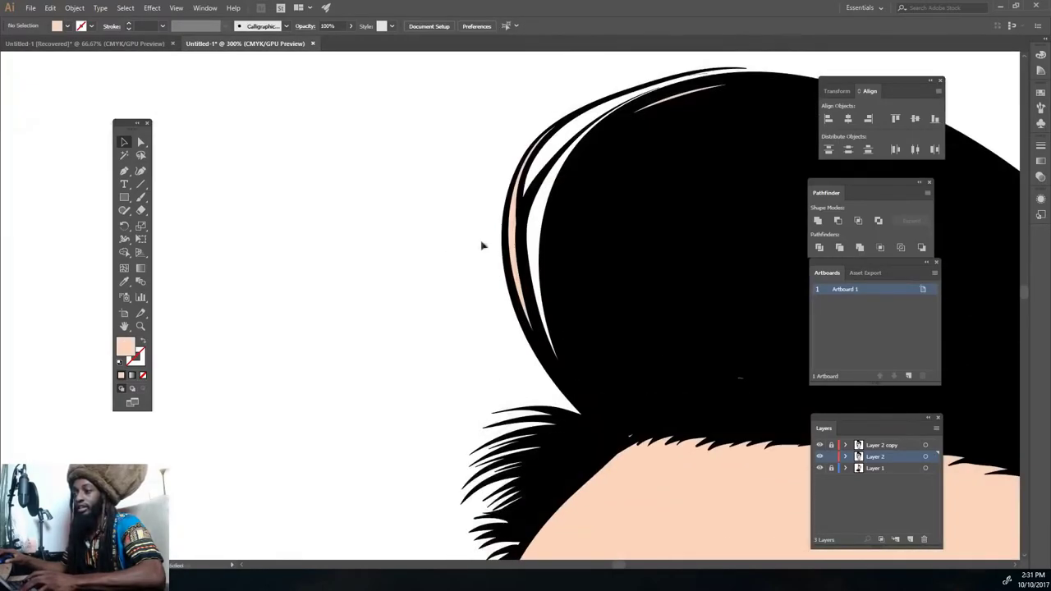
pyautogui.rightClick(509, 204)
pyautogui.click(546, 232)
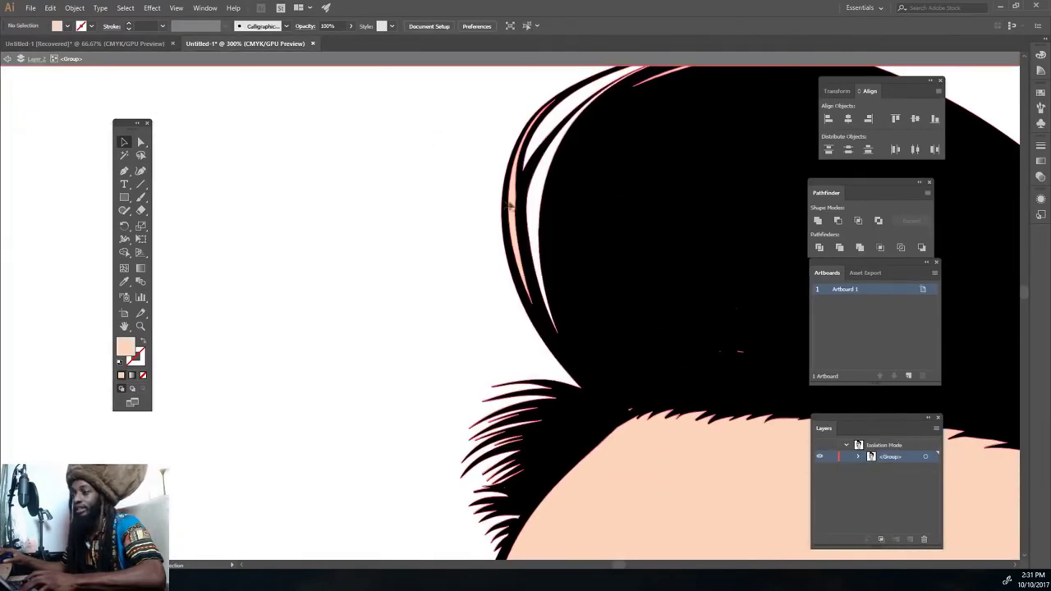
pyautogui.hotkey('ctrl', 'shift', 'a')
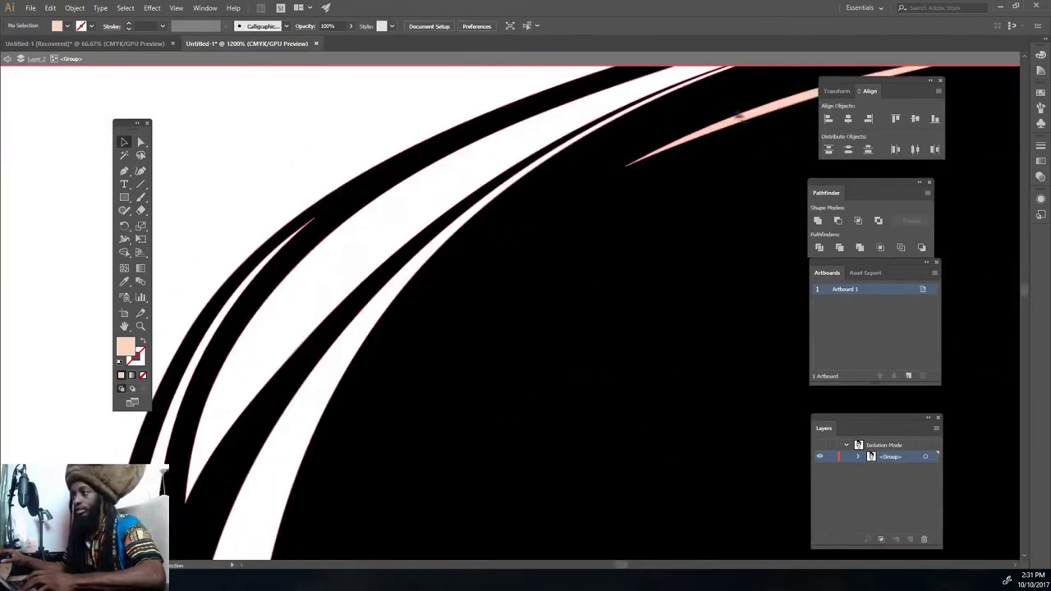
pyautogui.scroll(-3, 690, 216)
pyautogui.scroll(3, 690, 216)
# Fill both eye shapes white and both iris circles dark grey.
pyautogui.click(731, 194)
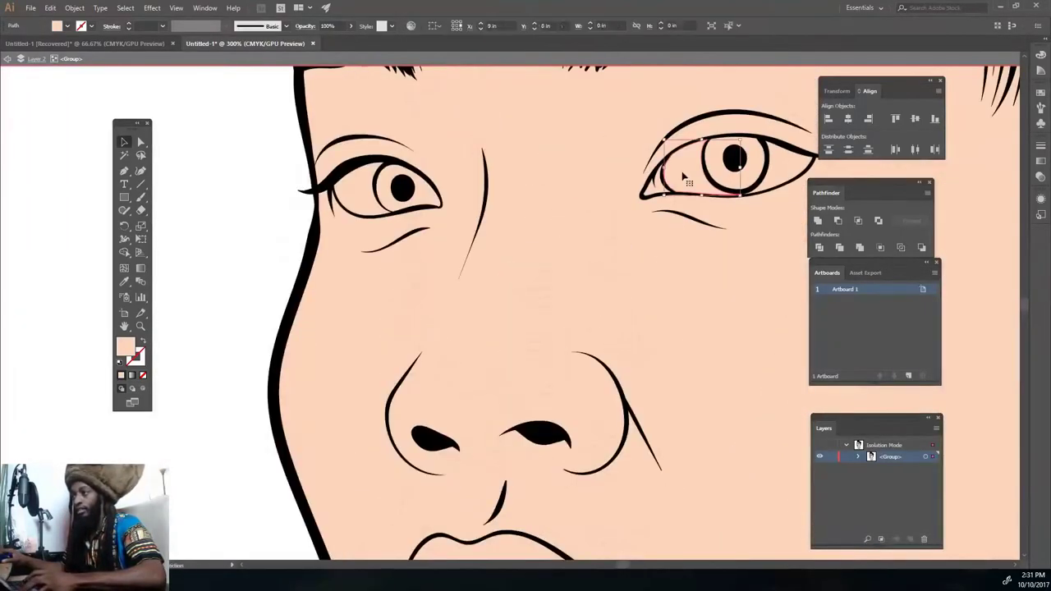
pyautogui.doubleClick(125, 348)
pyautogui.press('Return')
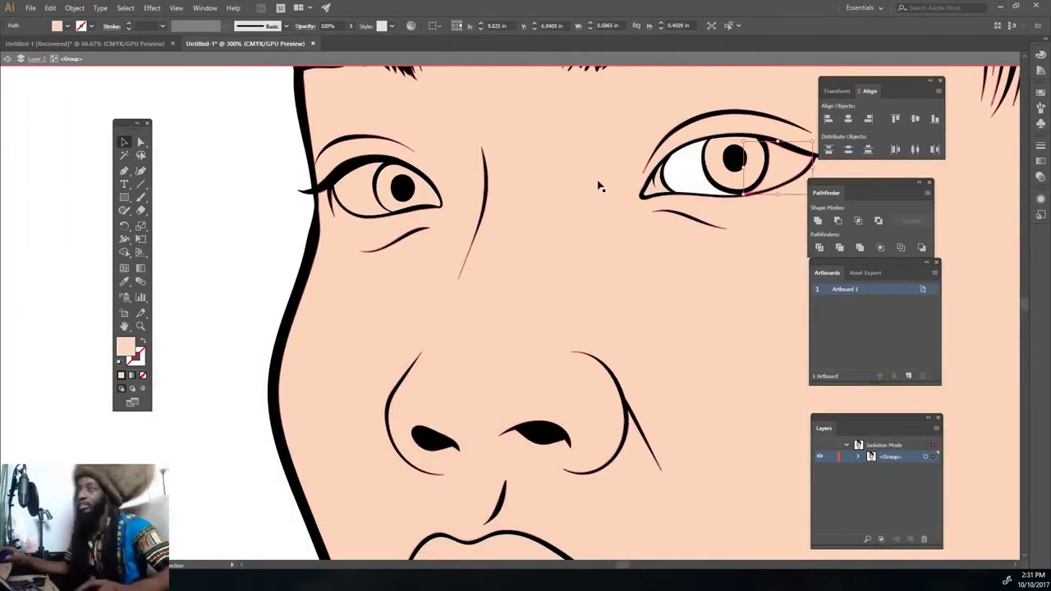
pyautogui.keyDown('shift'); pyautogui.click(425, 197); pyautogui.keyUp('shift')
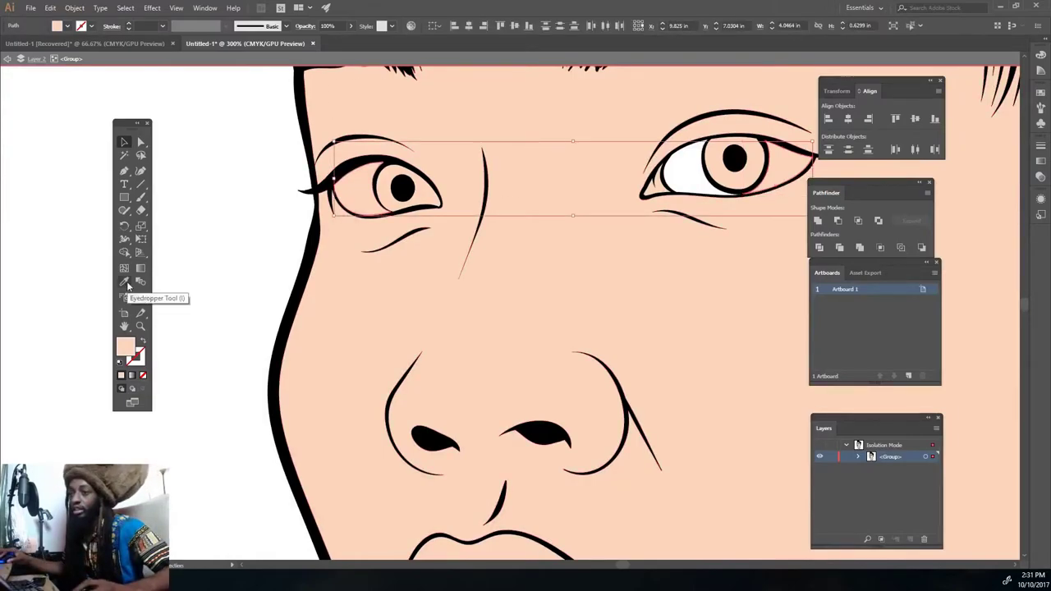
pyautogui.doubleClick(124, 348)
pyautogui.click(519, 380)
pyautogui.click(386, 188)
pyautogui.keyDown('shift'); pyautogui.click(735, 158); pyautogui.keyUp('shift')
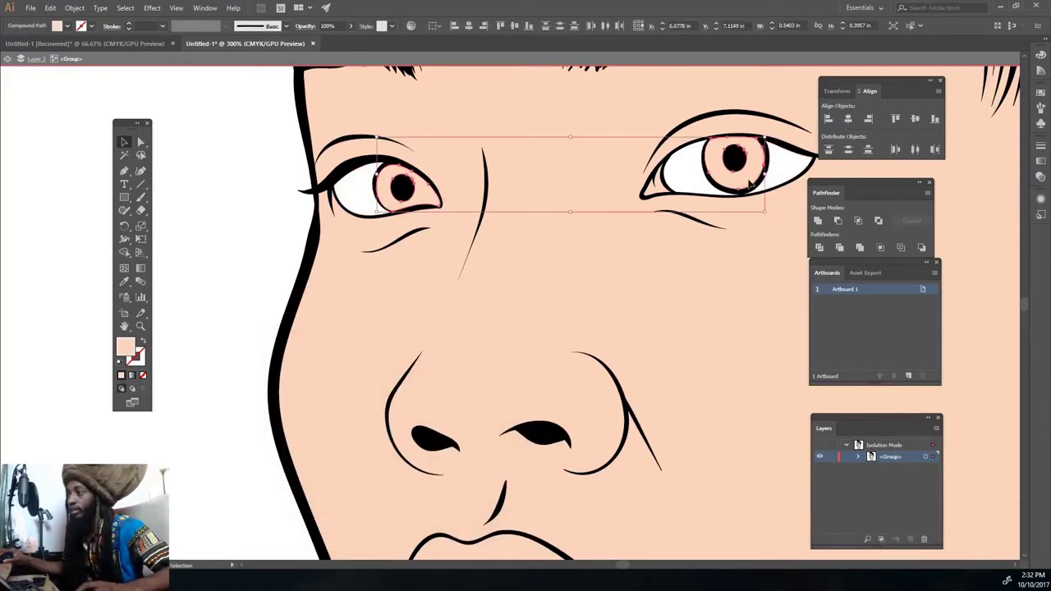
pyautogui.doubleClick(125, 347)
pyautogui.click(268, 488)
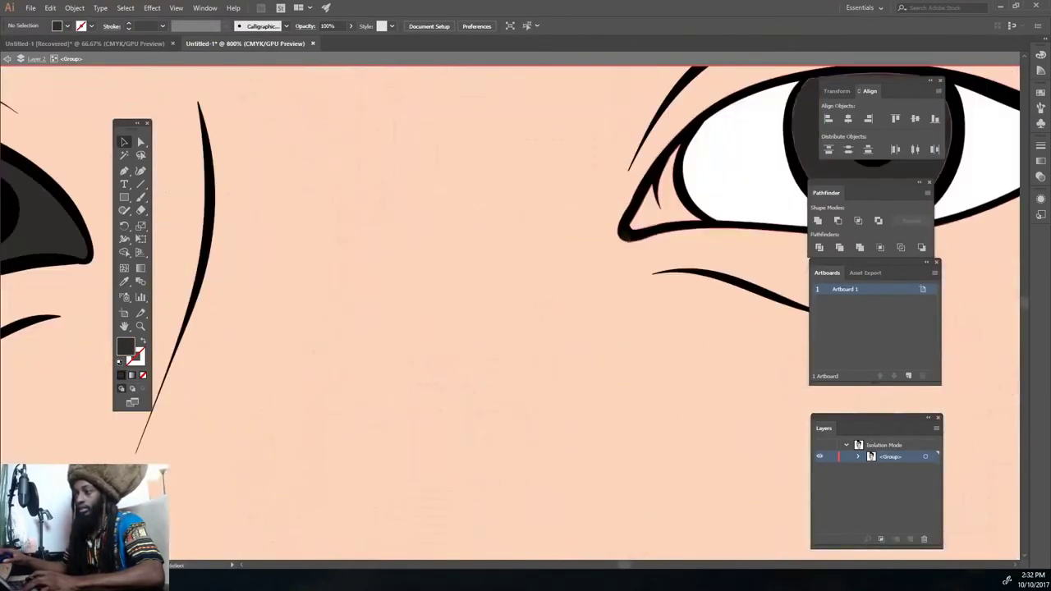
# Fill the small inner-corner shape of the eye reddish.
pyautogui.click(648, 223)
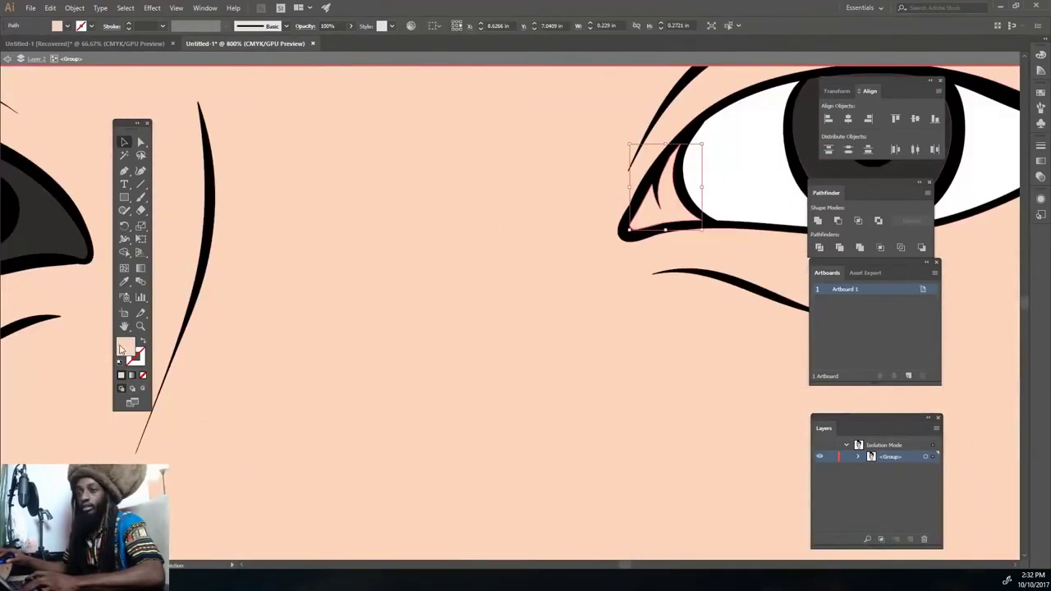
pyautogui.doubleClick(124, 347)
pyautogui.click(292, 376)
pyautogui.click(534, 380)
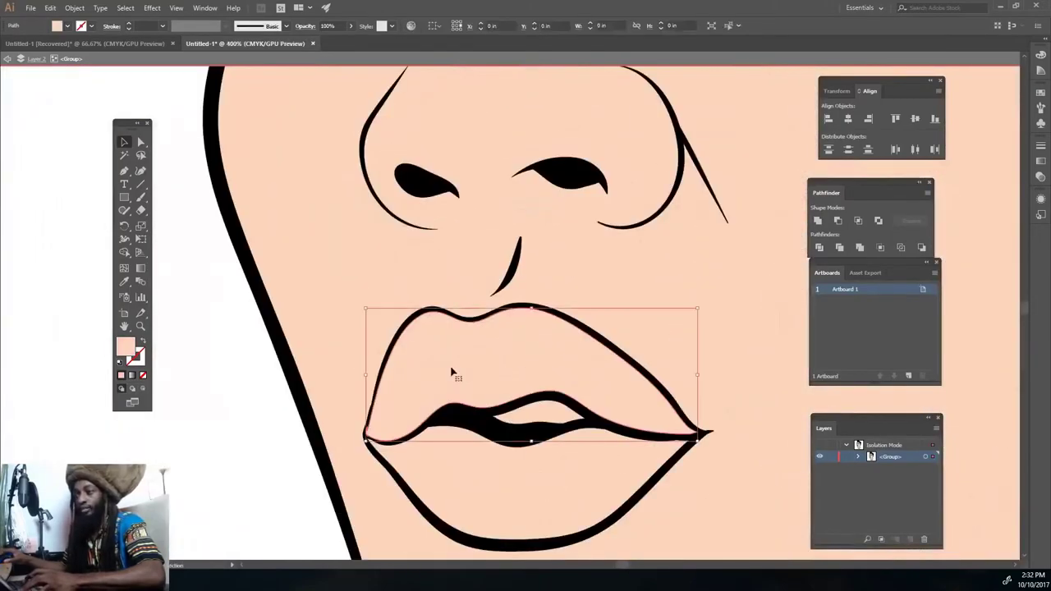
# Fill the upper lip a muted rose.
pyautogui.doubleClick(125, 348)
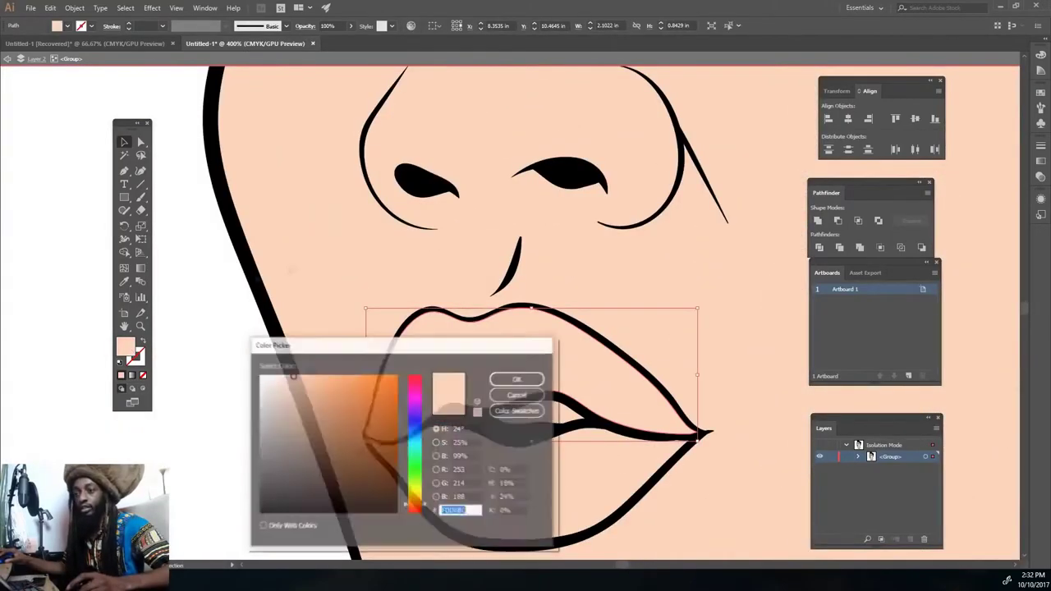
pyautogui.click(415, 507)
pyautogui.click(310, 417)
pyautogui.click(517, 379)
# Fill the lower lip light pink and recolour the upper lip a brighter rose-red (D36668).
pyautogui.click(446, 482)
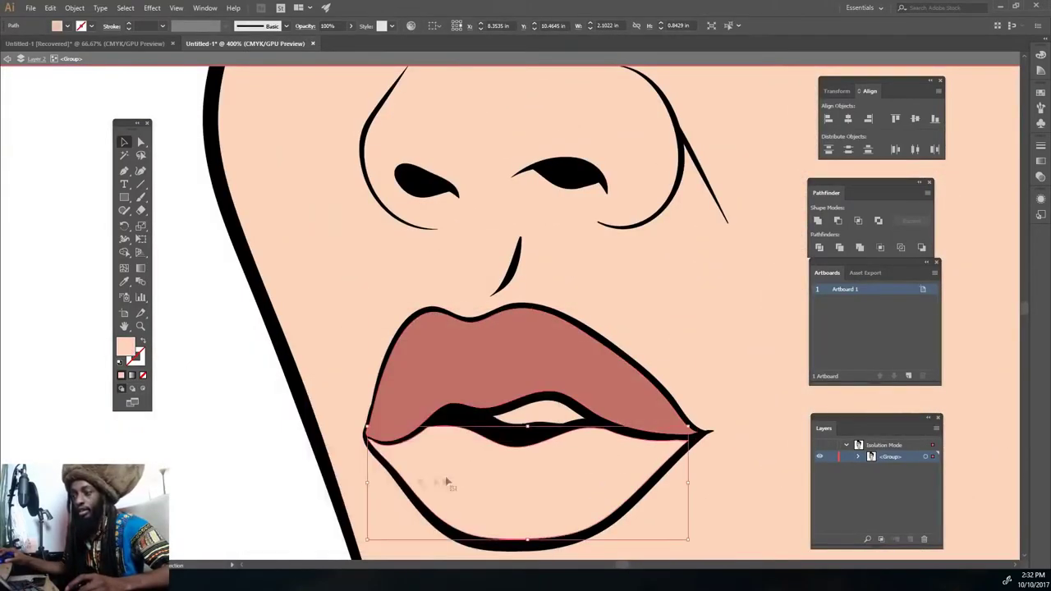
pyautogui.doubleClick(125, 348)
pyautogui.click(418, 511)
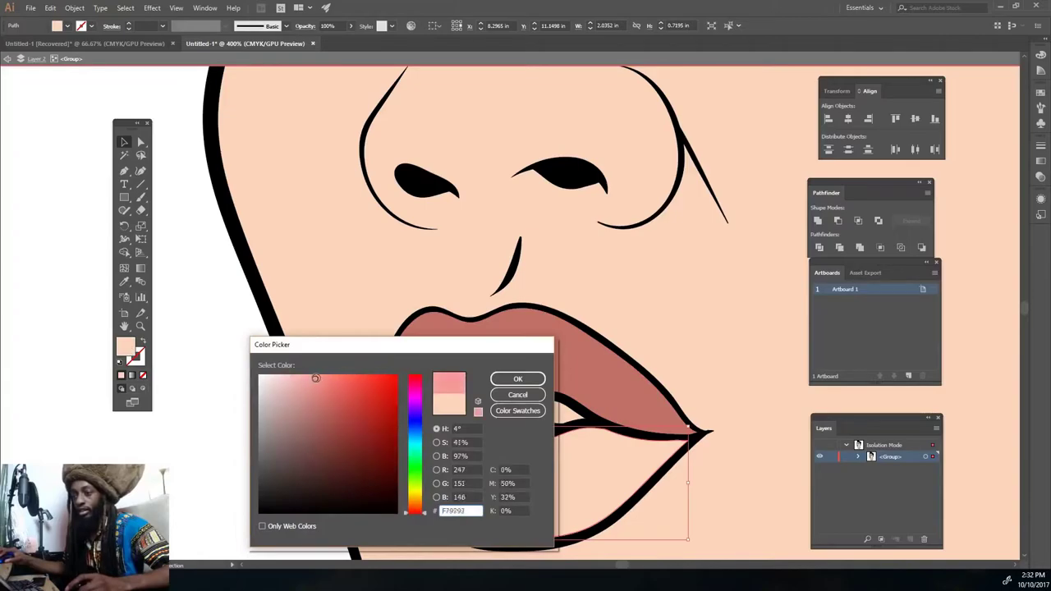
pyautogui.click(518, 379)
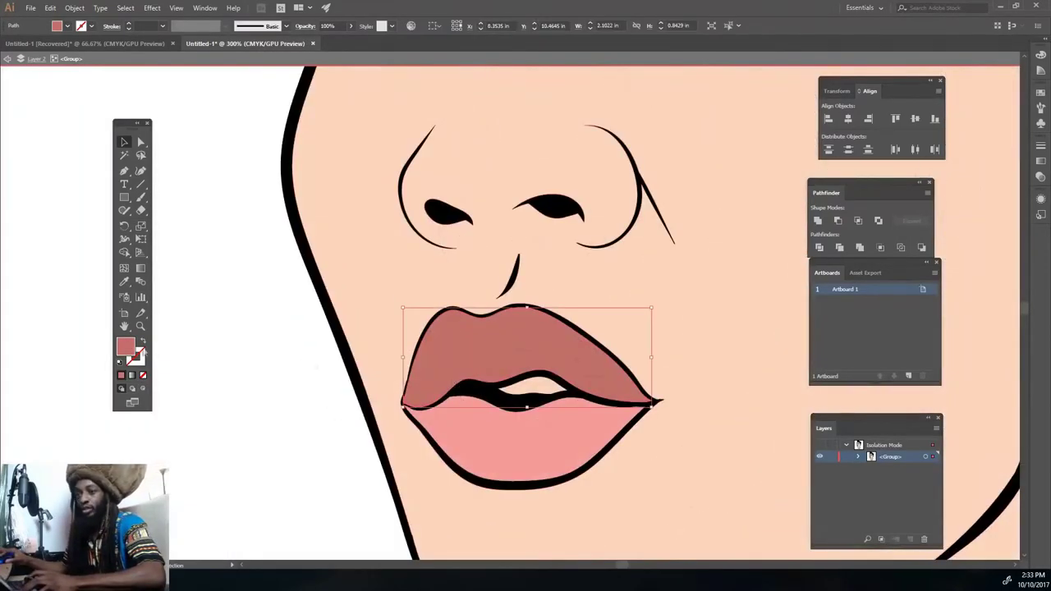
pyautogui.doubleClick(125, 347)
pyautogui.click(328, 398)
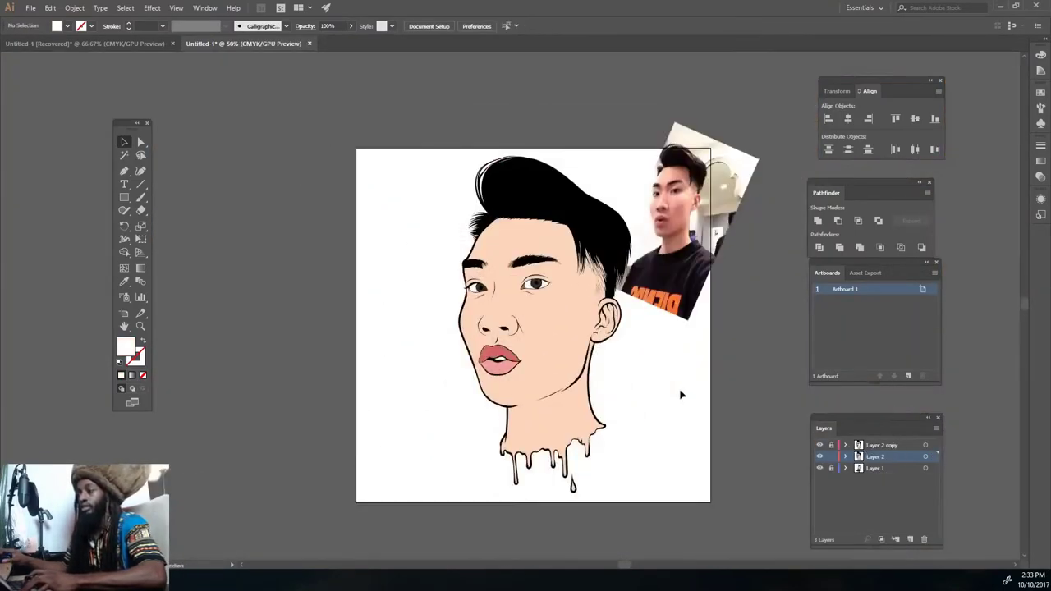
# Add a new Layer 4 above Layer 2 and zoom in closely on the right eye.
pyautogui.hotkey('ctrl', '+')
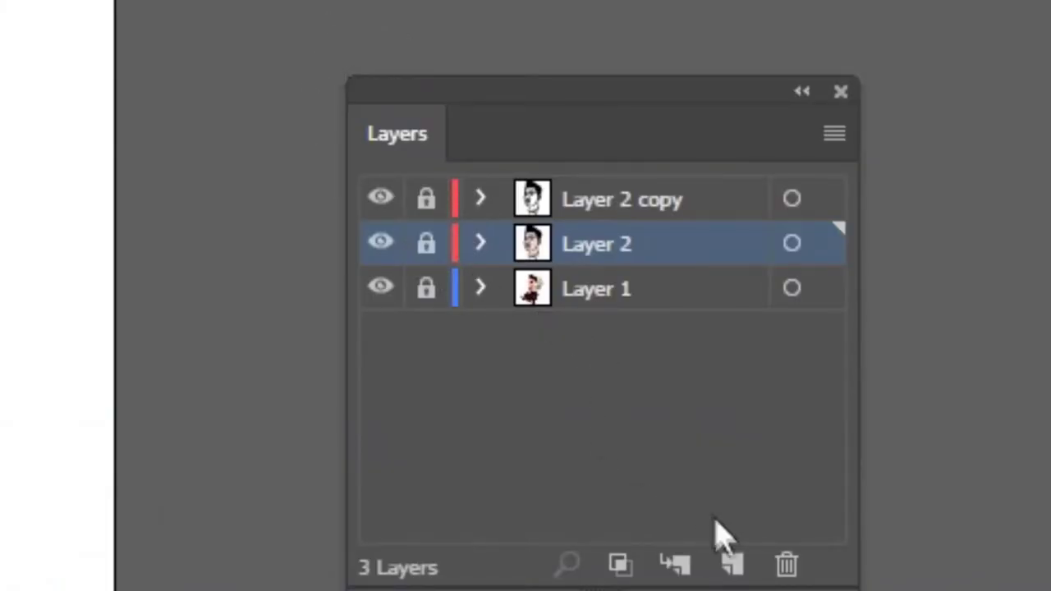
pyautogui.click(734, 561)
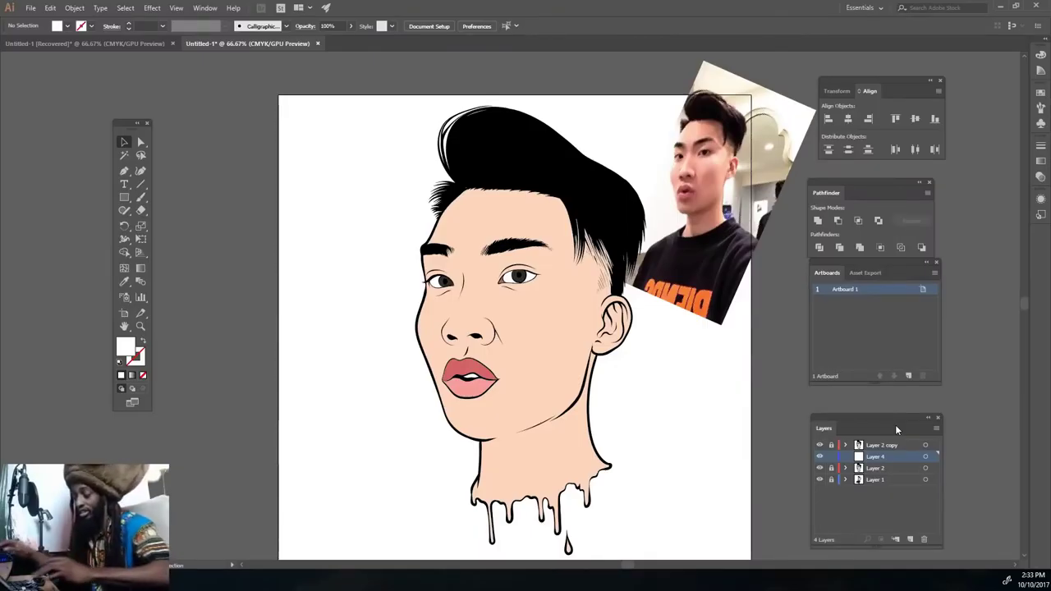
pyautogui.hotkey('ctrl', '+')
pyautogui.hotkey('ctrl', '+')
pyautogui.hotkey('ctrl', '+')
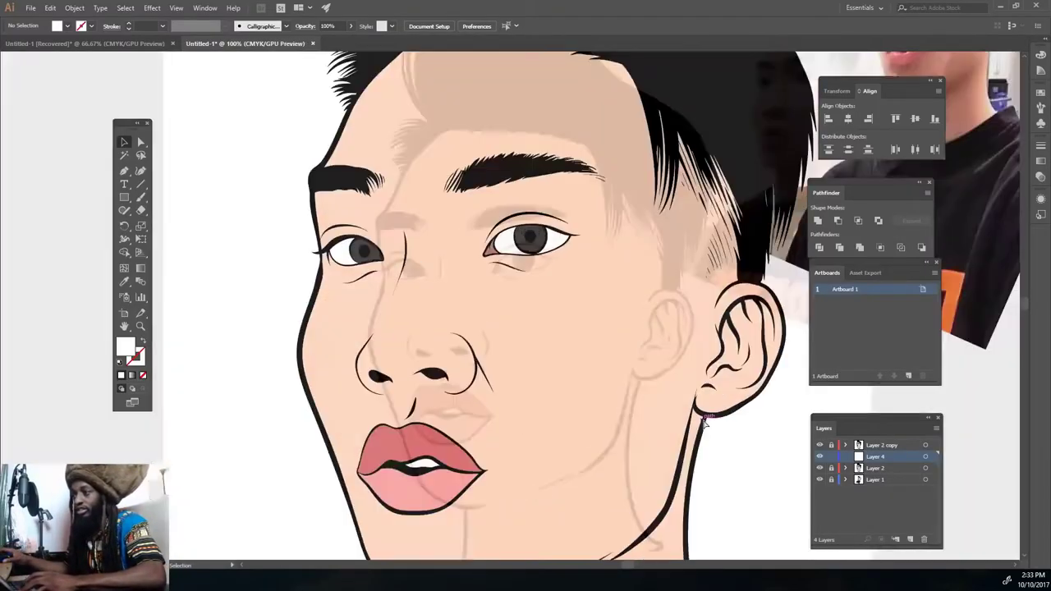
pyautogui.hotkey('ctrl', '+')
pyautogui.hotkey('ctrl', '+')
pyautogui.hotkey('ctrl', '+')
pyautogui.hotkey('ctrl', '+')
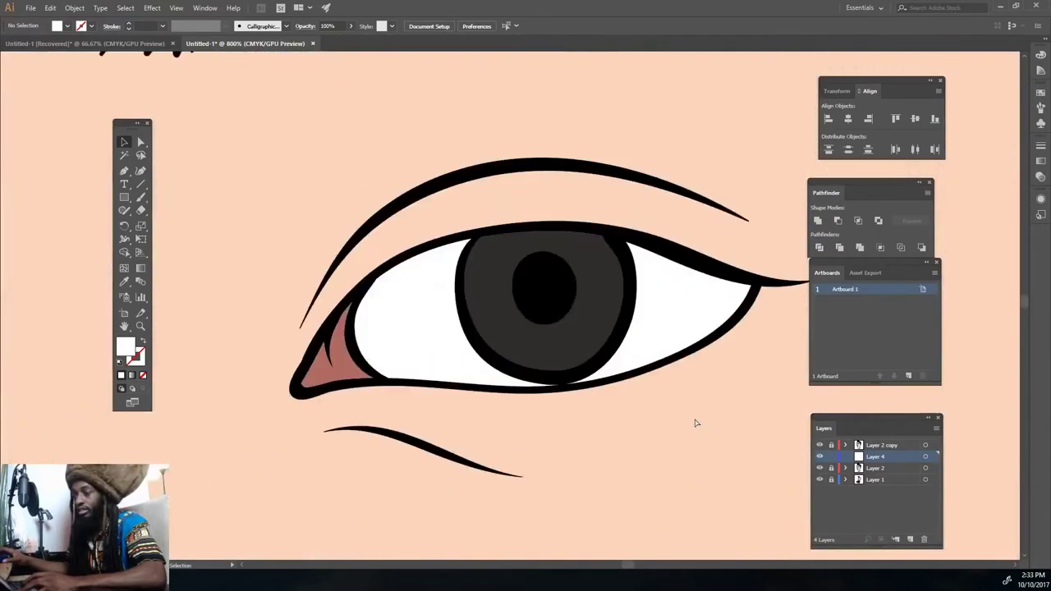
pyautogui.hotkey('ctrl', '+')
pyautogui.hotkey('ctrl', '-')
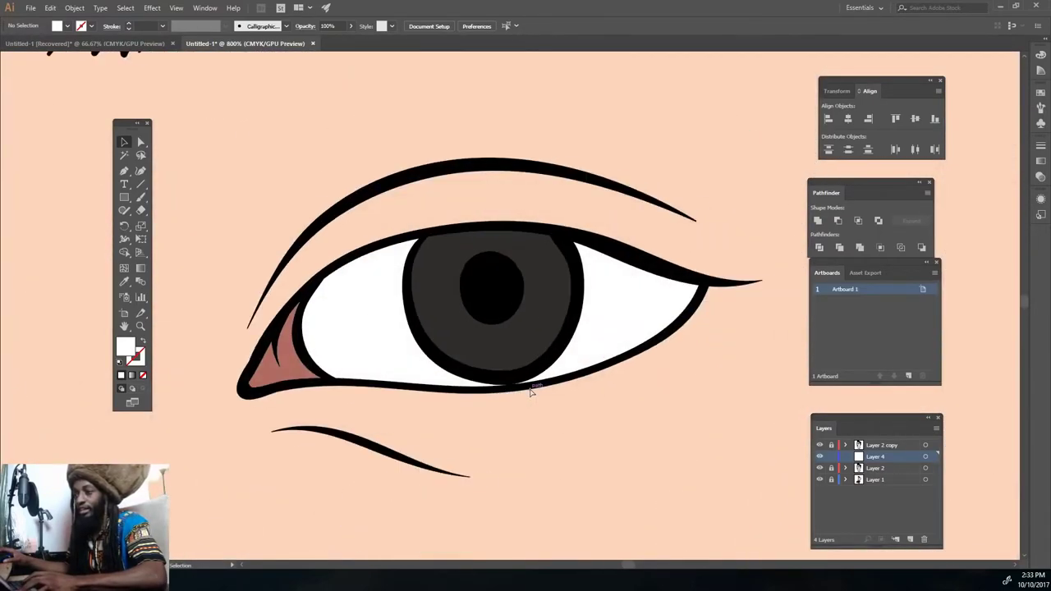
pyautogui.hotkey('ctrl', '+')
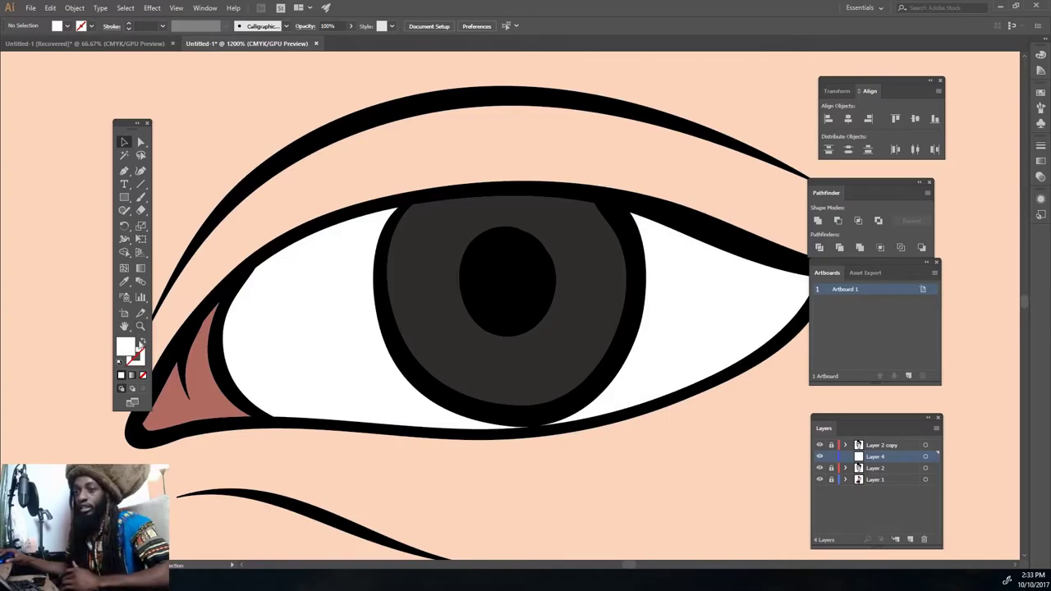
# Pick a light blue-grey fill and Blob Brush shadows under the upper lid inside the eye.
pyautogui.doubleClick(127, 347)
pyautogui.click(286, 405)
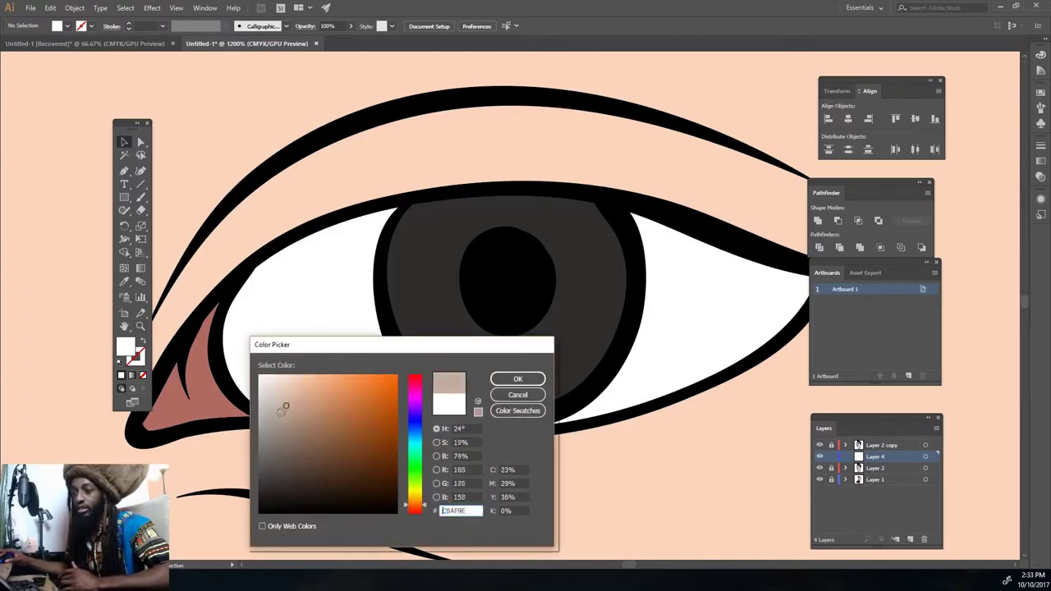
pyautogui.moveTo(414, 442); pyautogui.dragTo(414, 432)
pyautogui.click(518, 379)
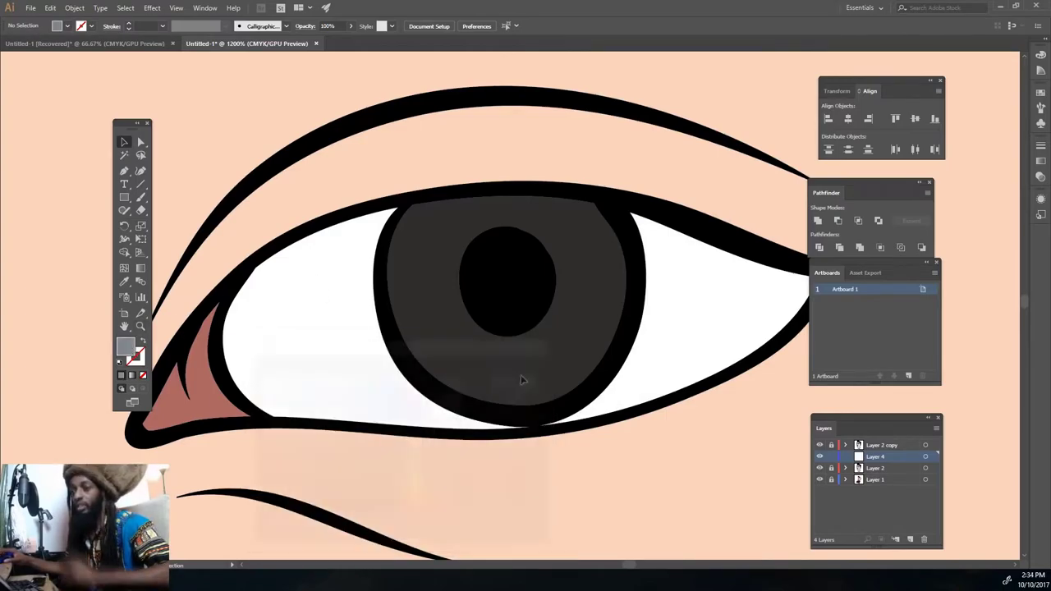
pyautogui.press('b')
pyautogui.moveTo(271, 286)
pyautogui.mouseDown()
pyautogui.moveTo(218, 351)
pyautogui.moveTo(377, 240)
pyautogui.moveTo(394, 212)
pyautogui.moveTo(261, 265)
pyautogui.mouseUp()
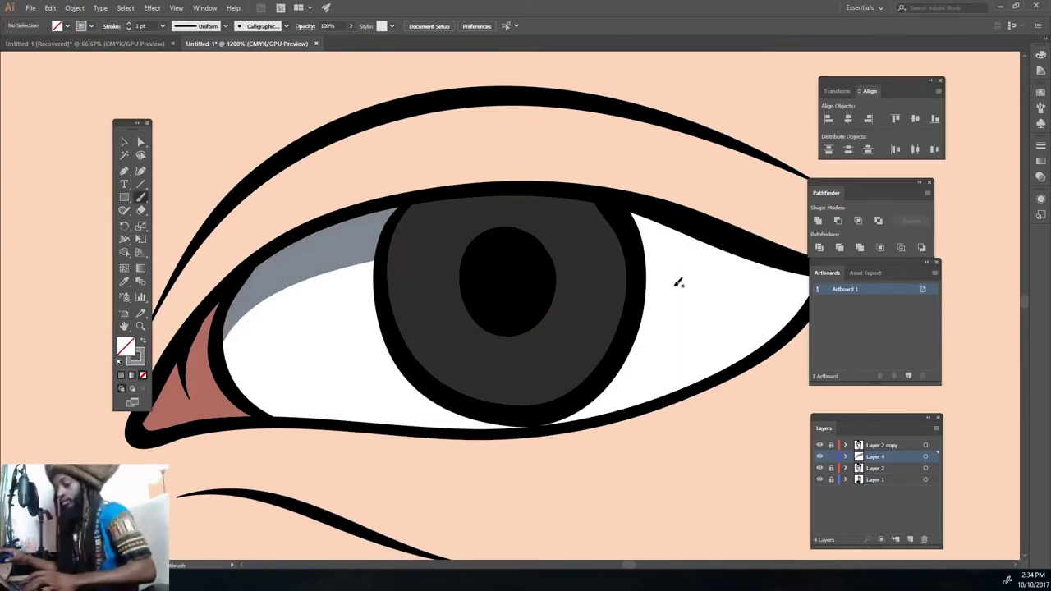
pyautogui.moveTo(676, 282)
pyautogui.mouseDown()
pyautogui.moveTo(540, 258)
pyautogui.moveTo(707, 284)
pyautogui.moveTo(567, 245)
pyautogui.moveTo(698, 279)
pyautogui.mouseUp()
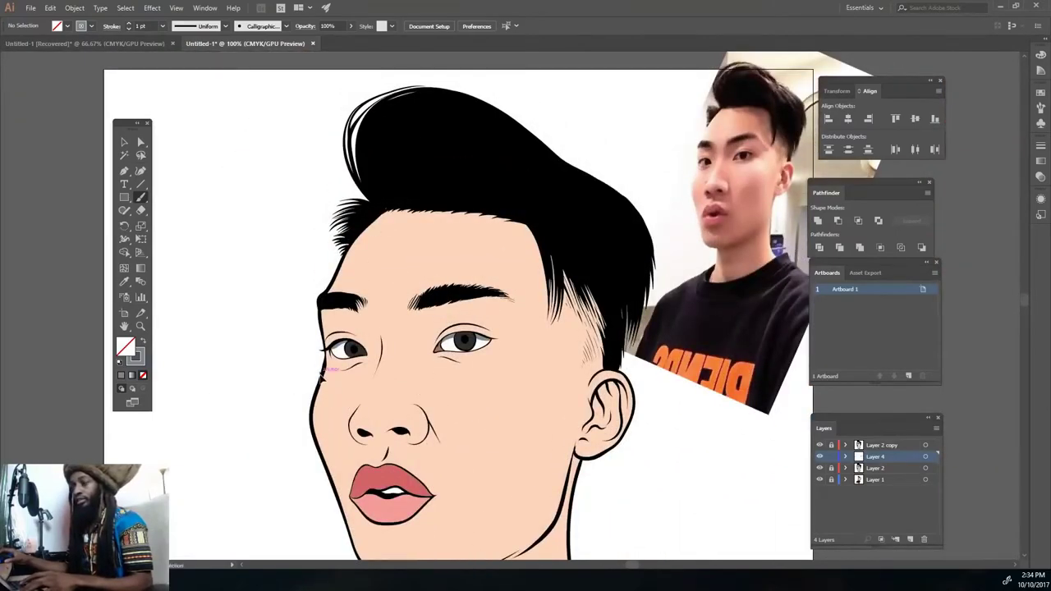
# Pick a darker salmon fill, shade across the nose, and send it behind the nostrils.
pyautogui.doubleClick(128, 346)
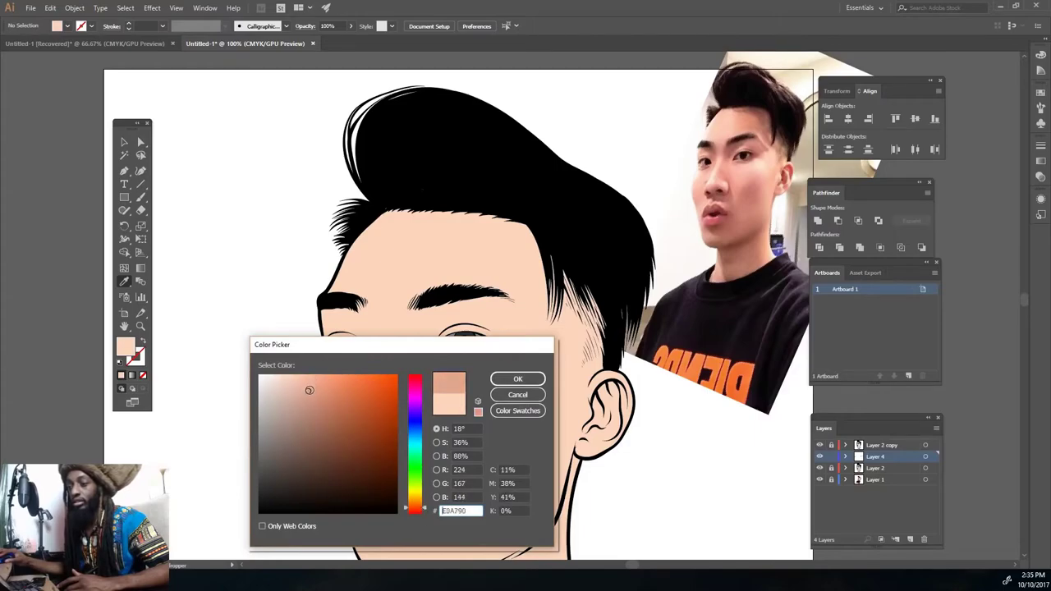
pyautogui.click(518, 378)
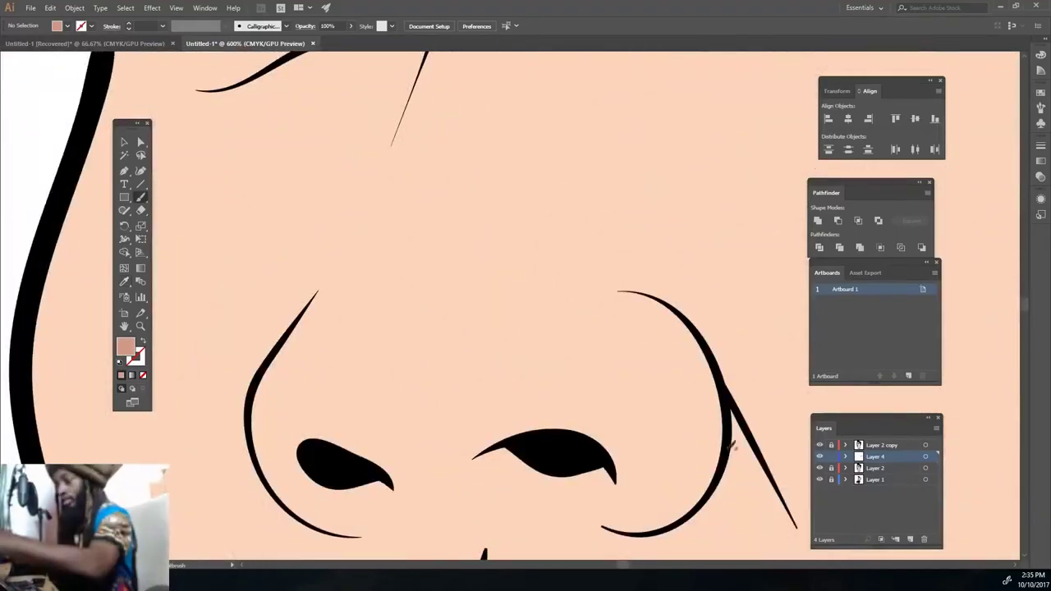
pyautogui.moveTo(725, 462)
pyautogui.mouseDown()
pyautogui.moveTo(531, 394)
pyautogui.moveTo(292, 406)
pyautogui.moveTo(257, 434)
pyautogui.mouseUp()
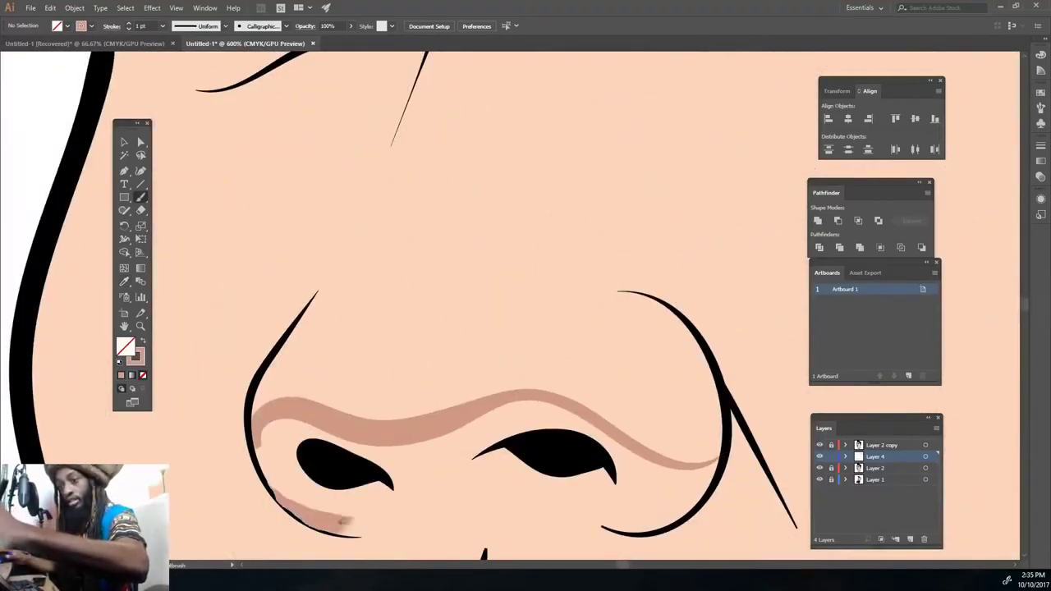
pyautogui.moveTo(345, 520)
pyautogui.mouseDown()
pyautogui.moveTo(714, 468)
pyautogui.moveTo(694, 496)
pyautogui.moveTo(535, 411)
pyautogui.moveTo(540, 460)
pyautogui.moveTo(456, 457)
pyautogui.moveTo(361, 493)
pyautogui.moveTo(262, 444)
pyautogui.moveTo(345, 447)
pyautogui.mouseUp()
pyautogui.hotkey('ctrl', 'shift', '[')
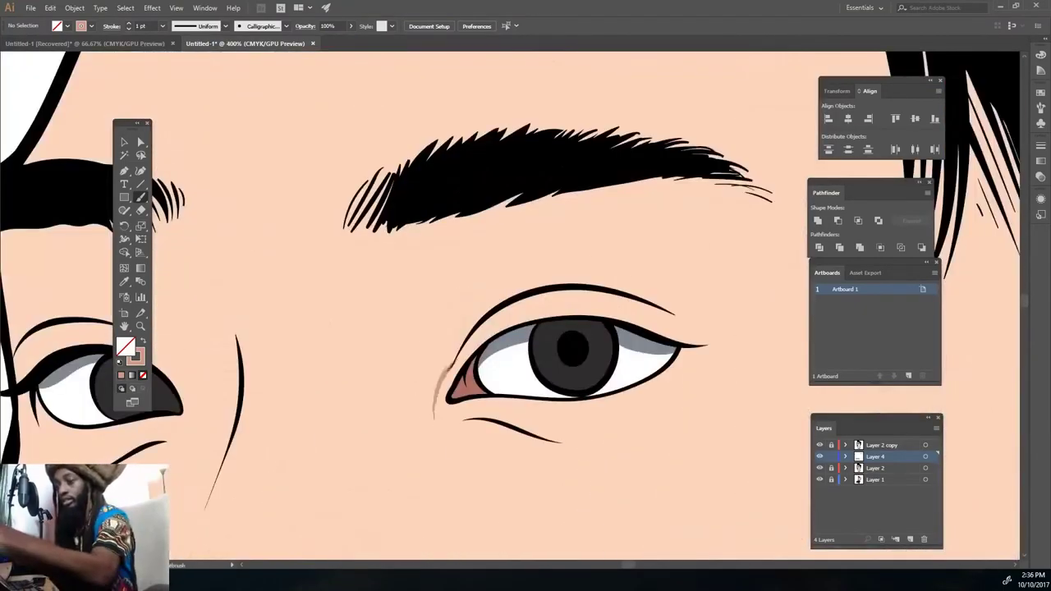
# Shade from the inner eye corner to the brow and beside the nose bridge.
pyautogui.moveTo(472, 305); pyautogui.dragTo(560, 194)
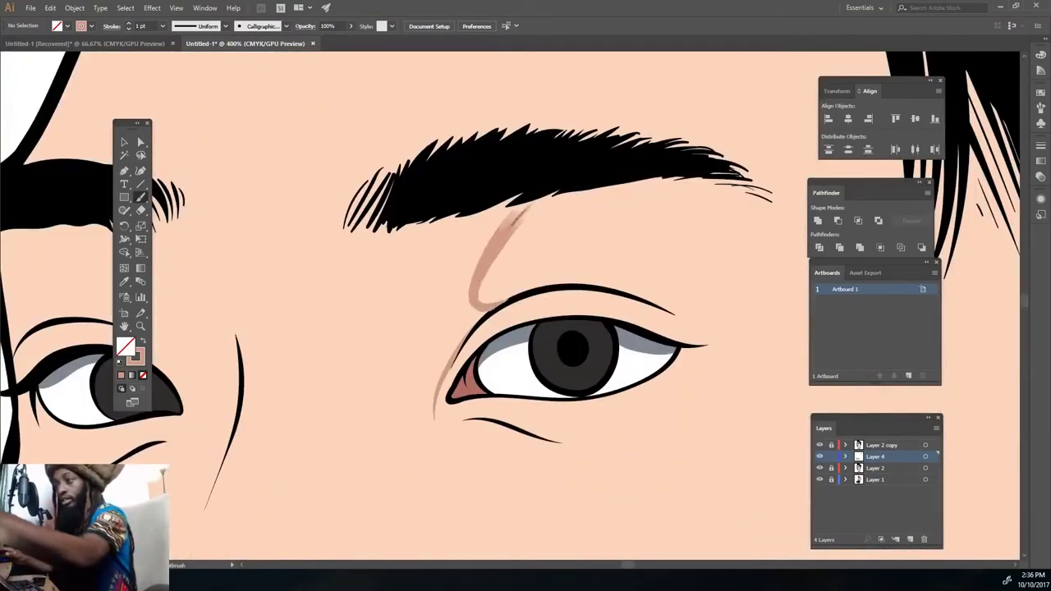
pyautogui.moveTo(411, 186)
pyautogui.mouseDown()
pyautogui.moveTo(435, 440)
pyautogui.moveTo(410, 271)
pyautogui.mouseUp()
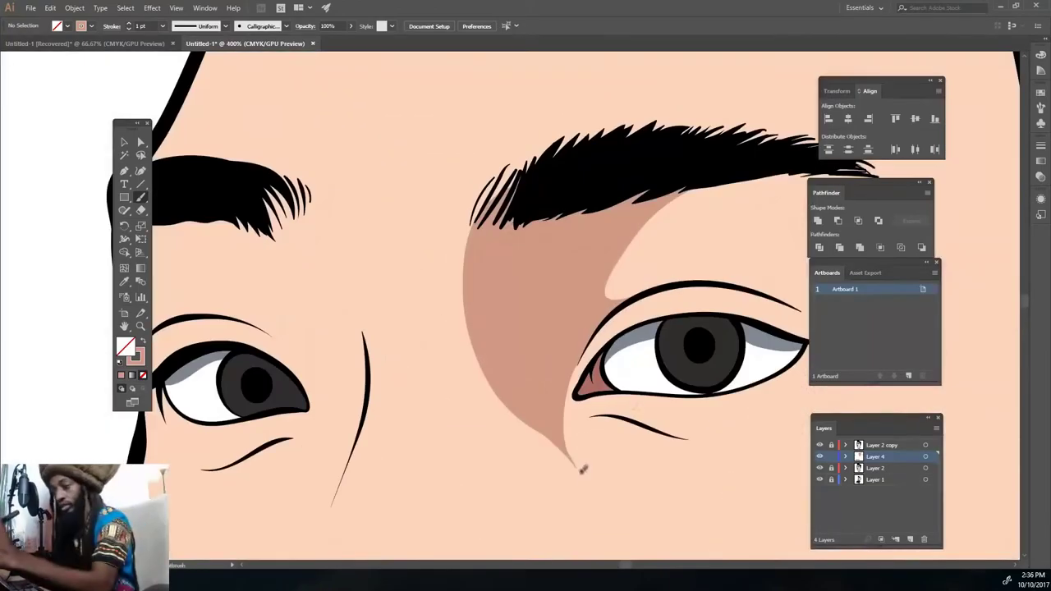
pyautogui.moveTo(534, 427)
pyautogui.mouseDown()
pyautogui.moveTo(476, 435)
pyautogui.moveTo(473, 279)
pyautogui.mouseUp()
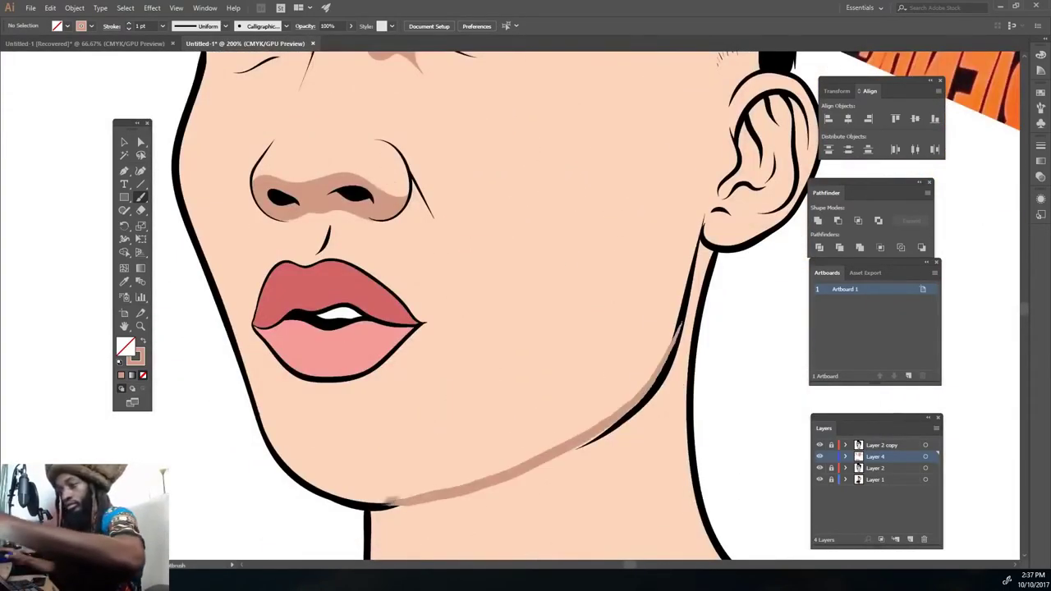
# Shade under the jawline, inside the ear fold and on the chin below the lip.
pyautogui.scroll(-2, 493, 328)
pyautogui.moveTo(373, 480); pyautogui.dragTo(648, 325)
pyautogui.moveTo(567, 395)
pyautogui.mouseDown()
pyautogui.moveTo(369, 448)
pyautogui.moveTo(476, 444)
pyautogui.mouseUp()
pyautogui.moveTo(369, 476)
pyautogui.mouseDown()
pyautogui.moveTo(558, 402)
pyautogui.moveTo(493, 423)
pyautogui.mouseUp()
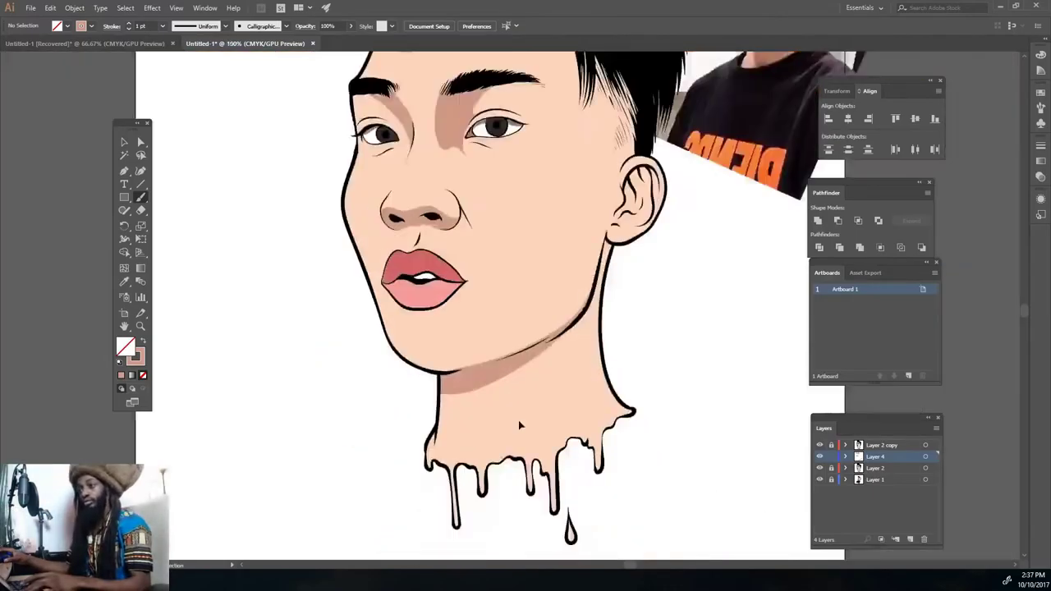
pyautogui.scroll(-2, 626, 375)
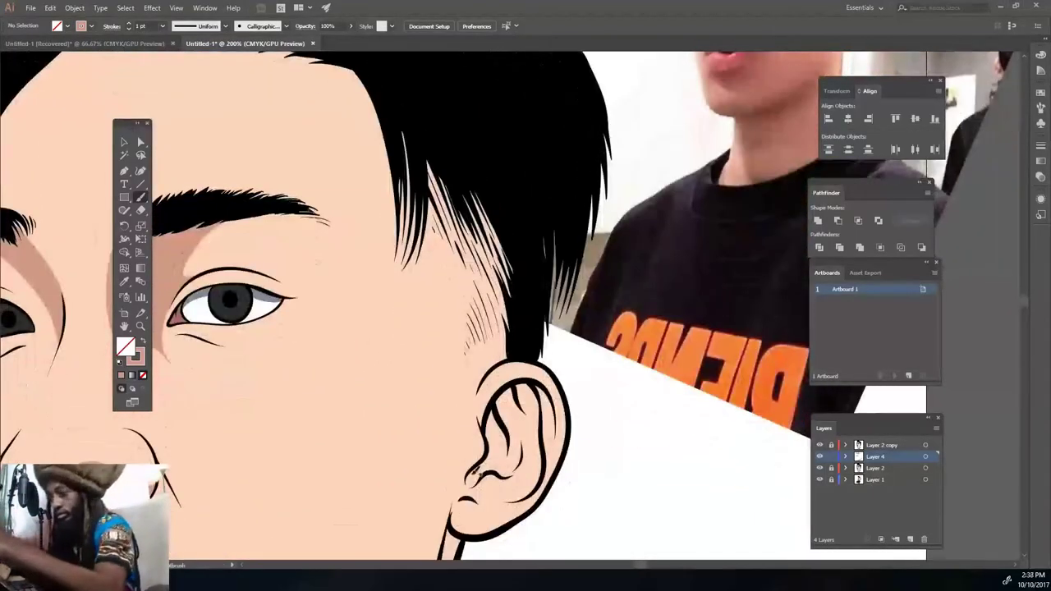
pyautogui.moveTo(519, 436); pyautogui.dragTo(500, 451)
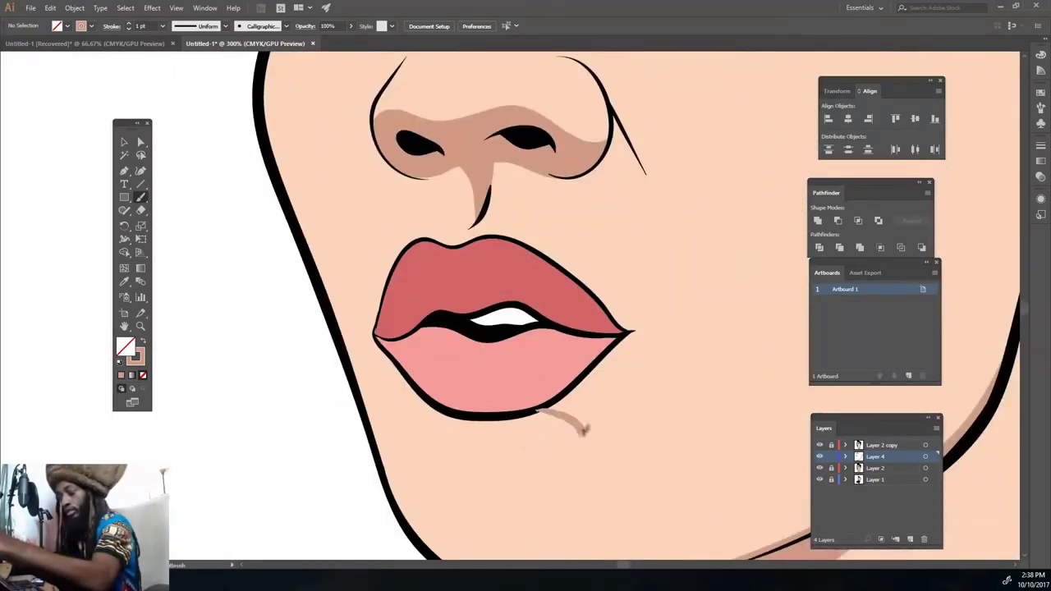
pyautogui.moveTo(583, 429)
pyautogui.mouseDown()
pyautogui.moveTo(468, 466)
pyautogui.moveTo(435, 415)
pyautogui.moveTo(493, 456)
pyautogui.moveTo(579, 423)
pyautogui.mouseUp()
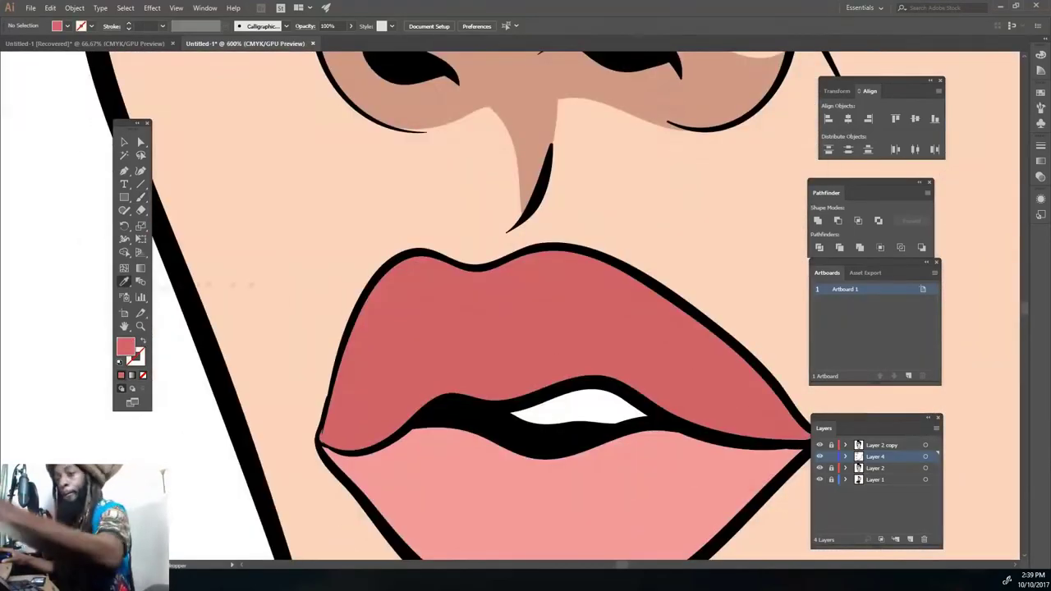
# Paint a dark red shadow along the upper lip with the Paintbrush.
pyautogui.doubleClick(125, 347)
pyautogui.click(517, 378)
pyautogui.press('b')
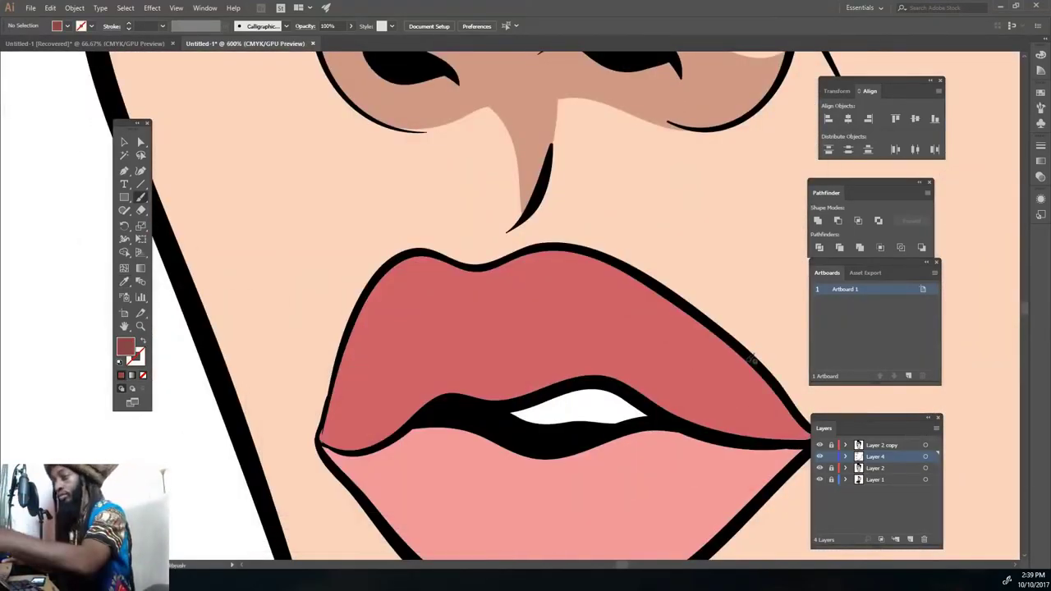
pyautogui.moveTo(749, 362)
pyautogui.mouseDown()
pyautogui.moveTo(632, 355)
pyautogui.moveTo(327, 424)
pyautogui.moveTo(795, 440)
pyautogui.mouseUp()
pyautogui.scroll(-1, 795, 440)
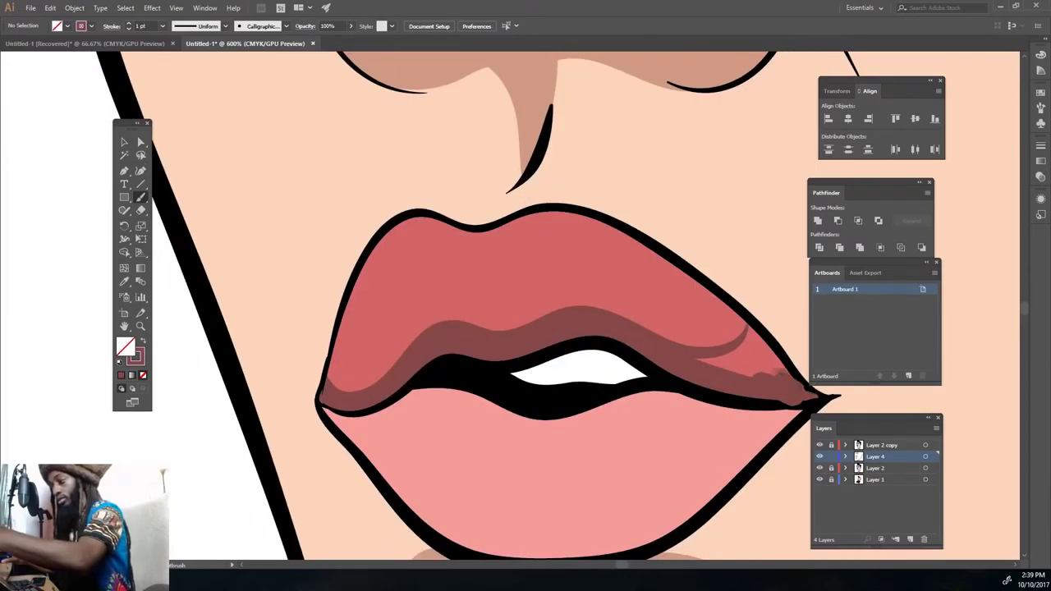
pyautogui.moveTo(808, 395)
pyautogui.mouseDown()
pyautogui.moveTo(746, 322)
pyautogui.moveTo(722, 368)
pyautogui.mouseUp()
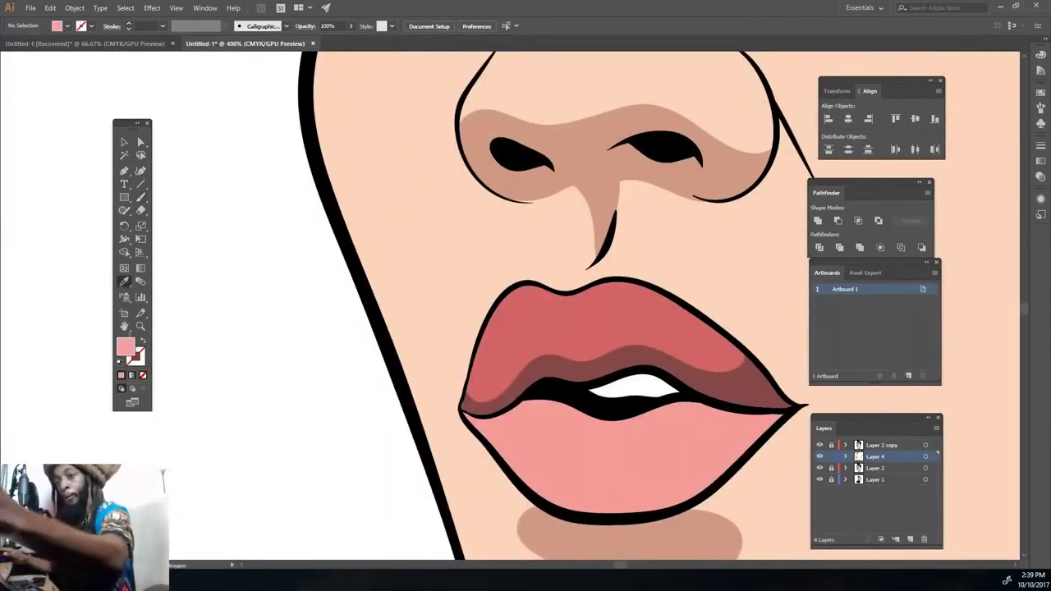
# Shade the lower lip's corners and top edge with darker pink brush strokes.
pyautogui.doubleClick(125, 347)
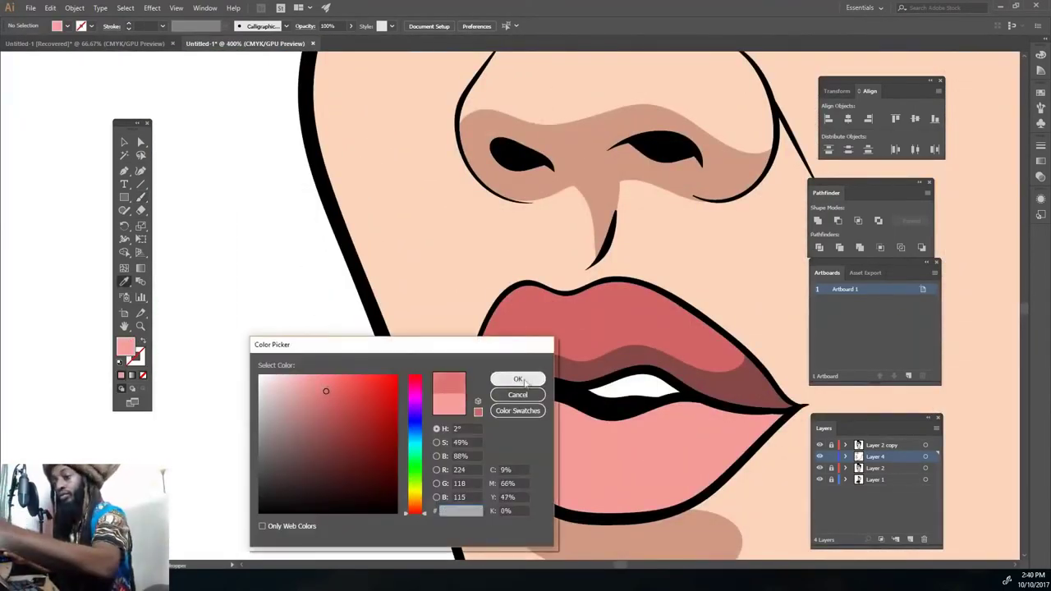
pyautogui.click(509, 380)
pyautogui.click(140, 197)
pyautogui.moveTo(673, 507); pyautogui.dragTo(624, 415)
pyautogui.hotkey('shift', 'x')
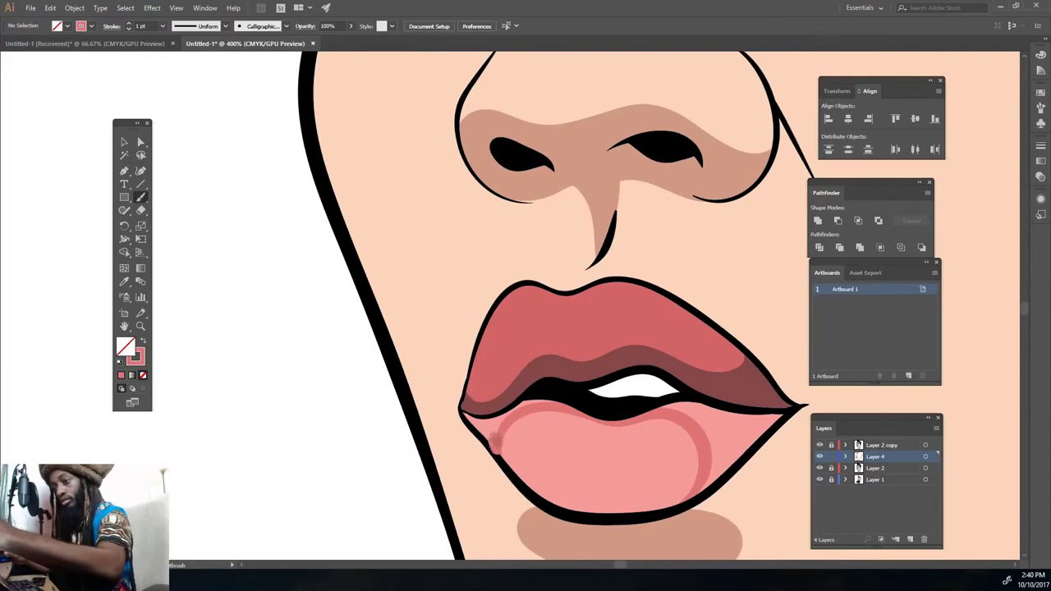
pyautogui.moveTo(469, 414); pyautogui.dragTo(513, 411)
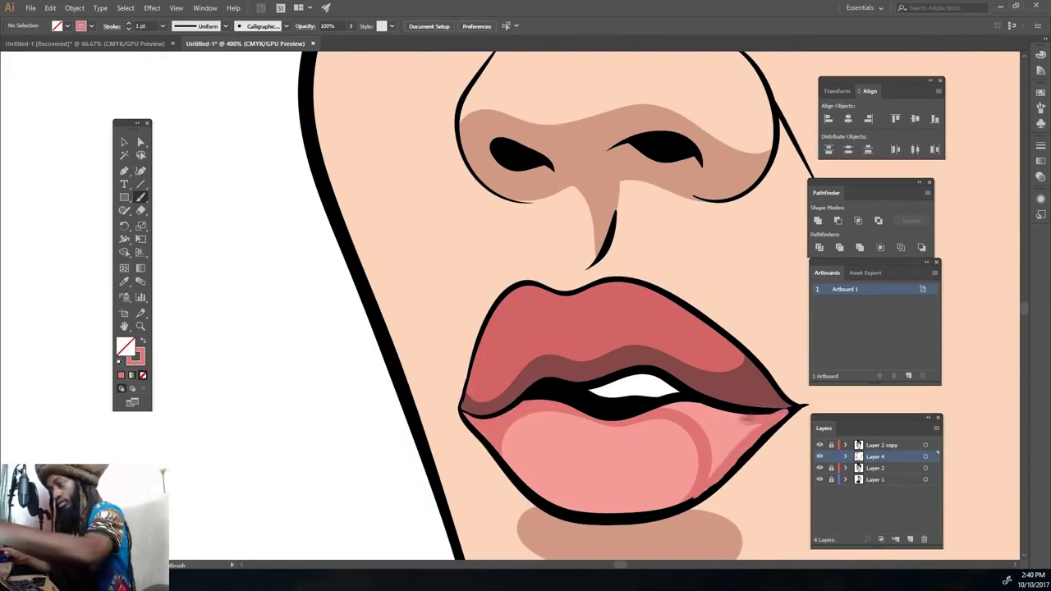
pyautogui.moveTo(784, 409)
pyautogui.mouseDown()
pyautogui.moveTo(657, 404)
pyautogui.moveTo(761, 426)
pyautogui.mouseUp()
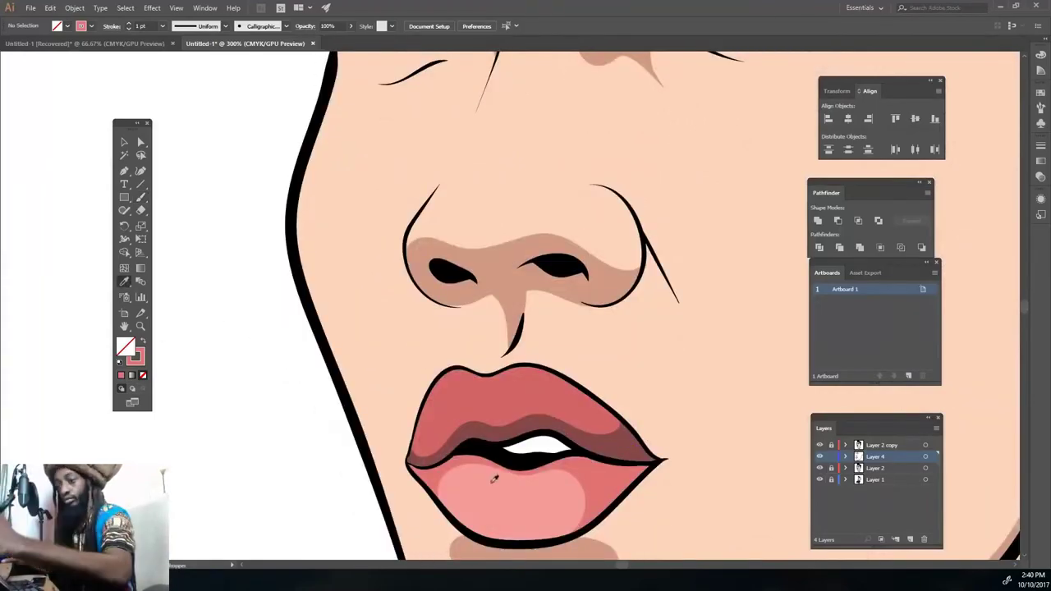
# Add light pink highlight strokes on the lower lip and right side of the nose.
pyautogui.hotkey('shift', 'x')
pyautogui.doubleClick(125, 347)
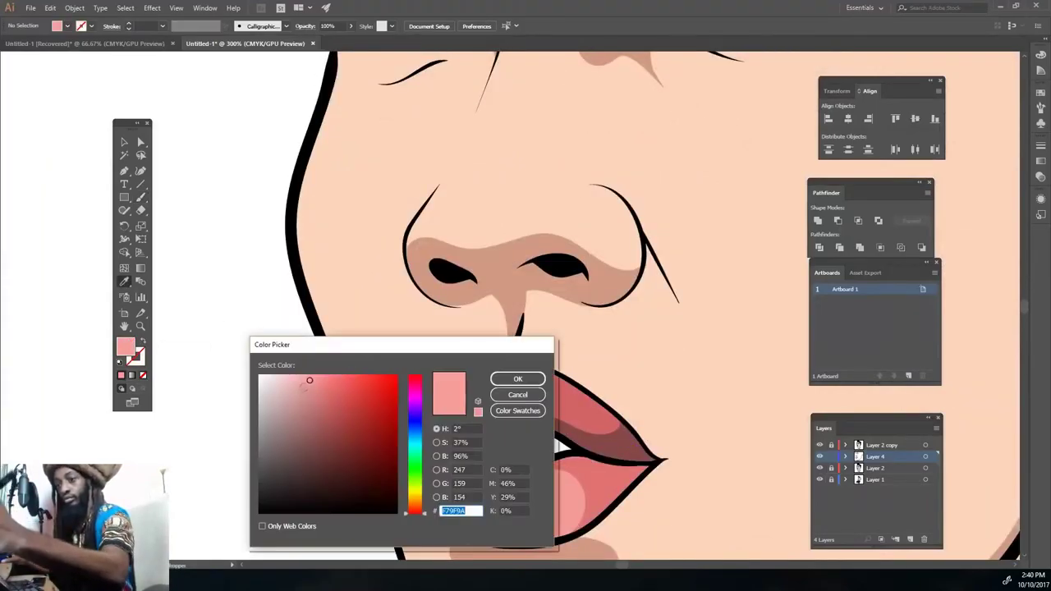
pyautogui.press('Return')
pyautogui.hotkey('shift', 'b')
pyautogui.moveTo(567, 481); pyautogui.dragTo(487, 473)
pyautogui.hotkey('shift', 'x')
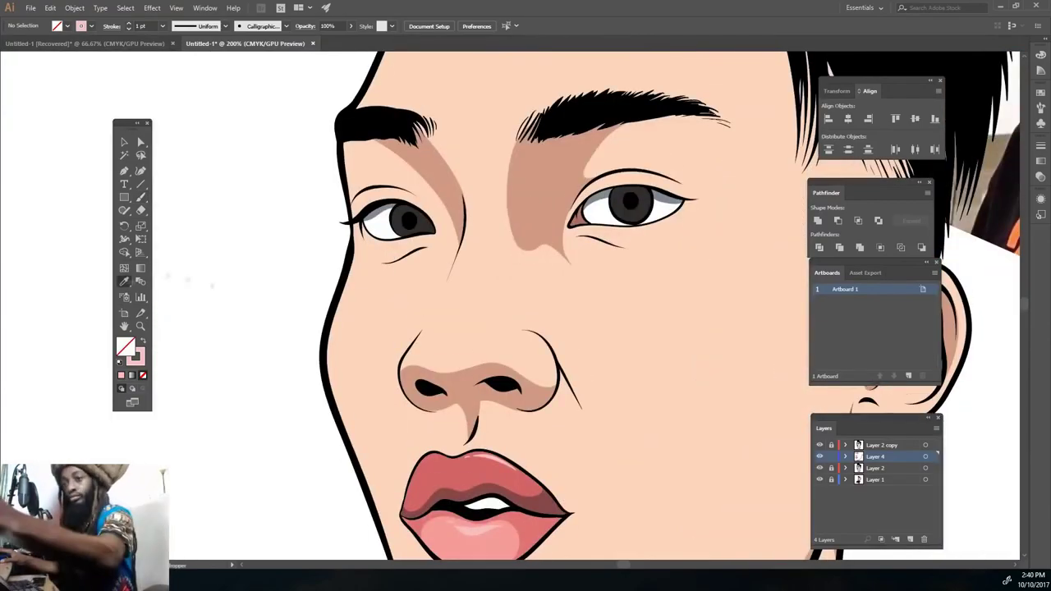
pyautogui.press('b')
pyautogui.moveTo(593, 433); pyautogui.dragTo(550, 337)
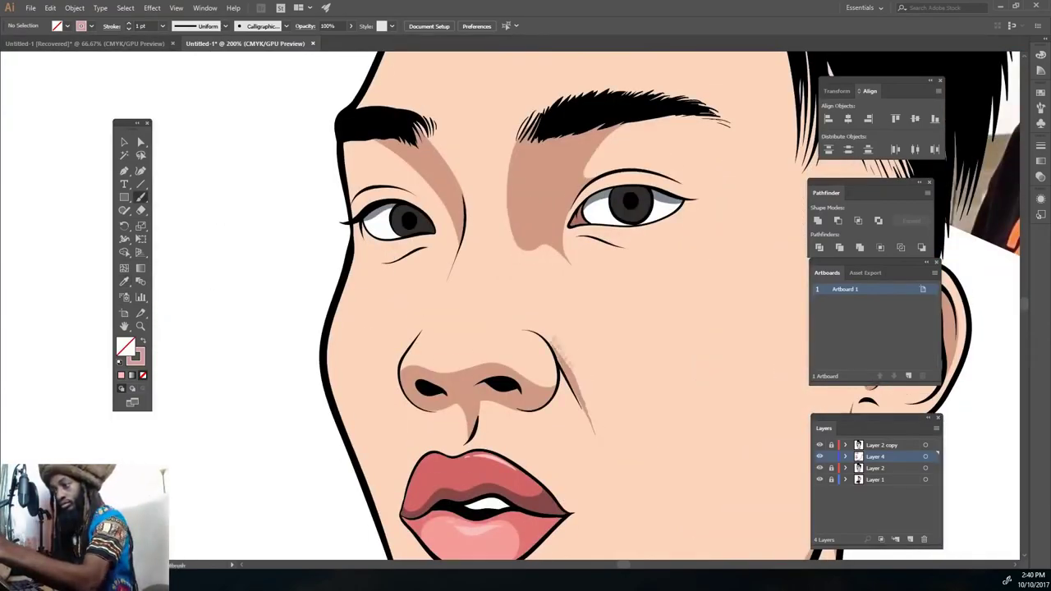
# Paint brown lines under both eyes, above the left eye and down the temple.
pyautogui.scroll(2, 545, 332)
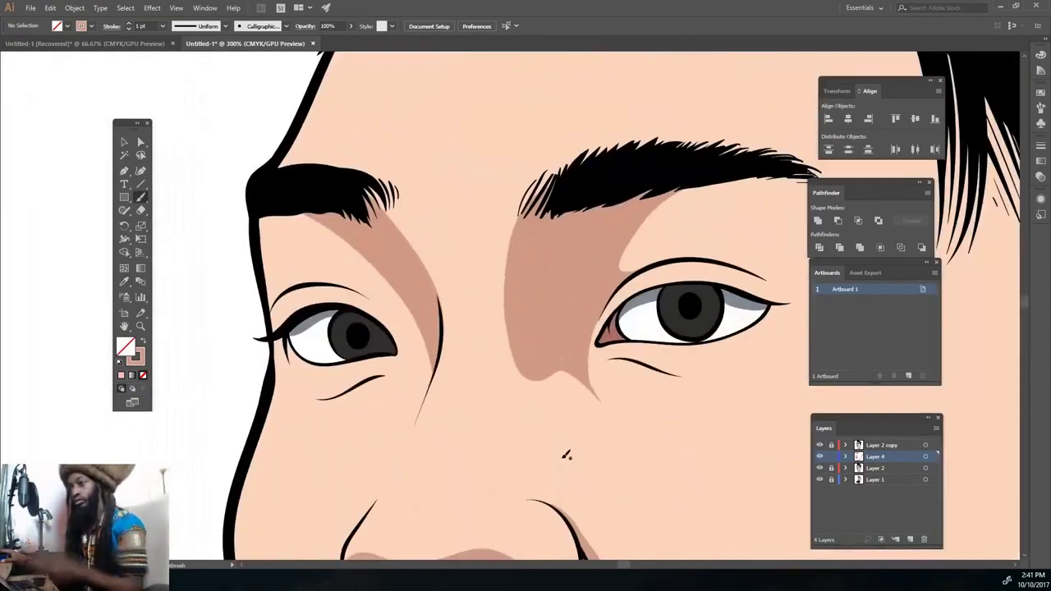
pyautogui.moveTo(604, 353); pyautogui.dragTo(731, 372)
pyautogui.moveTo(308, 397); pyautogui.dragTo(384, 374)
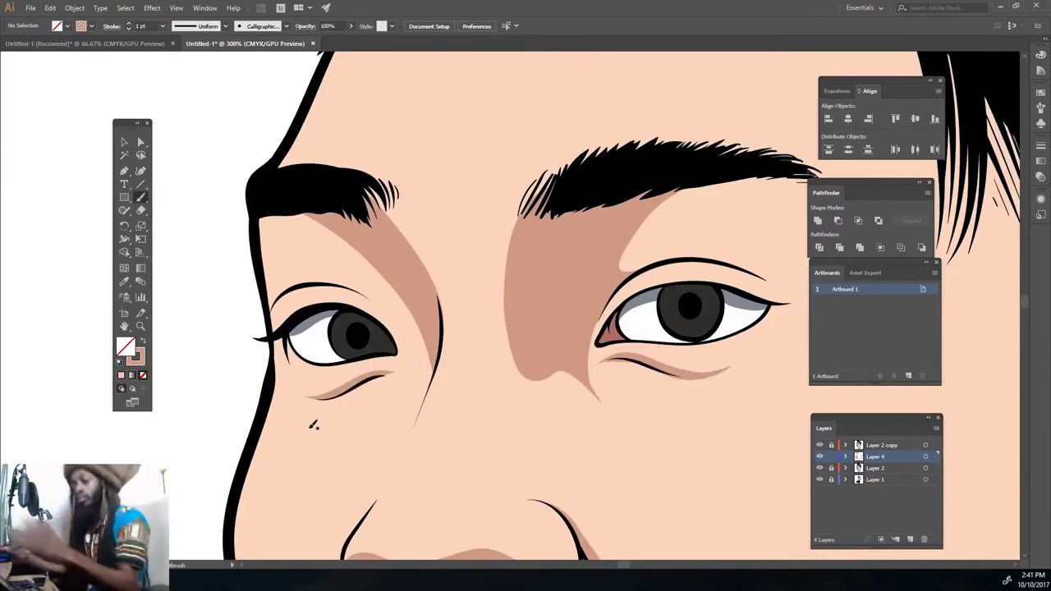
pyautogui.moveTo(272, 302); pyautogui.dragTo(379, 292)
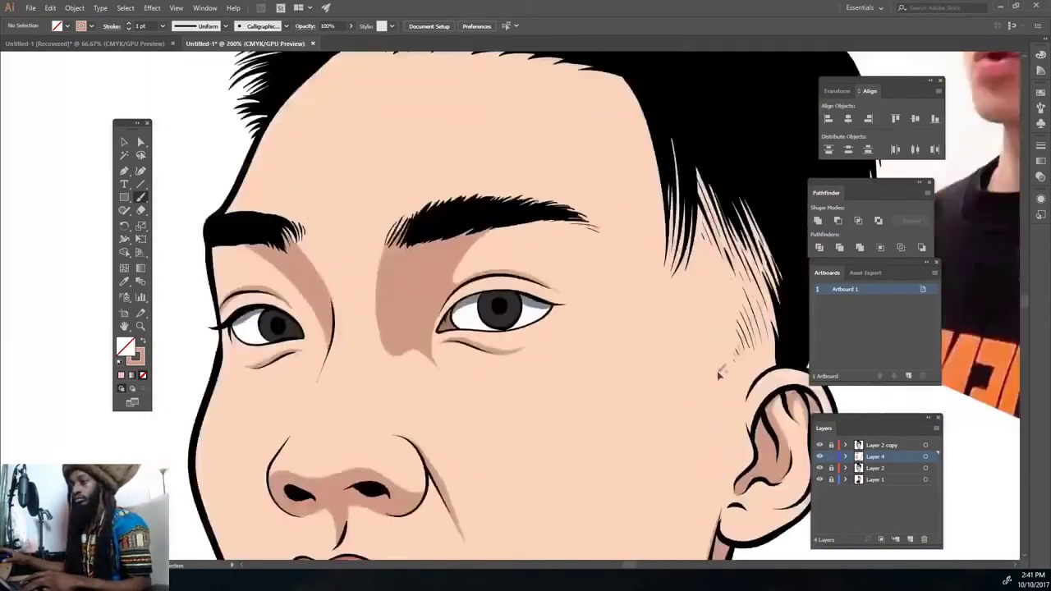
pyautogui.scroll(2, 719, 374)
pyautogui.moveTo(666, 386); pyautogui.dragTo(649, 267)
pyautogui.moveTo(542, 132)
pyautogui.mouseDown()
pyautogui.moveTo(665, 386)
pyautogui.moveTo(673, 428)
pyautogui.mouseUp()
pyautogui.moveTo(616, 209); pyautogui.dragTo(667, 411)
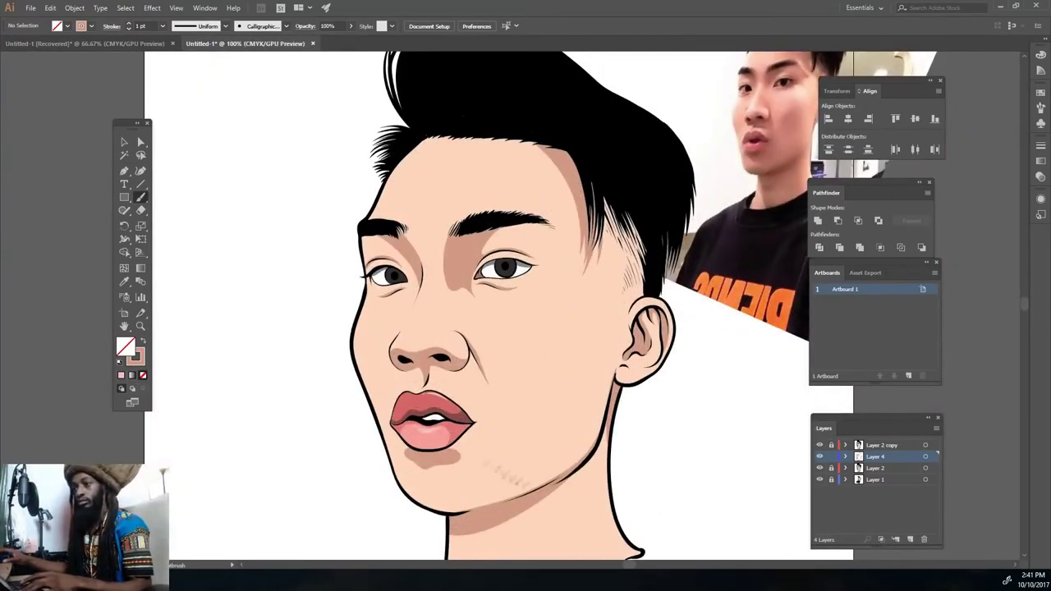
pyautogui.click(595, 355)
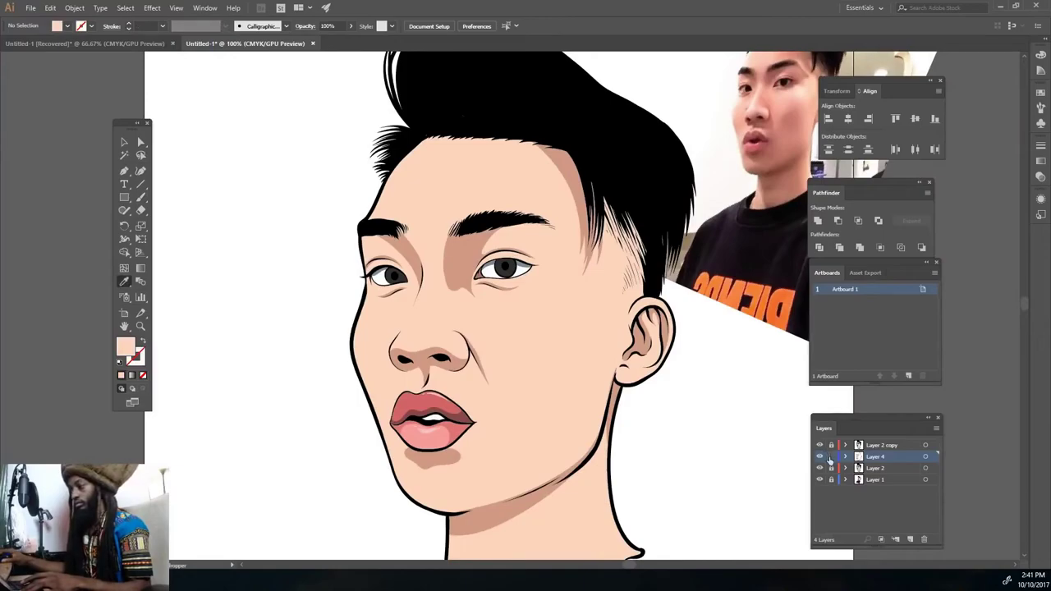
# Add a new layer and pick a pale, near-white pink fill colour.
pyautogui.click(910, 540)
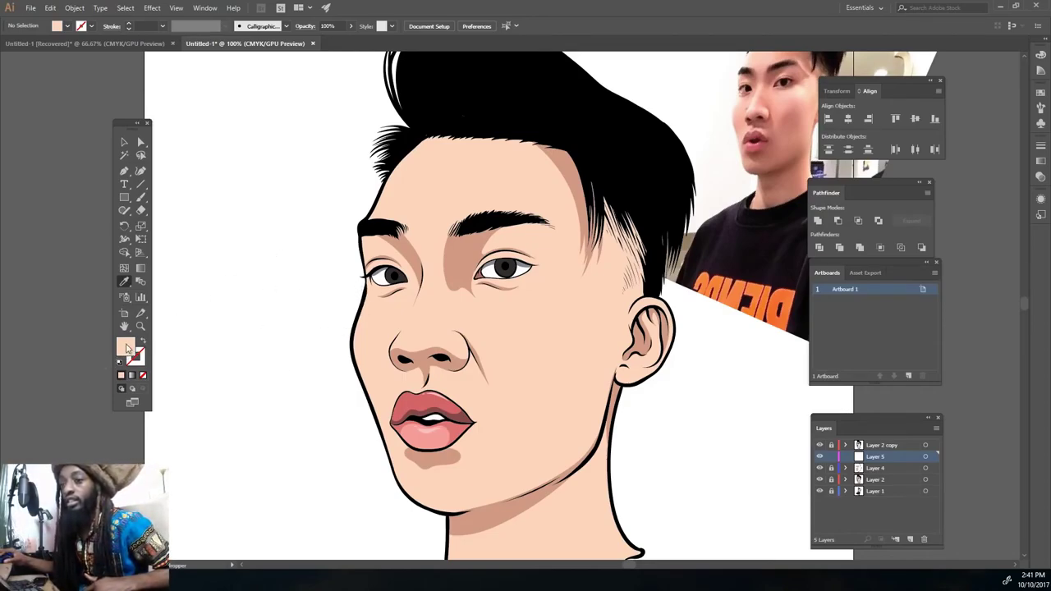
pyautogui.doubleClick(126, 348)
pyautogui.moveTo(293, 376); pyautogui.dragTo(280, 371)
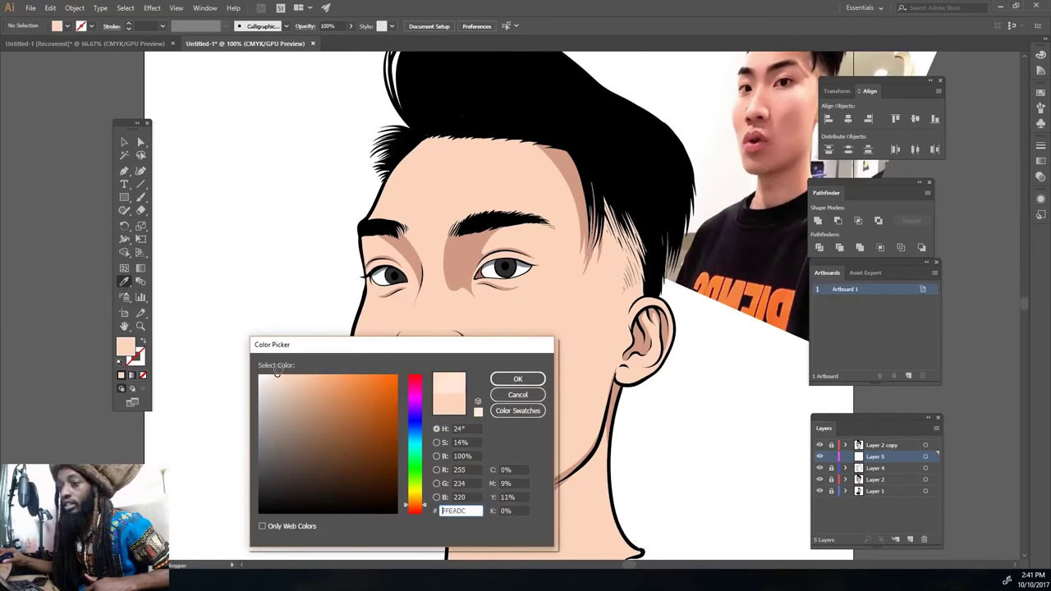
pyautogui.moveTo(420, 503); pyautogui.dragTo(420, 513)
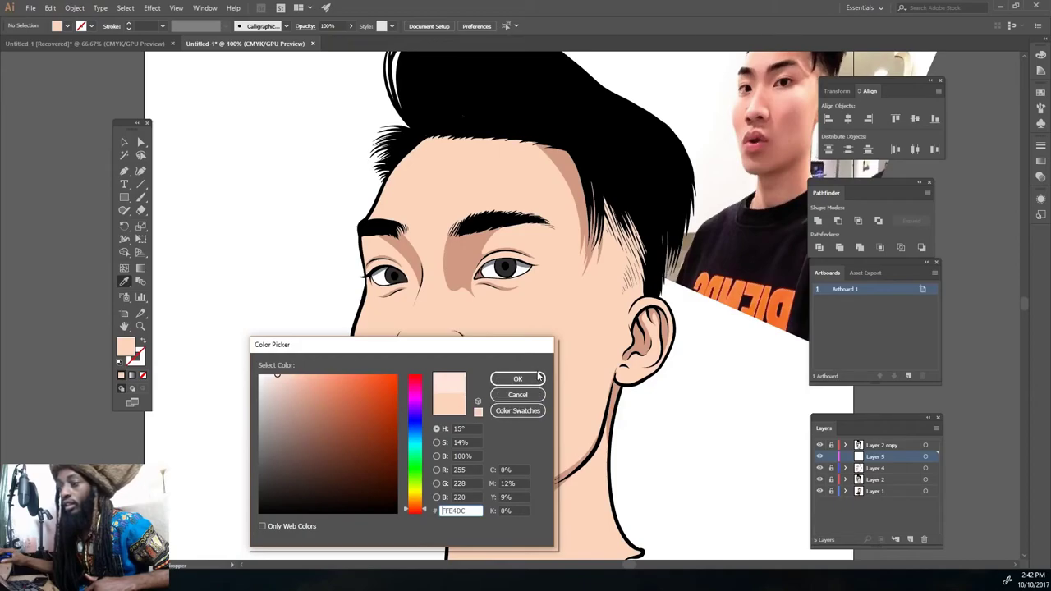
pyautogui.click(518, 378)
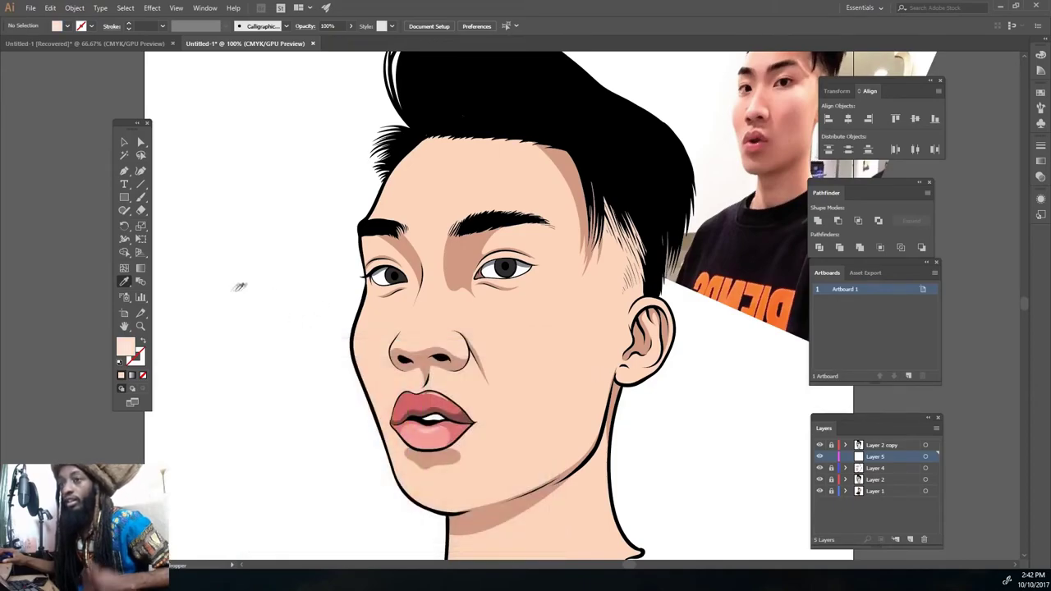
# Paint a pale pink highlight beside the nose bridge with a 4 pt stroke.
pyautogui.click(139, 198)
pyautogui.scroll(1, 247, 231)
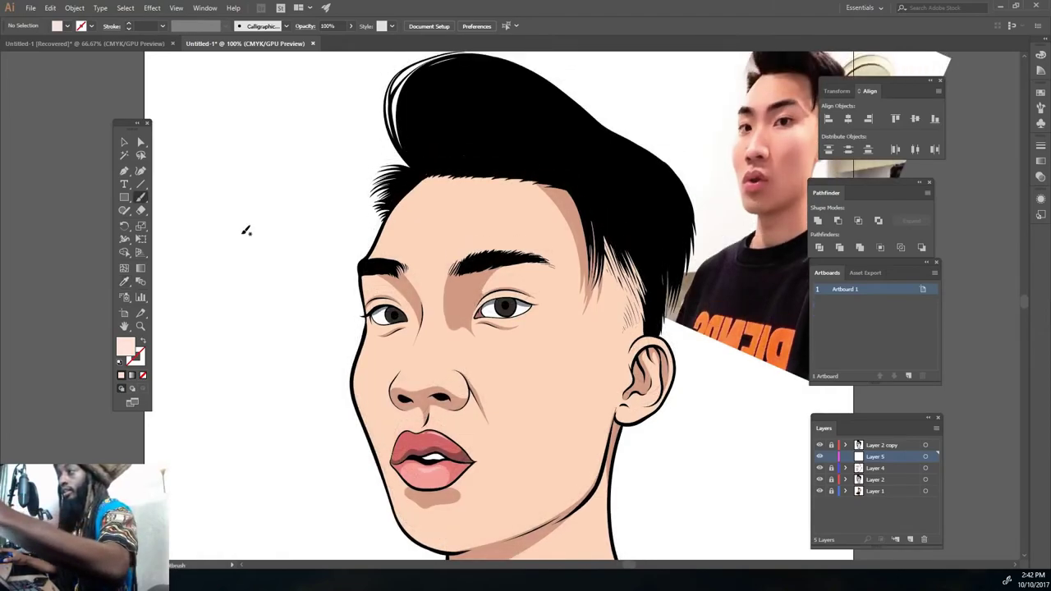
pyautogui.moveTo(423, 333); pyautogui.dragTo(426, 337)
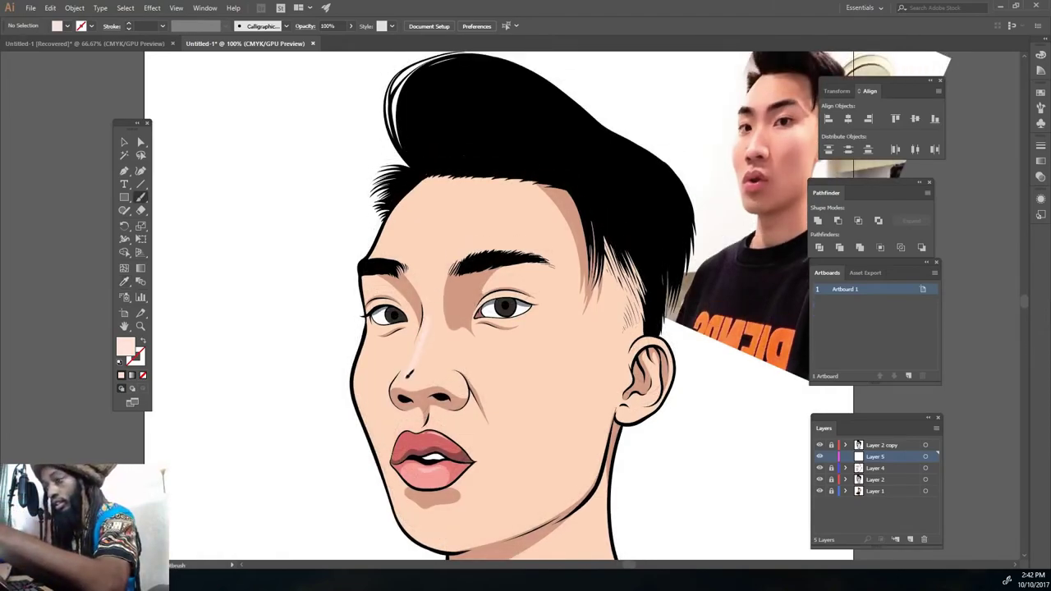
pyautogui.hotkey('shift', 'x')
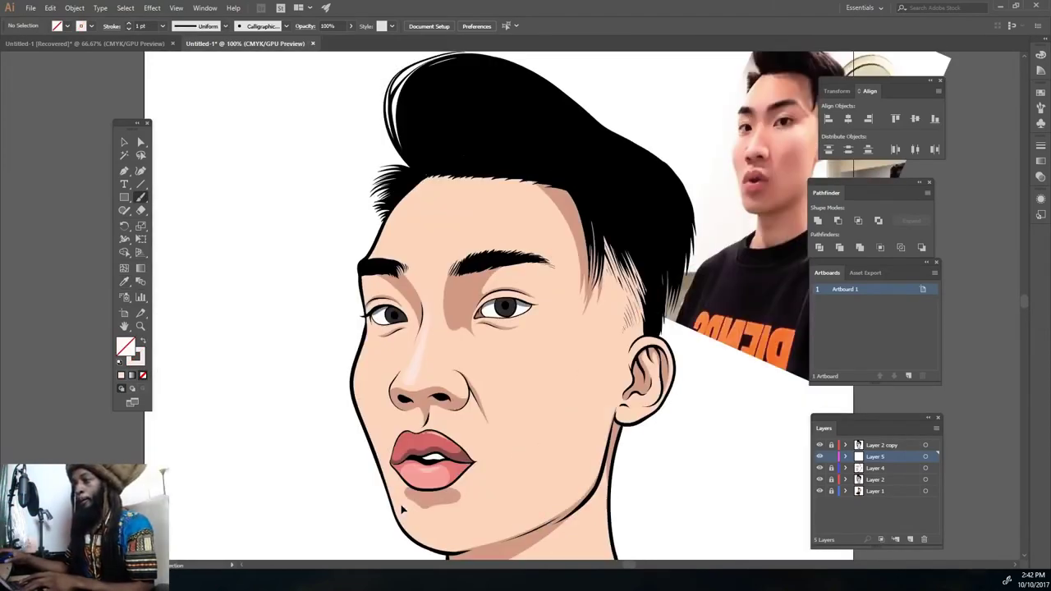
pyautogui.click(163, 26)
pyautogui.click(176, 112)
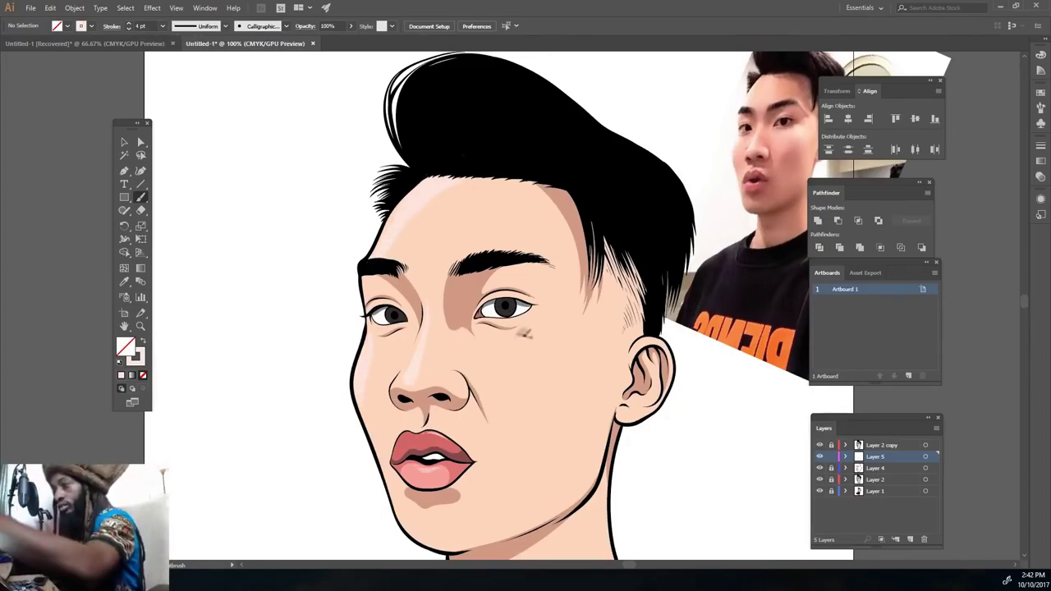
# Paint a pale pink blush on the right cheek and a highlight along the neck.
pyautogui.moveTo(516, 333)
pyautogui.mouseDown()
pyautogui.moveTo(579, 328)
pyautogui.moveTo(542, 337)
pyautogui.mouseUp()
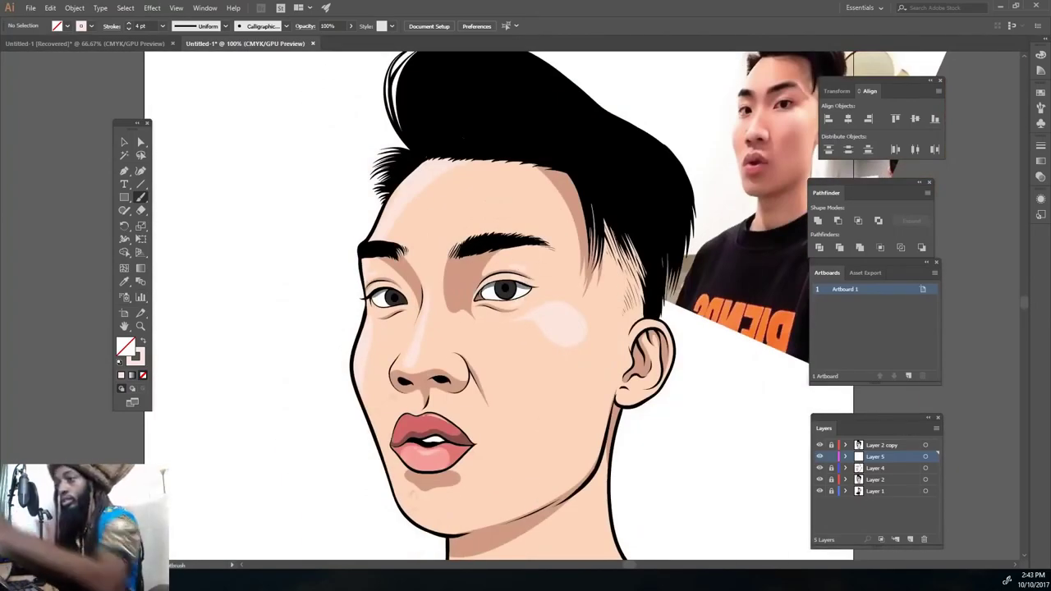
pyautogui.scroll(-1, 526, 304)
pyautogui.scroll(-1, 525, 304)
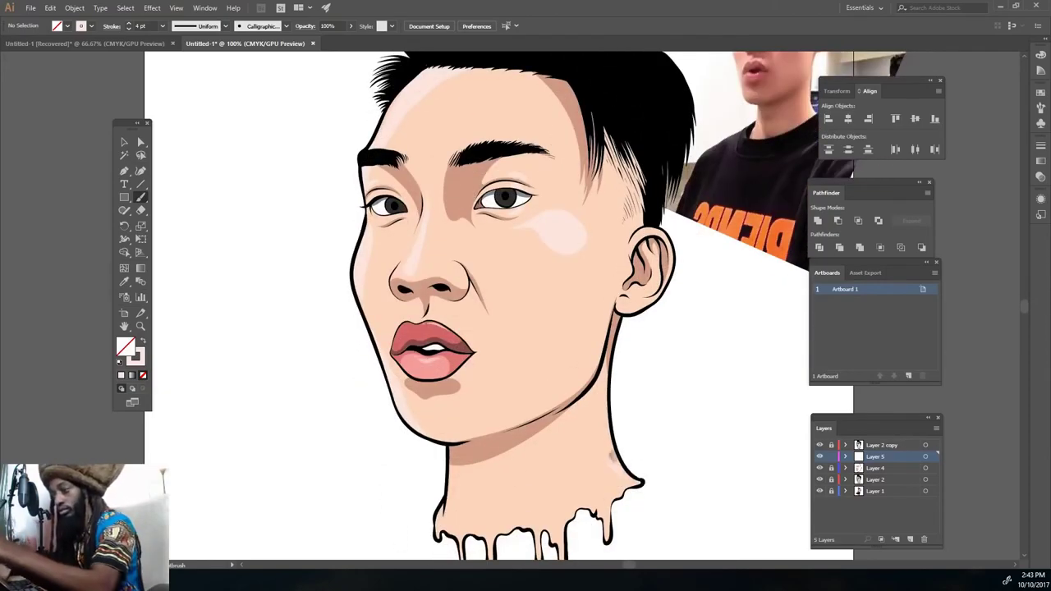
pyautogui.moveTo(612, 458); pyautogui.dragTo(607, 382)
pyautogui.hotkey('ctrl', '-')
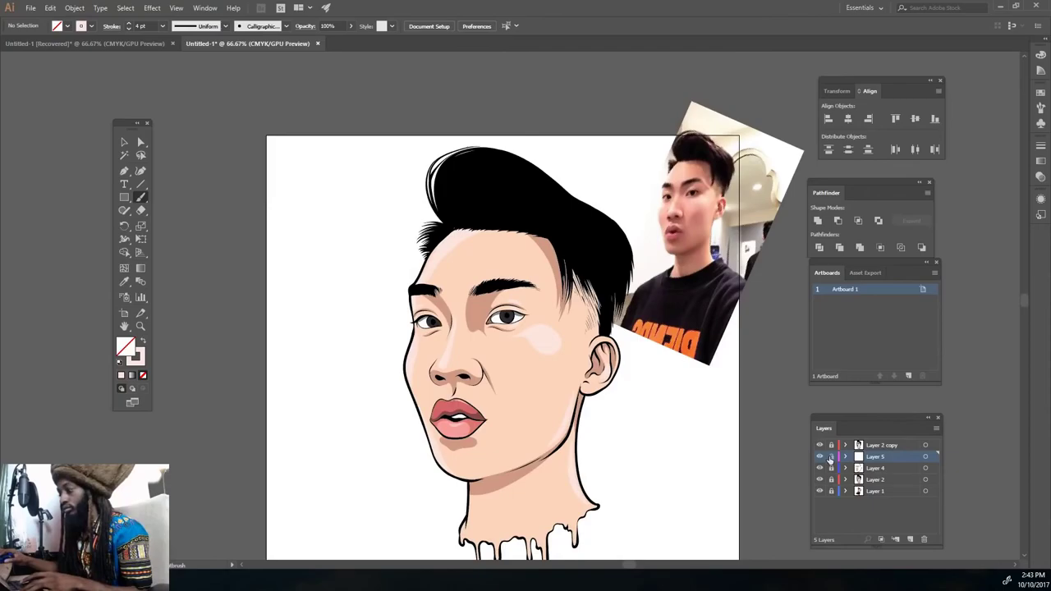
# Add Layer 6 at the top and set a dark brown stroke with no fill for hair strands.
pyautogui.click(909, 539)
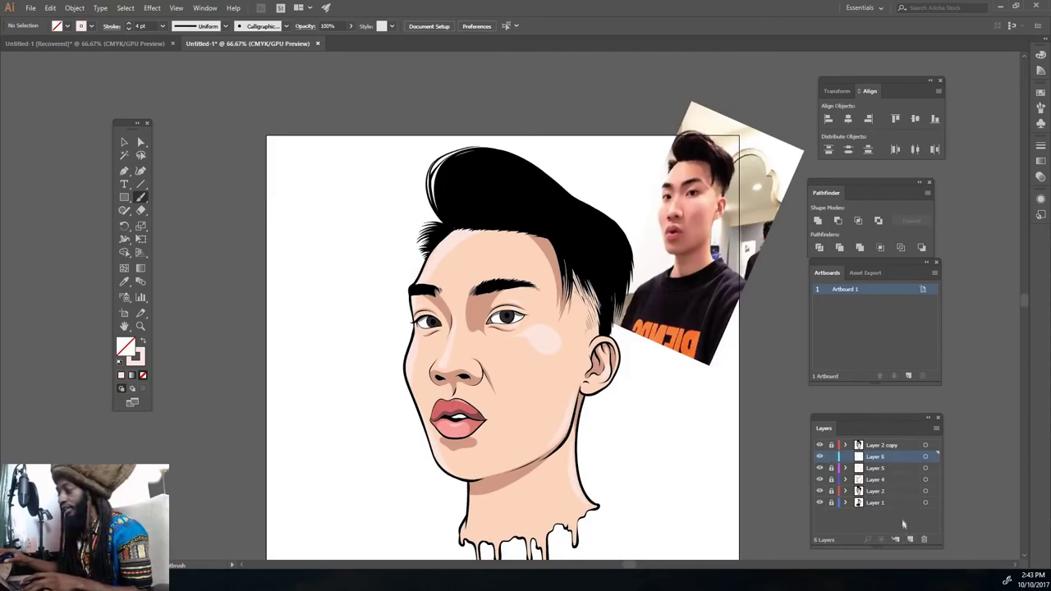
pyautogui.moveTo(880, 461); pyautogui.dragTo(887, 443)
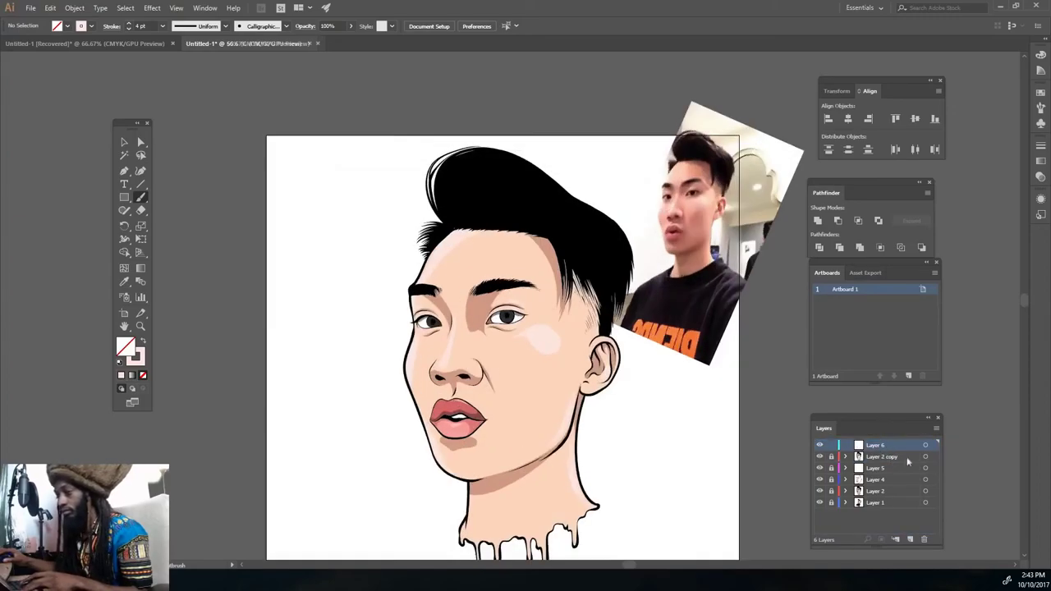
pyautogui.hotkey('ctrl', '+')
pyautogui.hotkey('ctrl', '+')
pyautogui.hotkey('ctrl', '+')
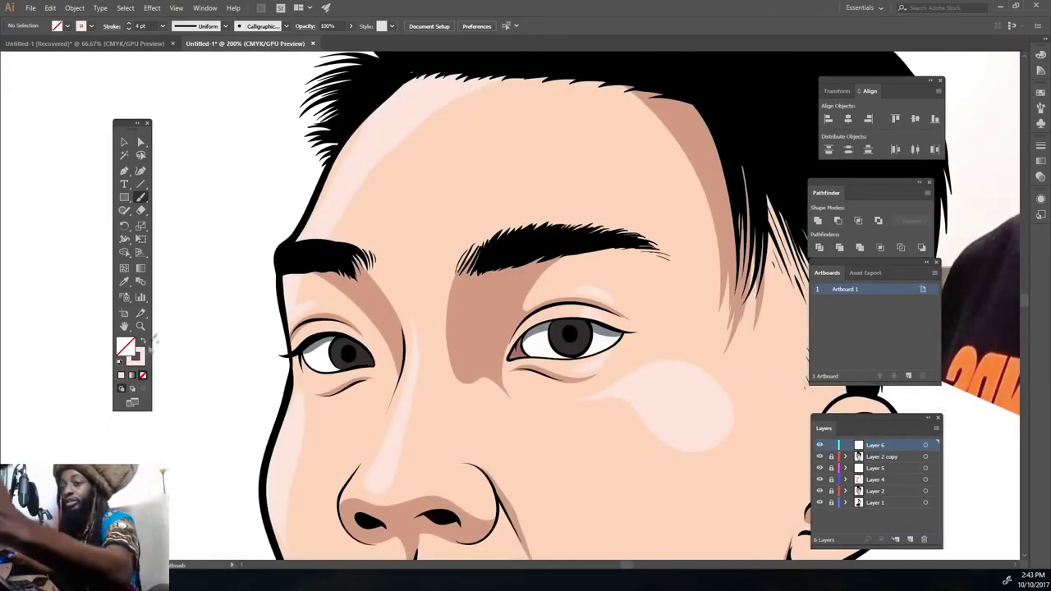
pyautogui.click(120, 362)
pyautogui.hotkey('shift', 'x')
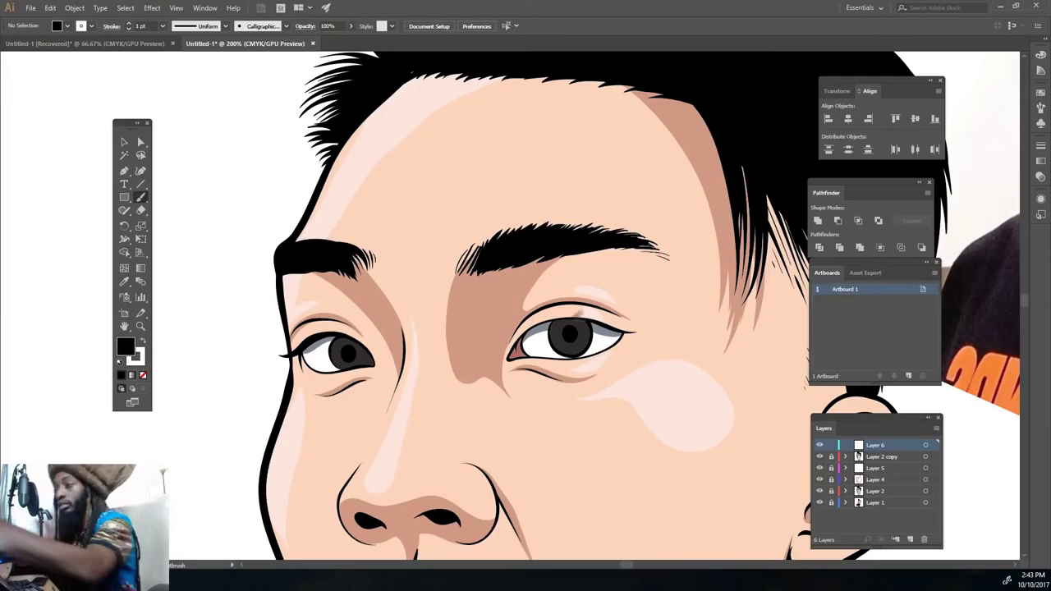
pyautogui.press('/')
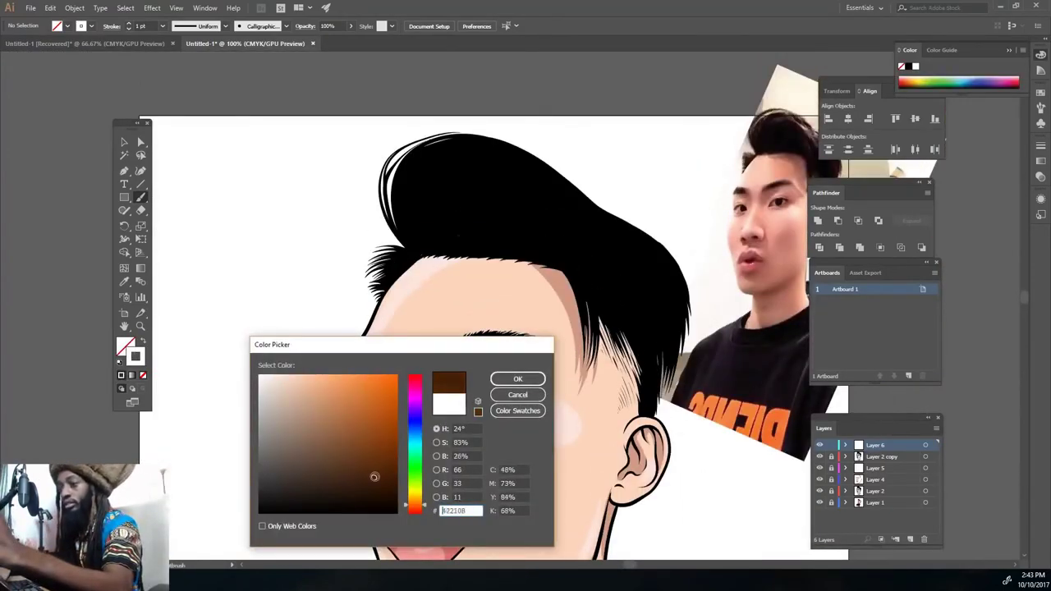
pyautogui.click(518, 378)
pyautogui.hotkey('ctrl', '+')
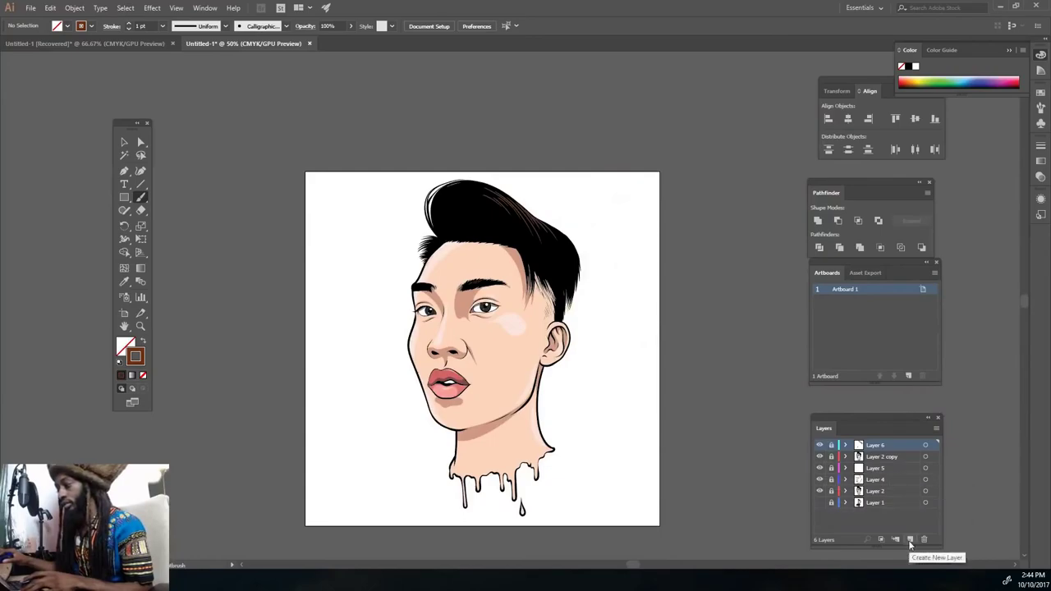
# On Layer 7 above Layer 1, draw a yellow-orange rectangle covering the whole artboard.
pyautogui.click(910, 540)
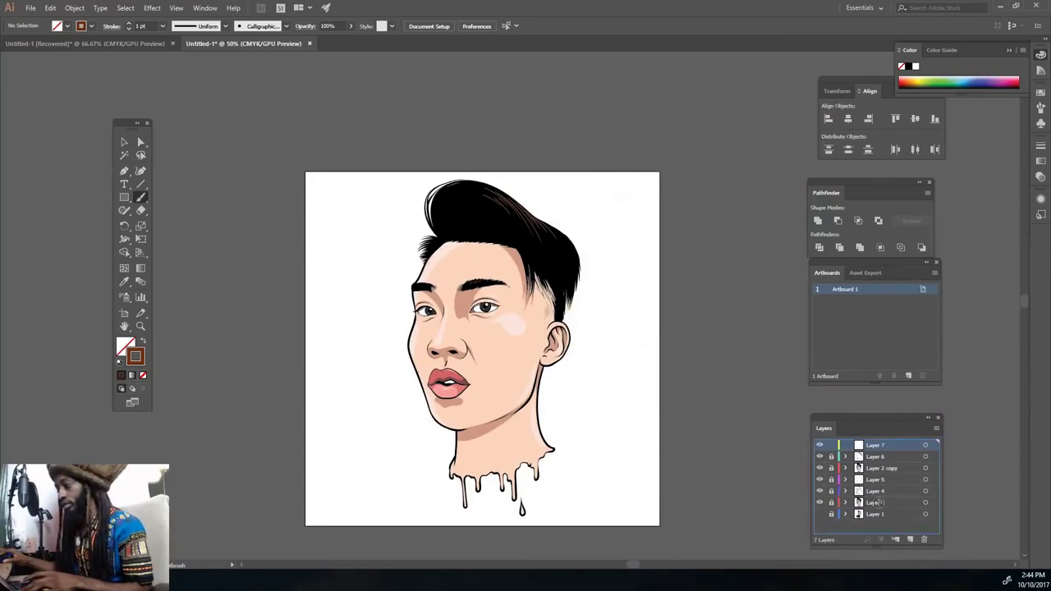
pyautogui.moveTo(875, 445); pyautogui.dragTo(875, 508)
pyautogui.click(1041, 92)
pyautogui.click(1011, 128)
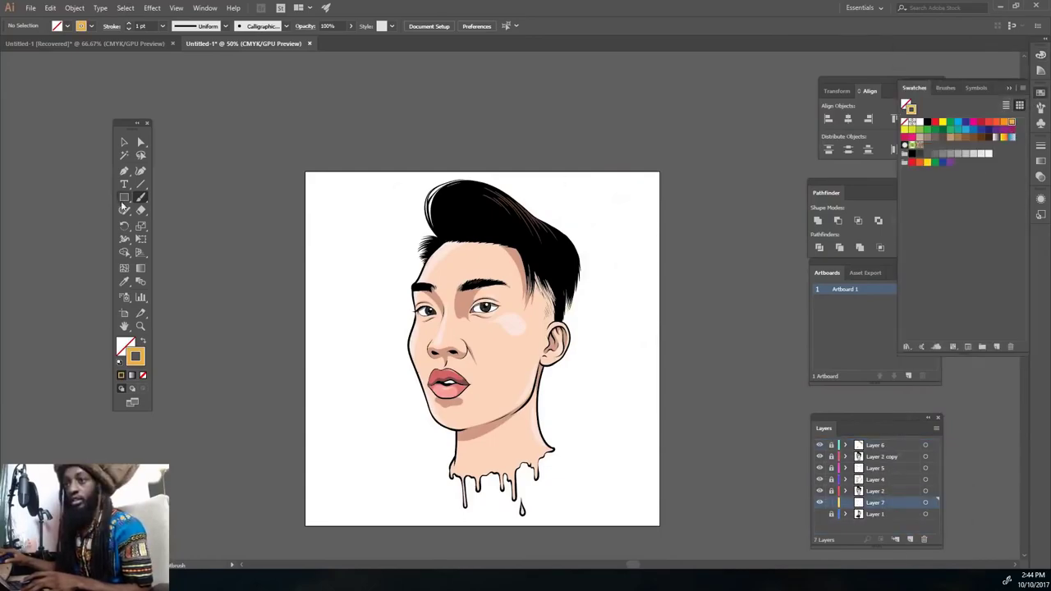
pyautogui.press('m')
pyautogui.moveTo(291, 159); pyautogui.dragTo(672, 542)
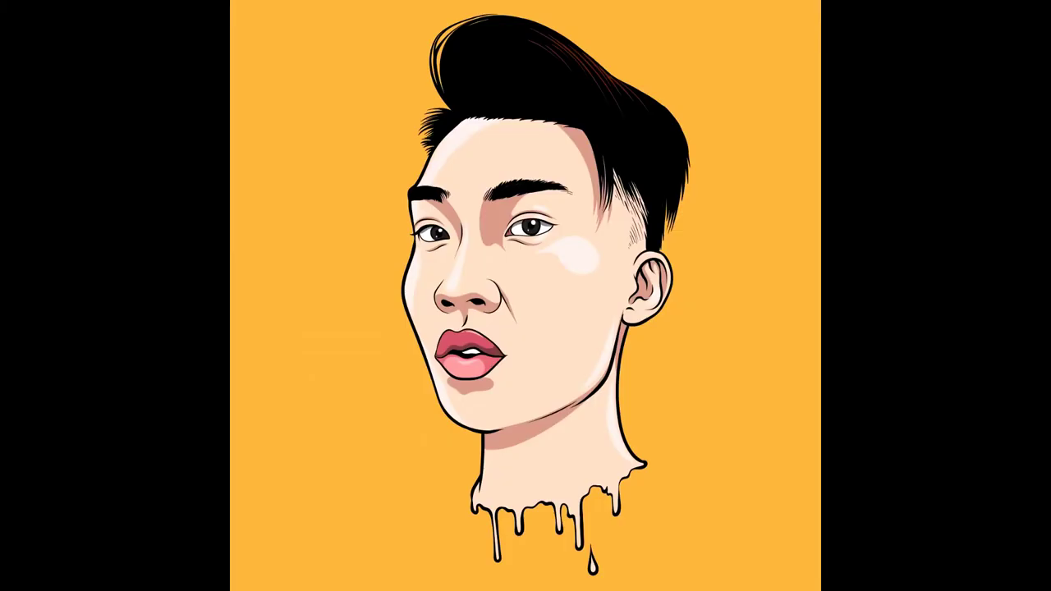